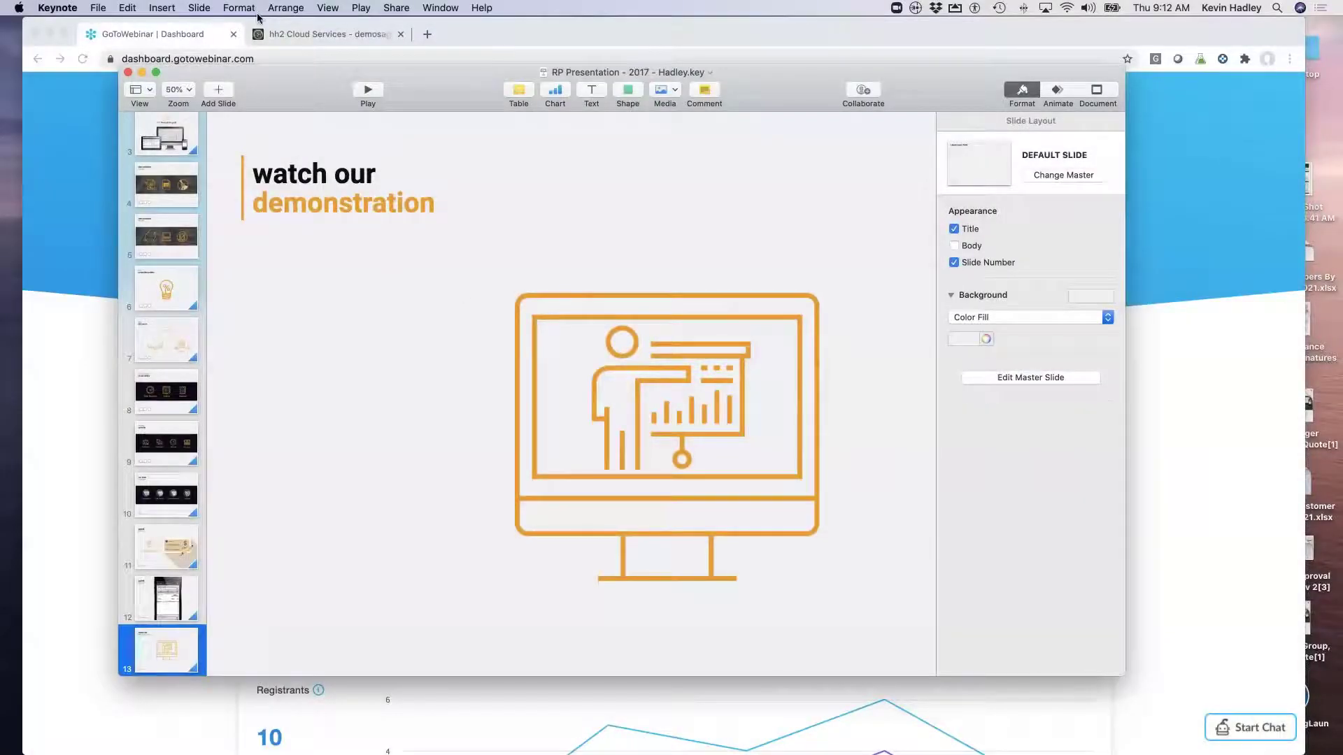
# Minimize the Keynote presentation to reveal the GoToWebinar dashboard
pyautogui.click(142, 72)
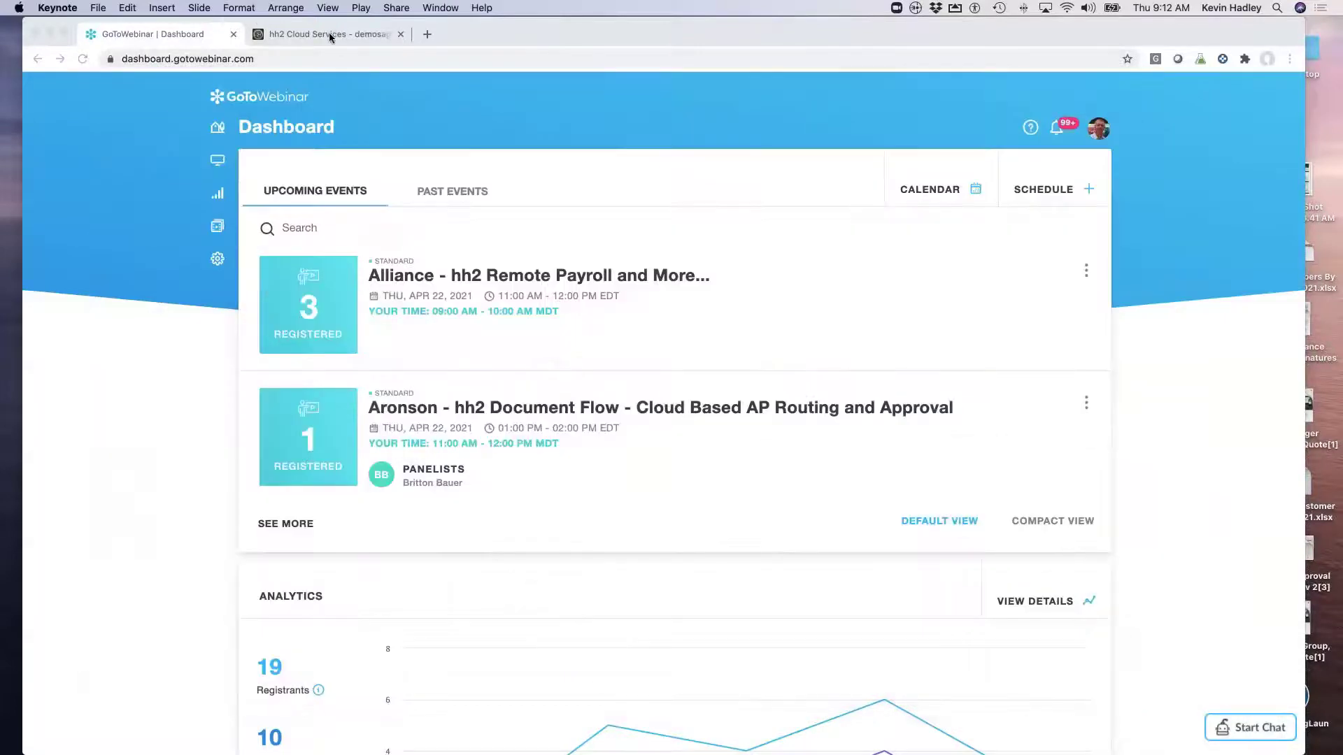
# Go to the hh2 Cloud Services tab and log out of the account
pyautogui.click(332, 34)
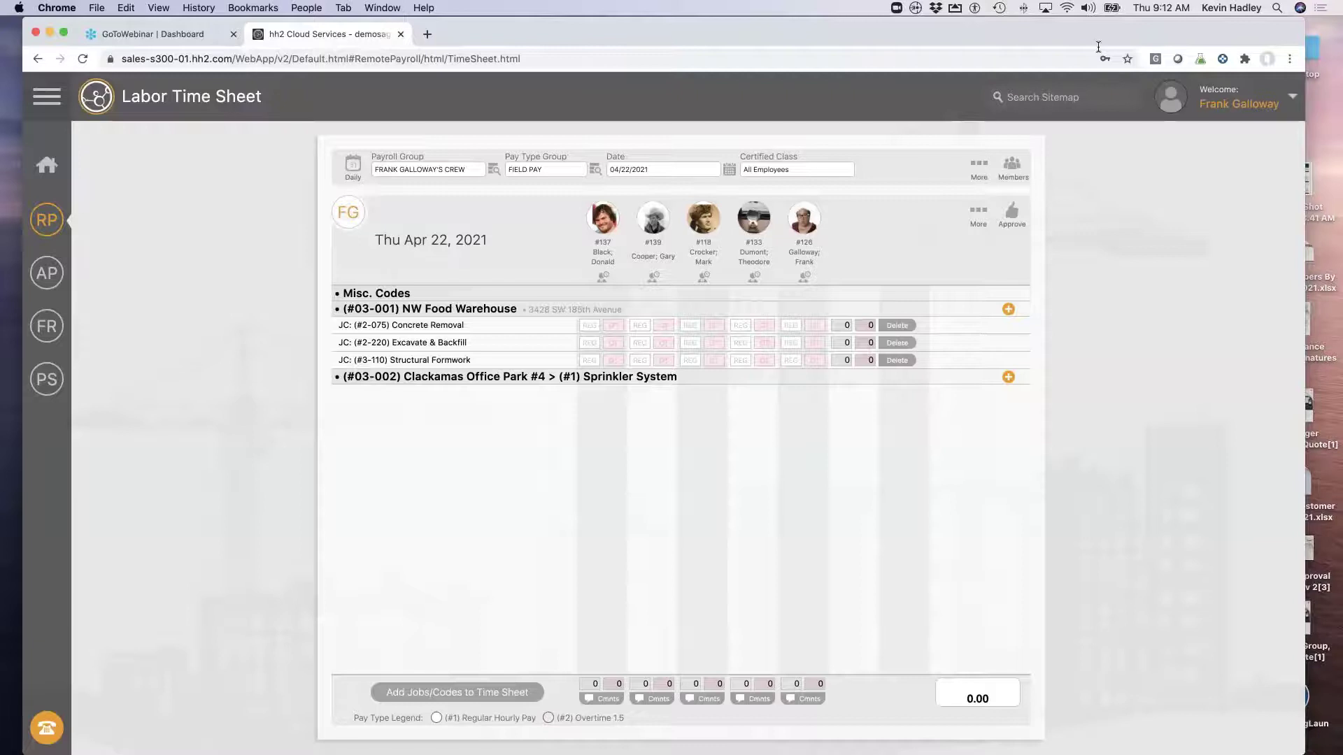
pyautogui.click(1225, 105)
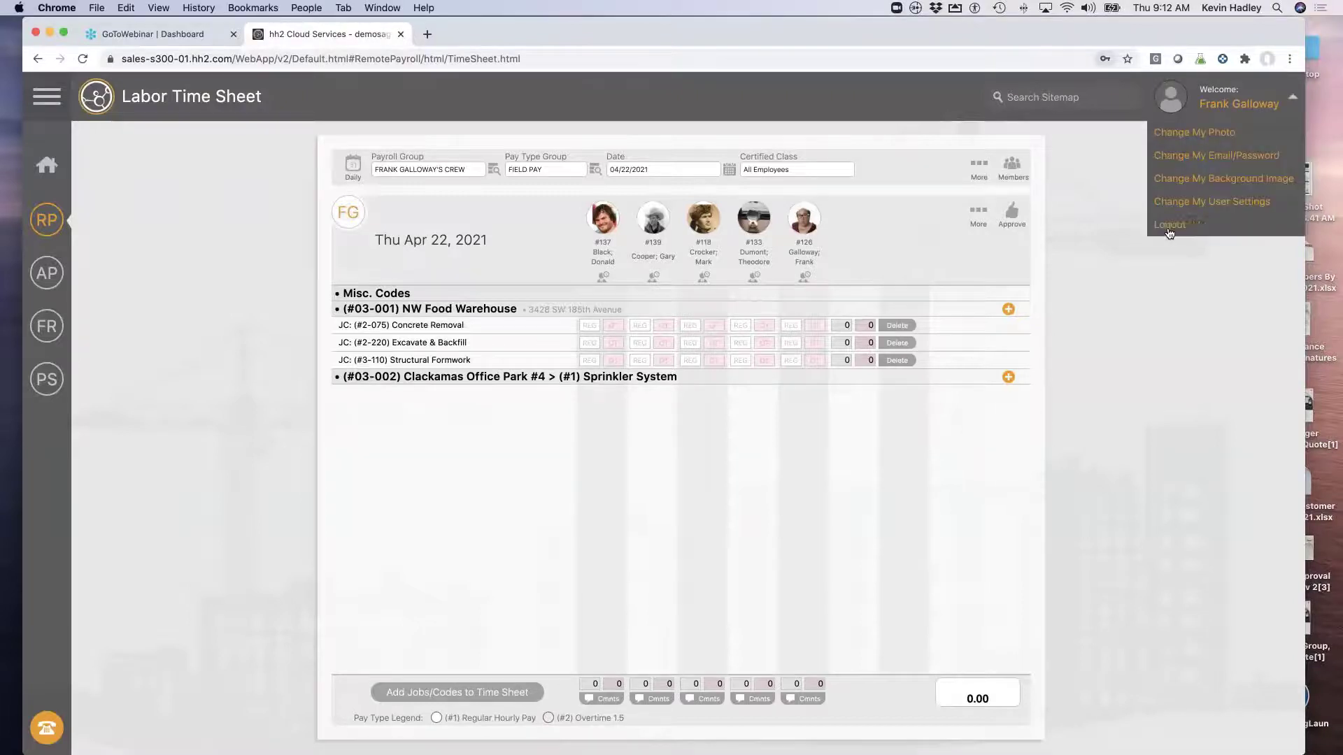
pyautogui.click(1169, 225)
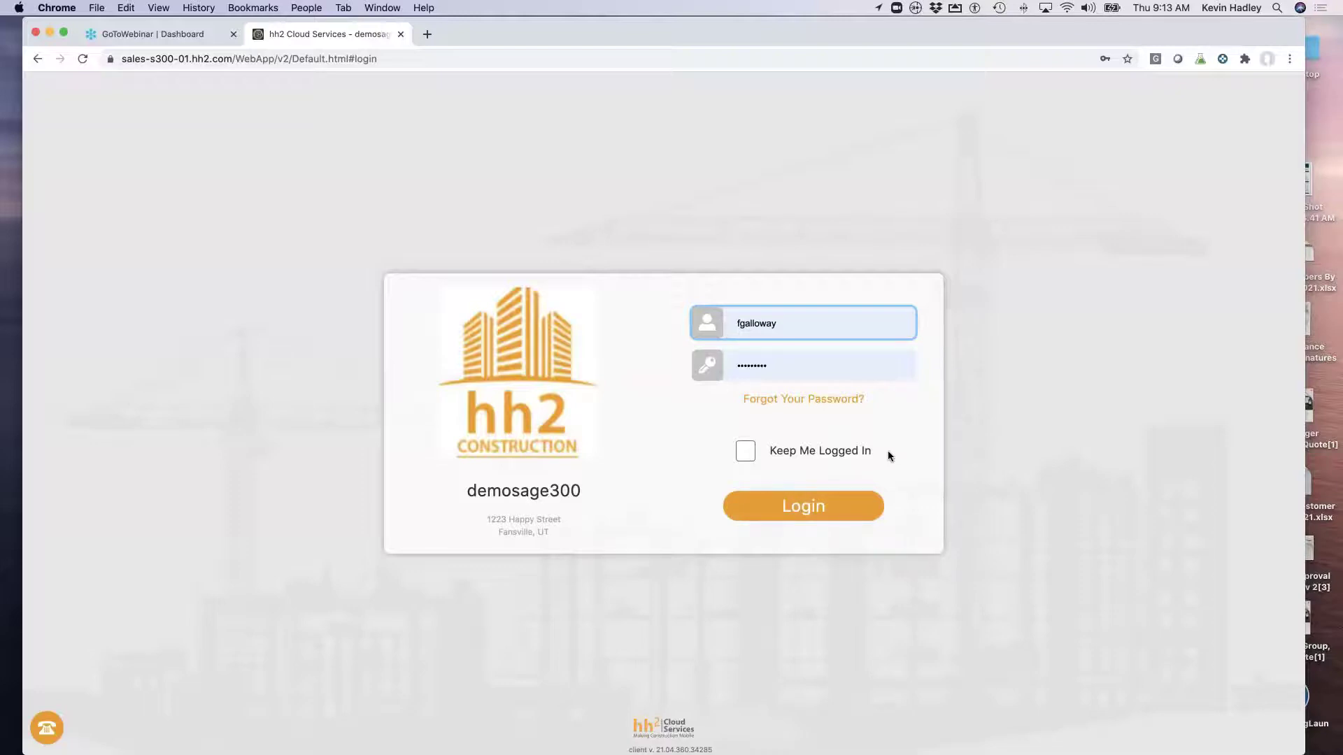
# Sign back in to hh2 with the saved demosage300 credentials and show Remote Payroll pages
pyautogui.click(782, 516)
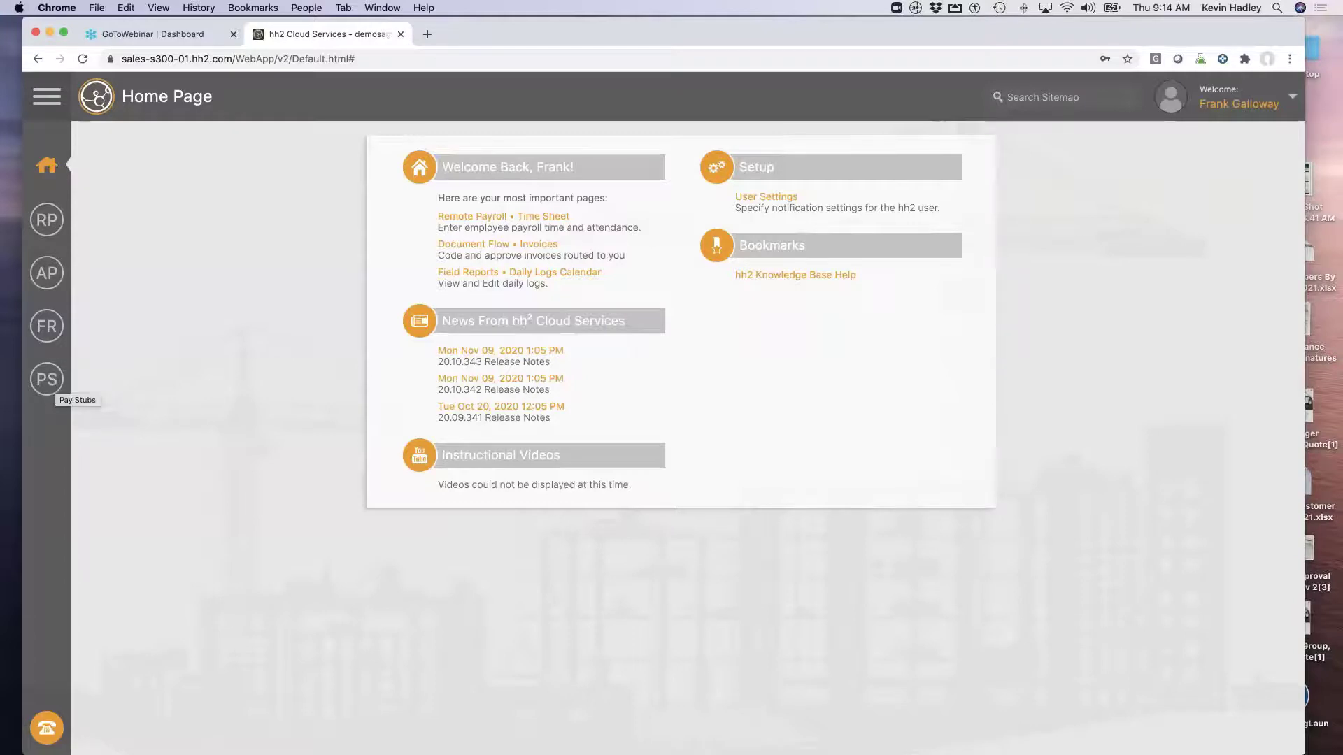
pyautogui.click(50, 213)
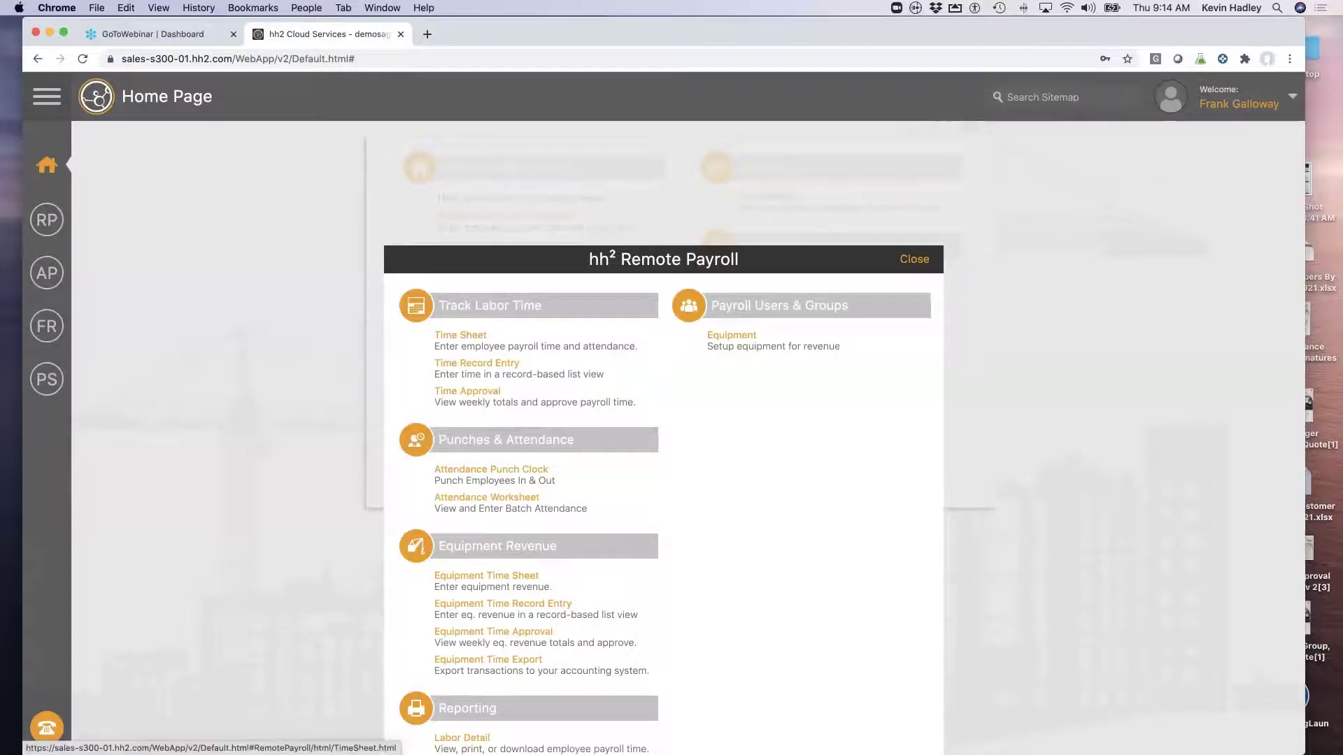
# Open the Apr 22, 2021 Labor Time Sheet and select the Concrete Removal REG cell
pyautogui.click(470, 337)
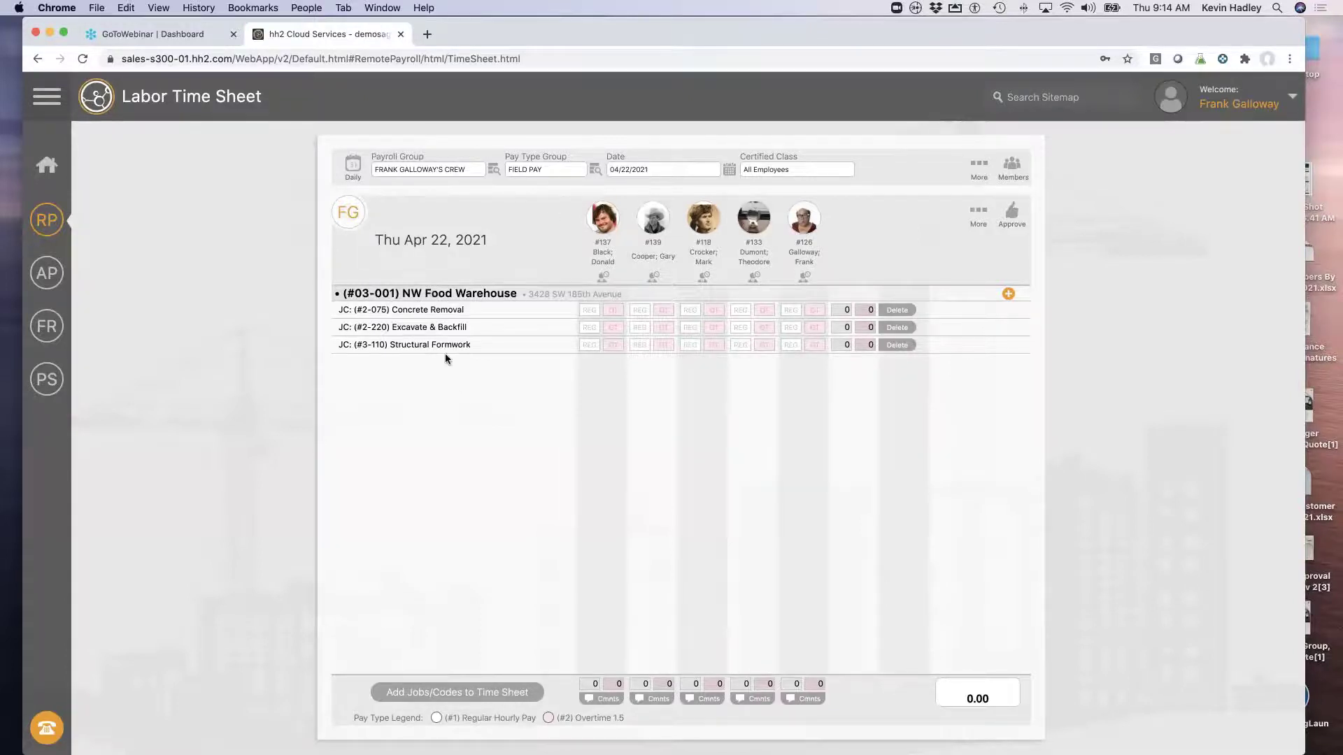
pyautogui.click(594, 310)
# Enter 8 regular hours on Concrete Removal, Excavate & Backfill (two employees), and Structural Formwork
pyautogui.write('8')
pyautogui.click(640, 328)
pyautogui.write('8')
pyautogui.click(693, 327)
pyautogui.write('8')
pyautogui.click(742, 345)
pyautogui.write('8')
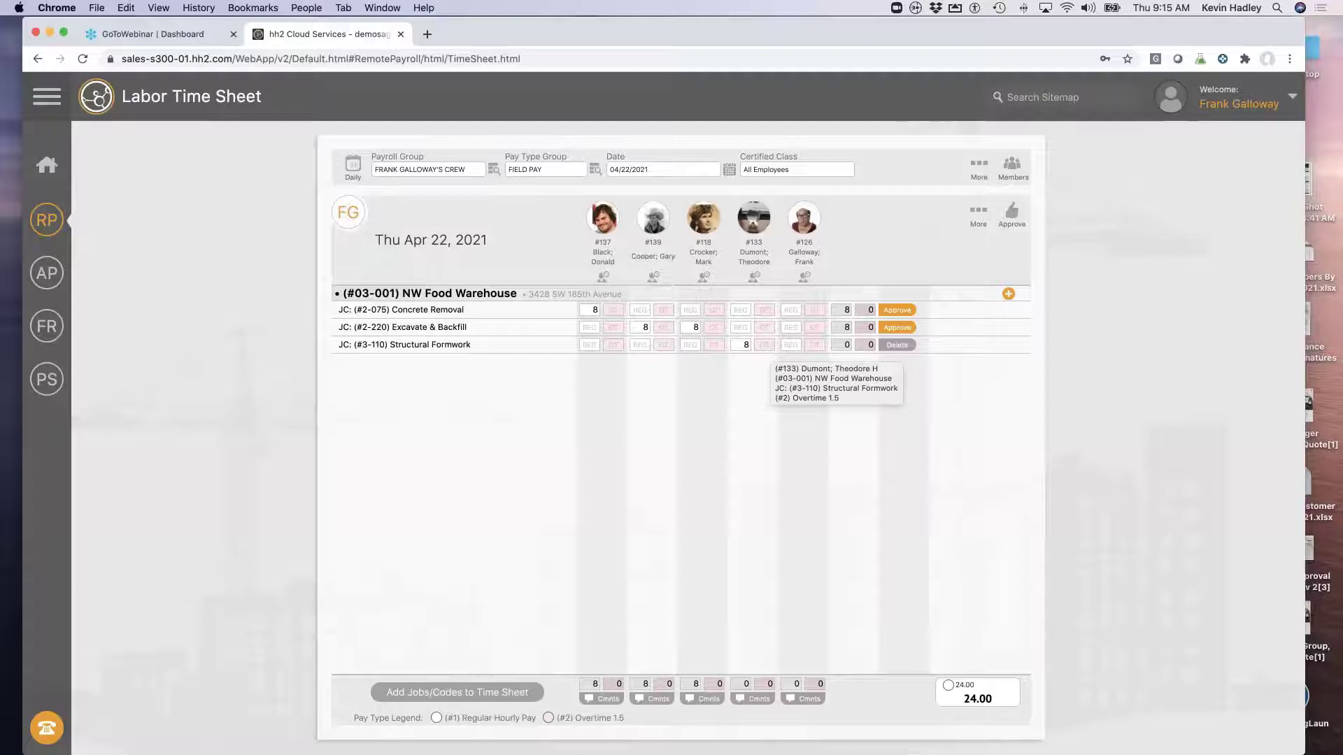
pyautogui.click(728, 171)
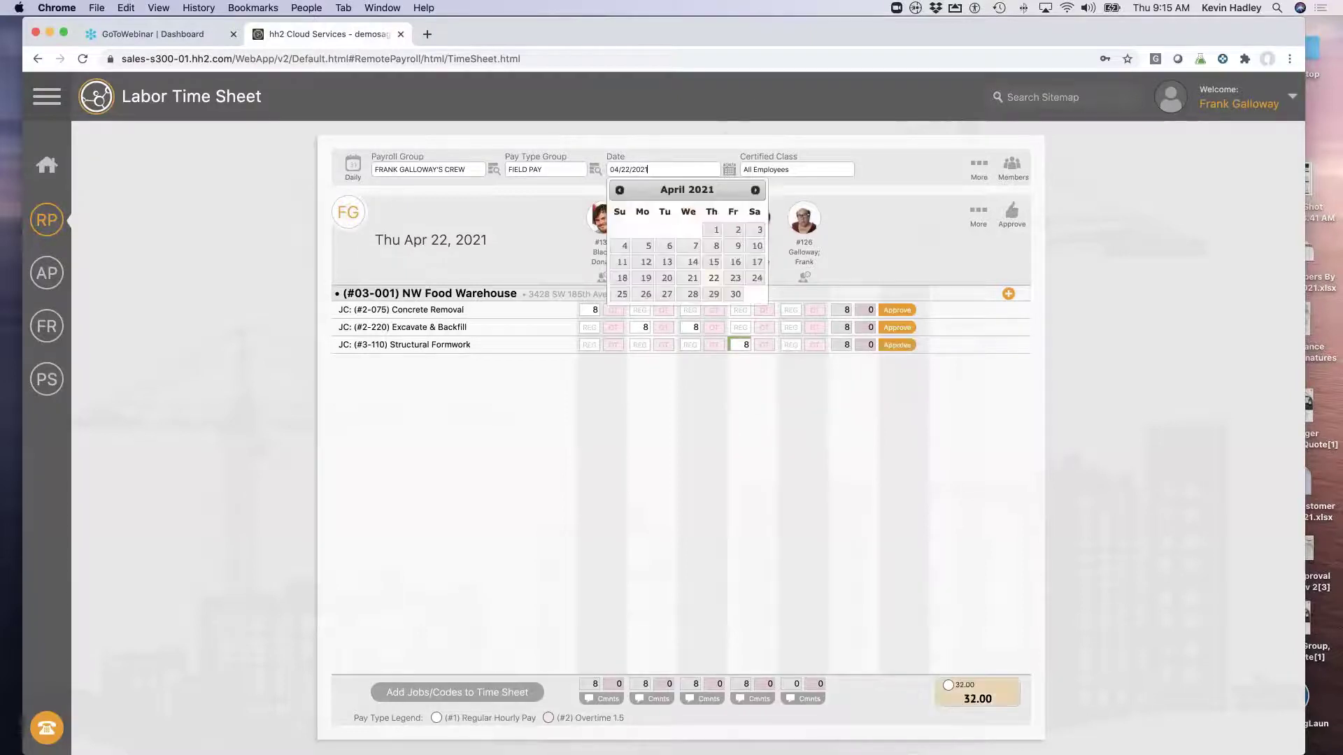
pyautogui.click(735, 279)
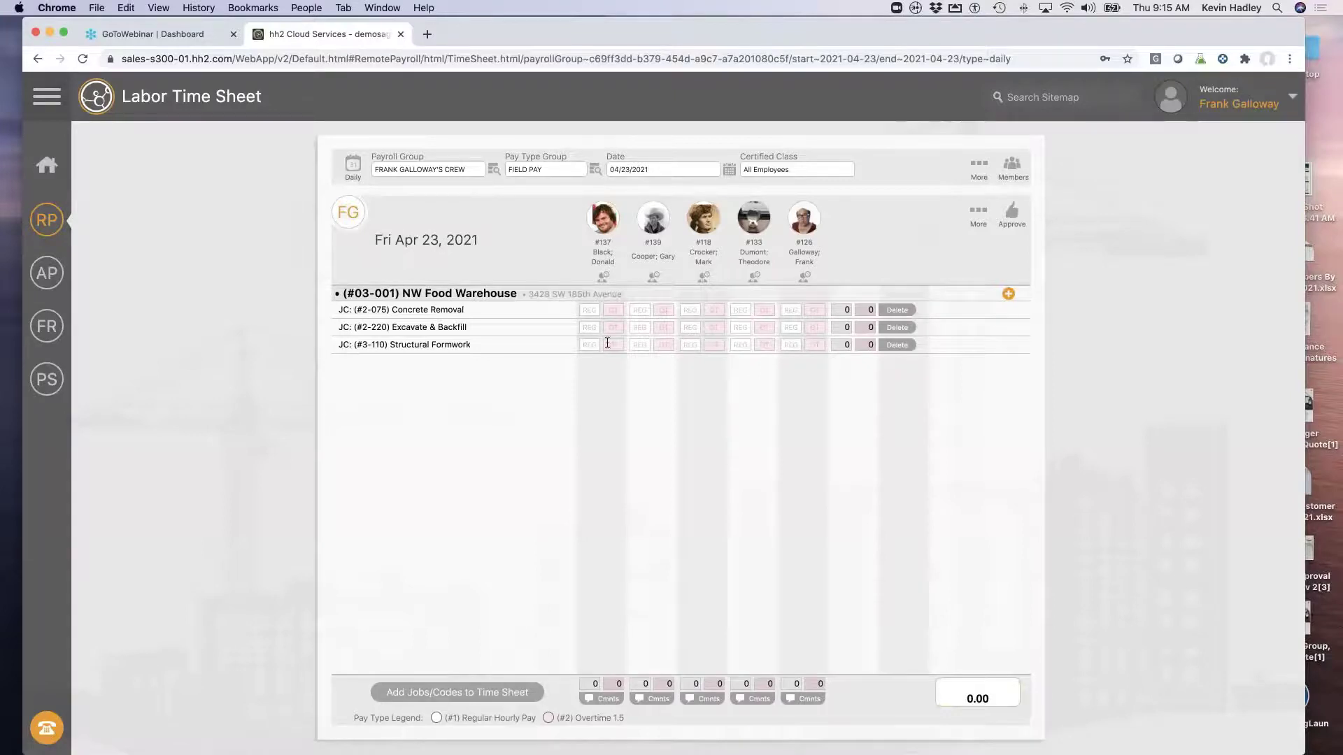
pyautogui.click(729, 170)
pyautogui.click(713, 278)
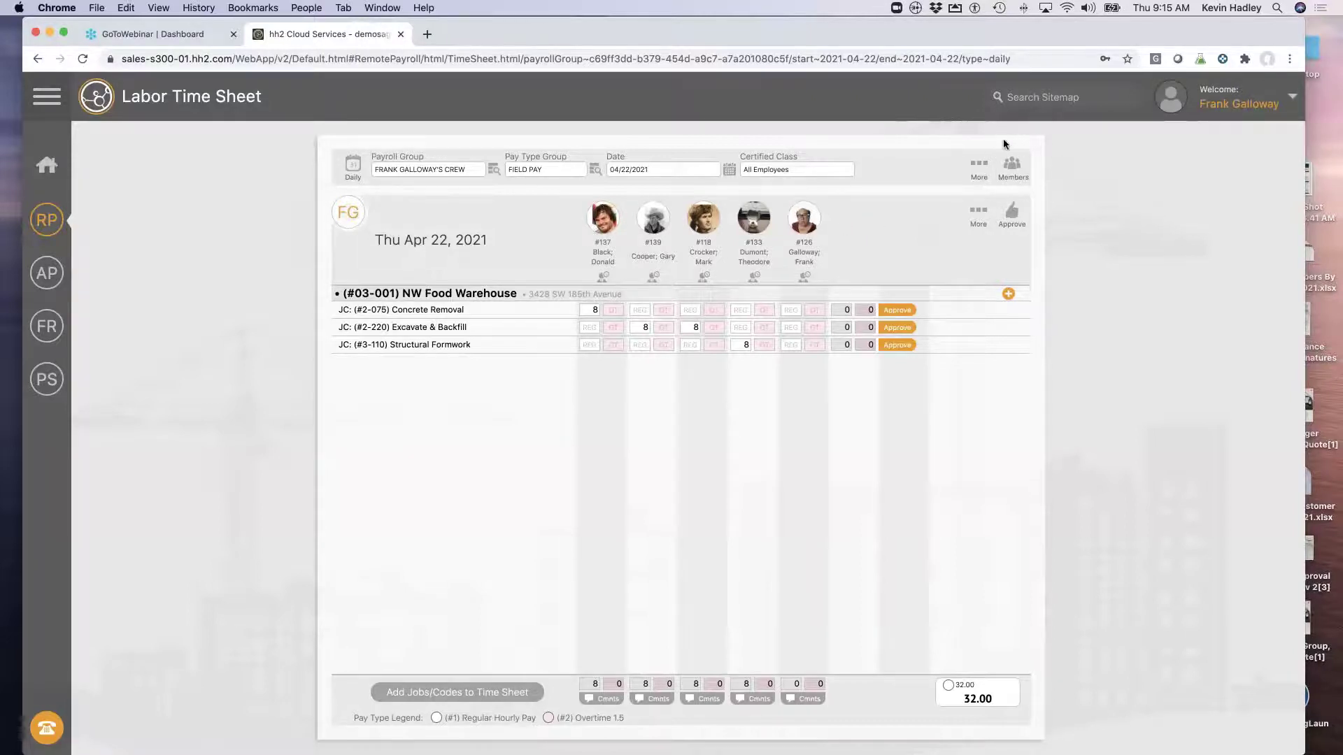
# Add the employee matching the search 'jos' to the crew, making six members
pyautogui.click(1014, 167)
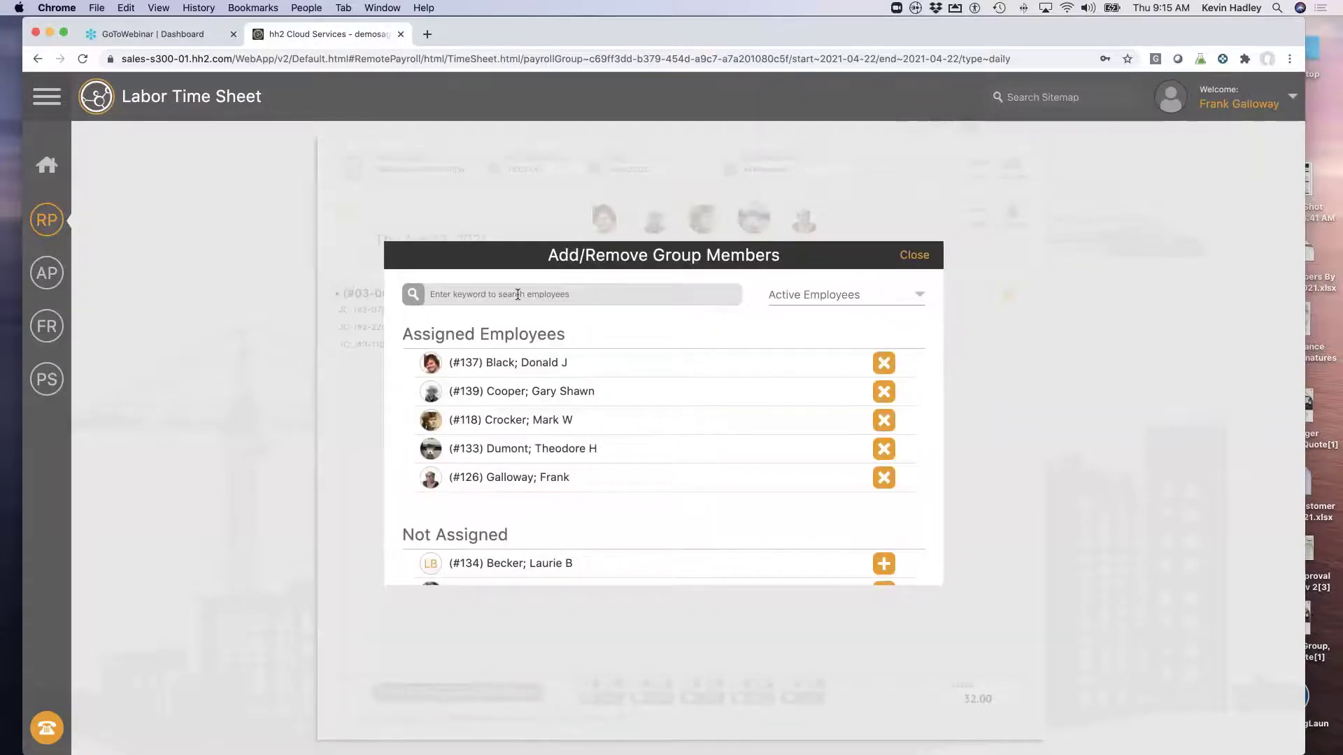
pyautogui.click(518, 294)
pyautogui.write('jos')
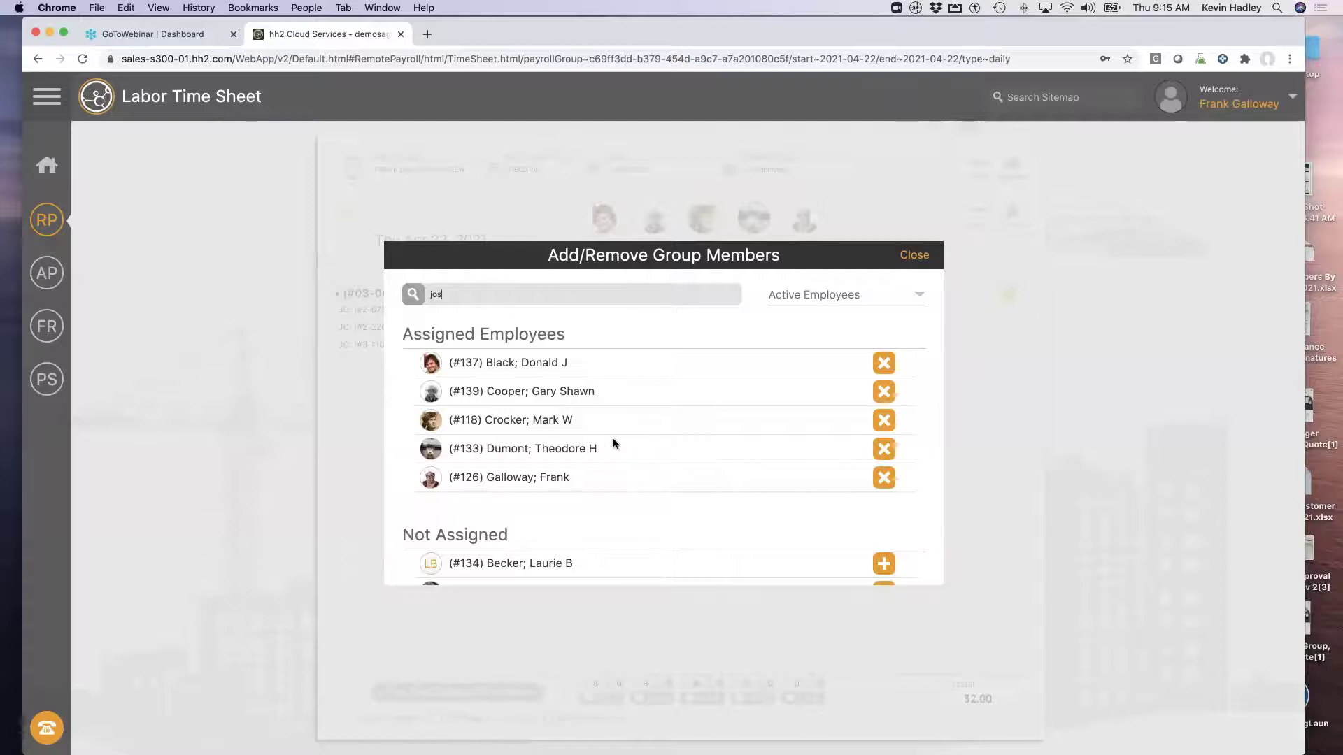
pyautogui.click(883, 436)
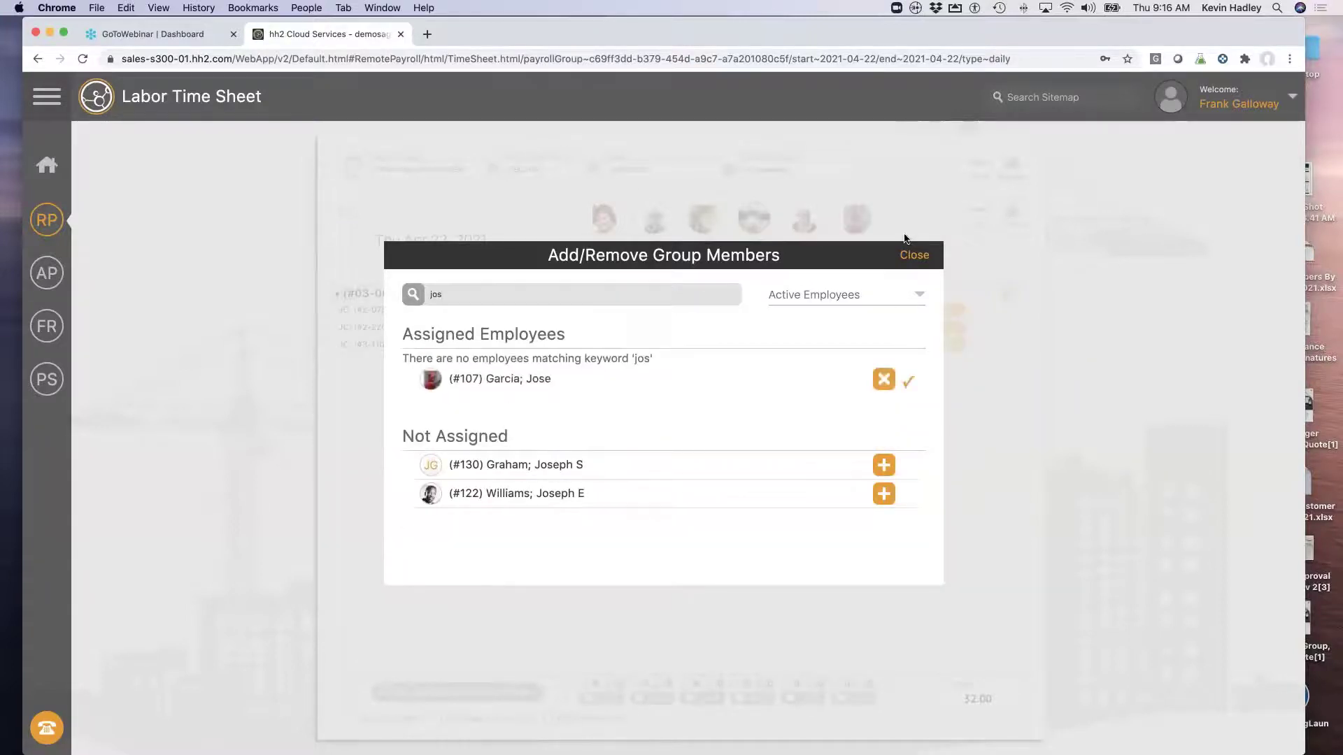
pyautogui.click(913, 255)
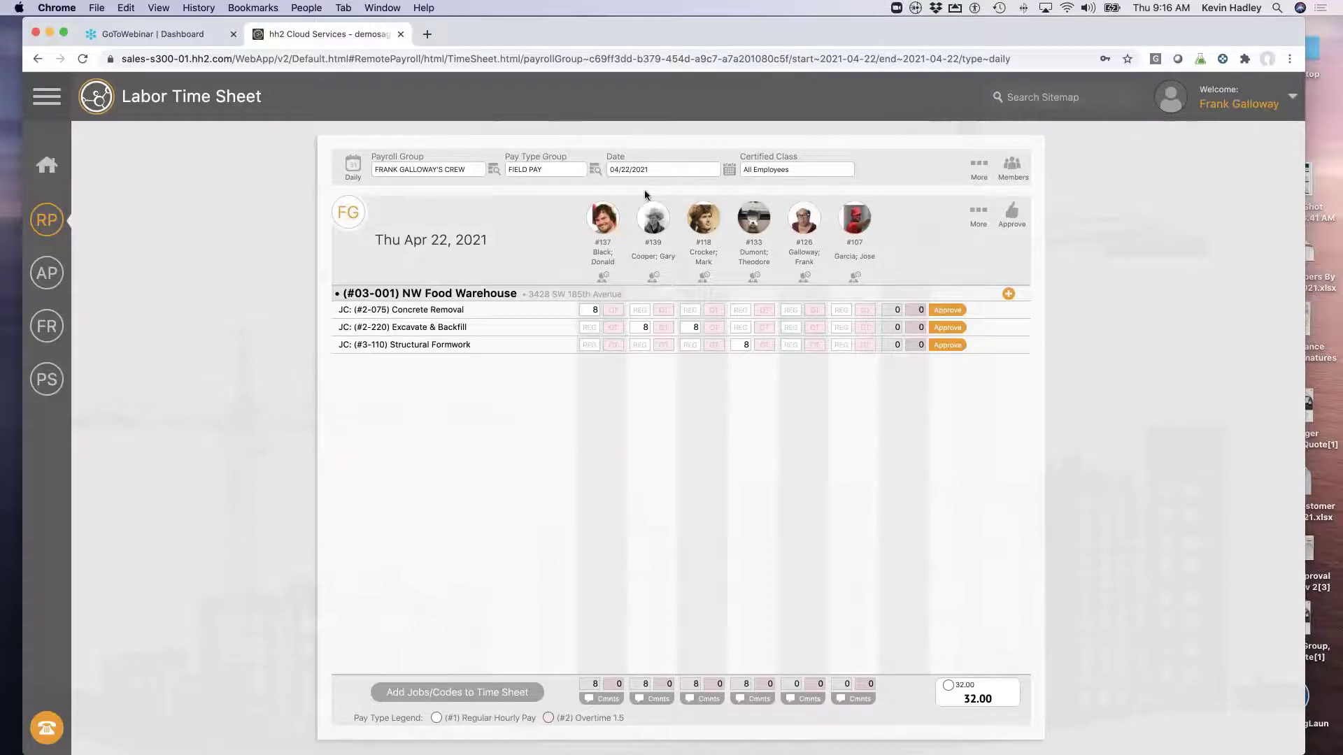
pyautogui.click(594, 168)
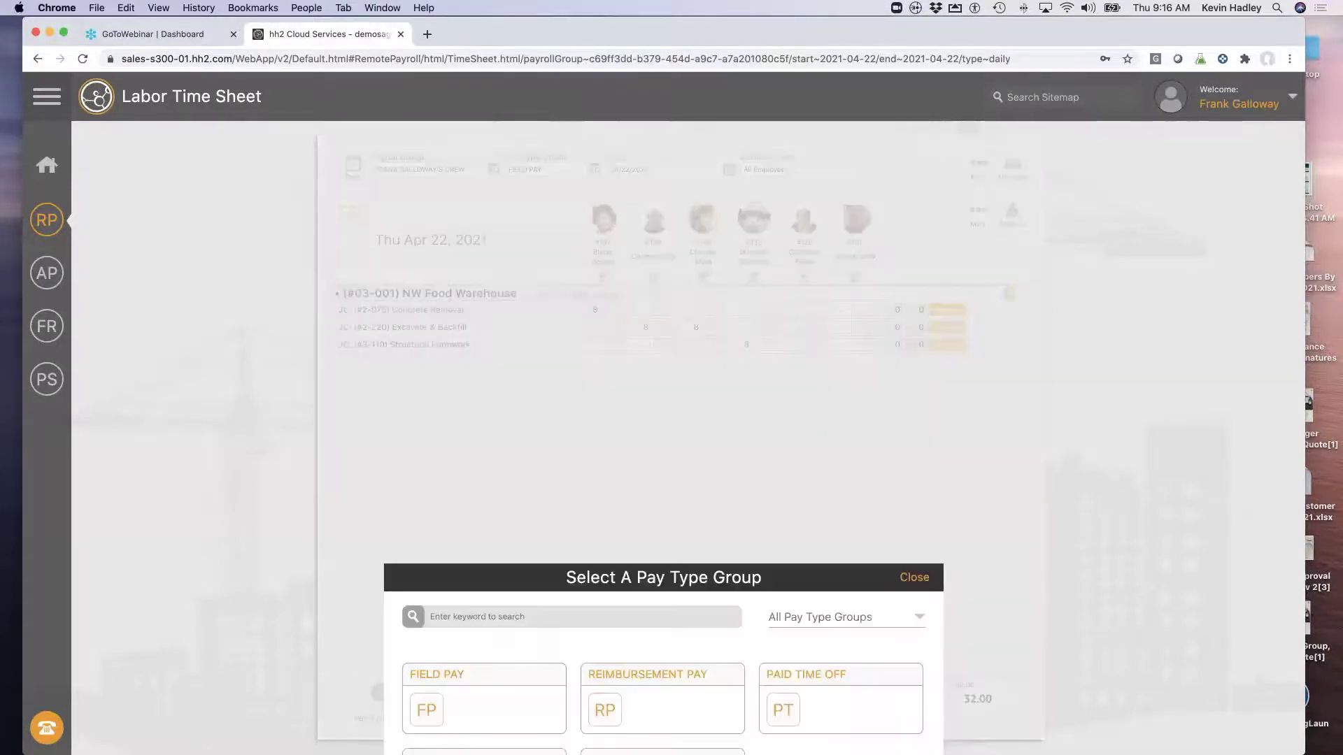
pyautogui.click(830, 375)
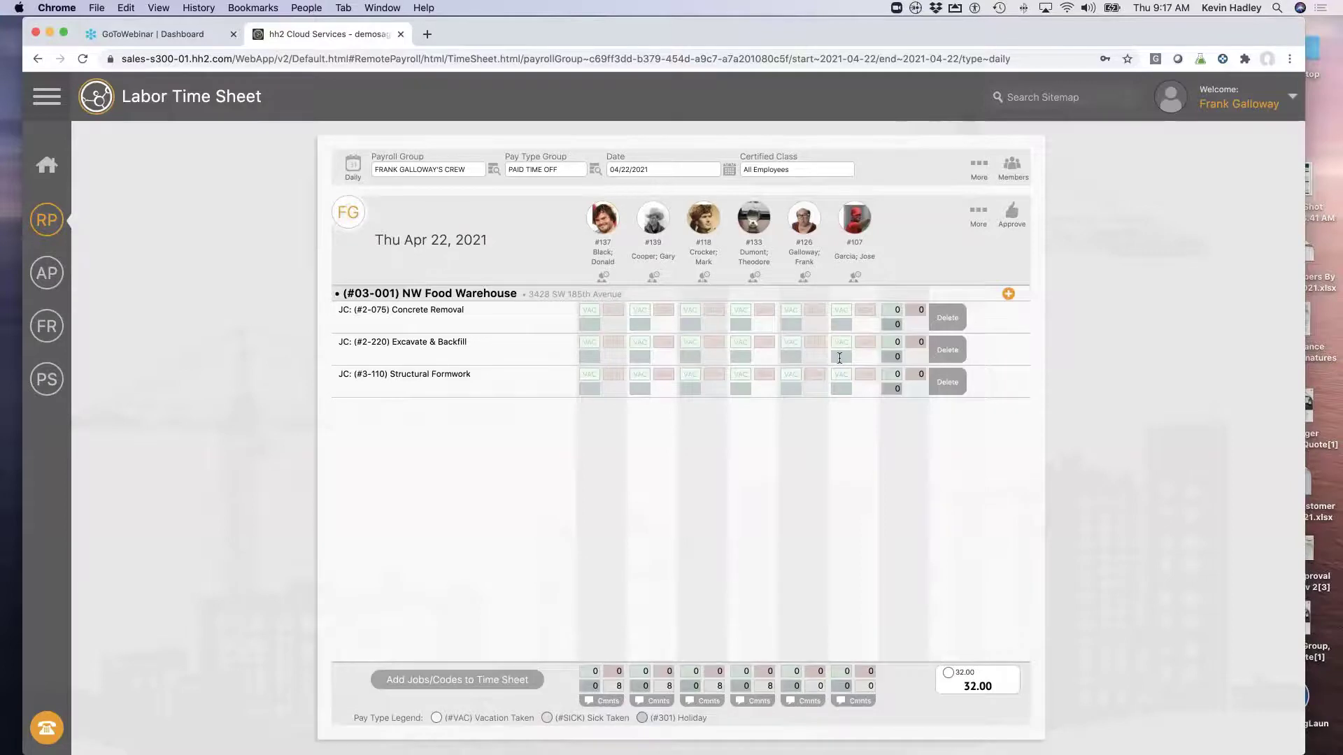
pyautogui.click(595, 170)
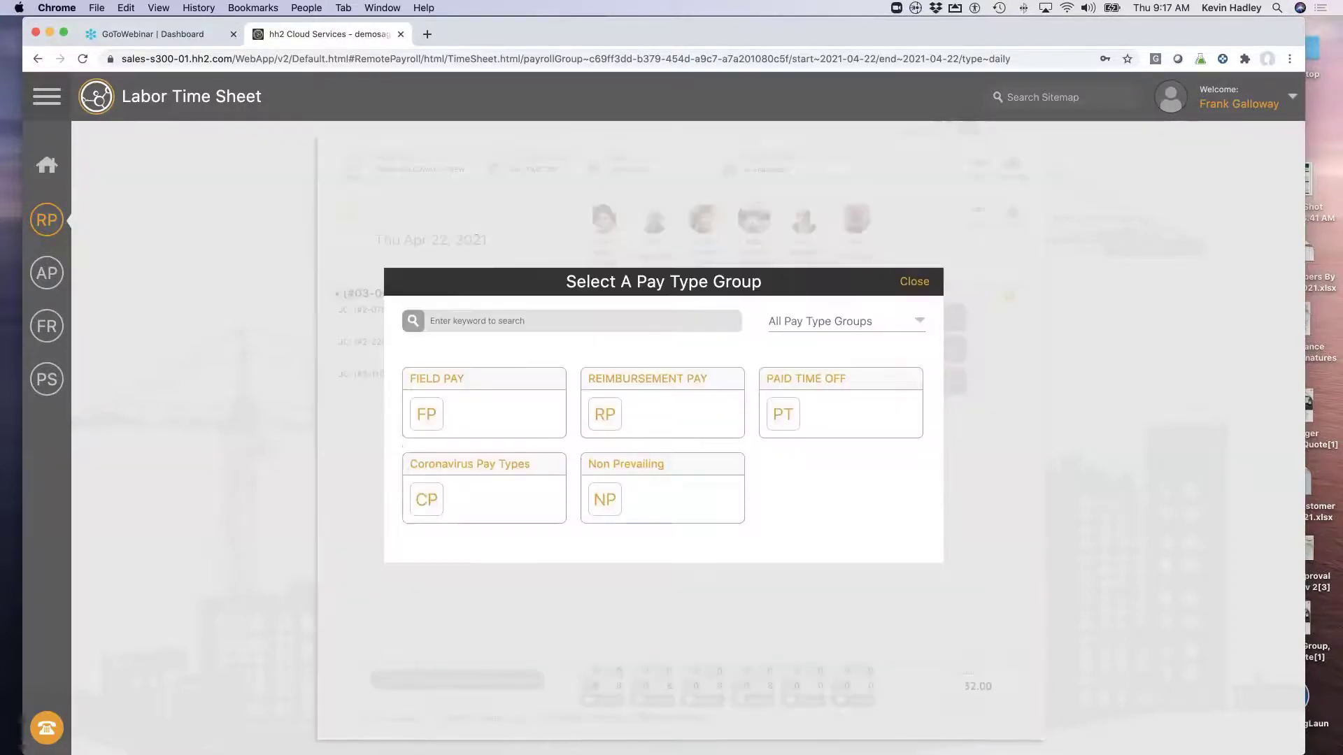
pyautogui.click(464, 380)
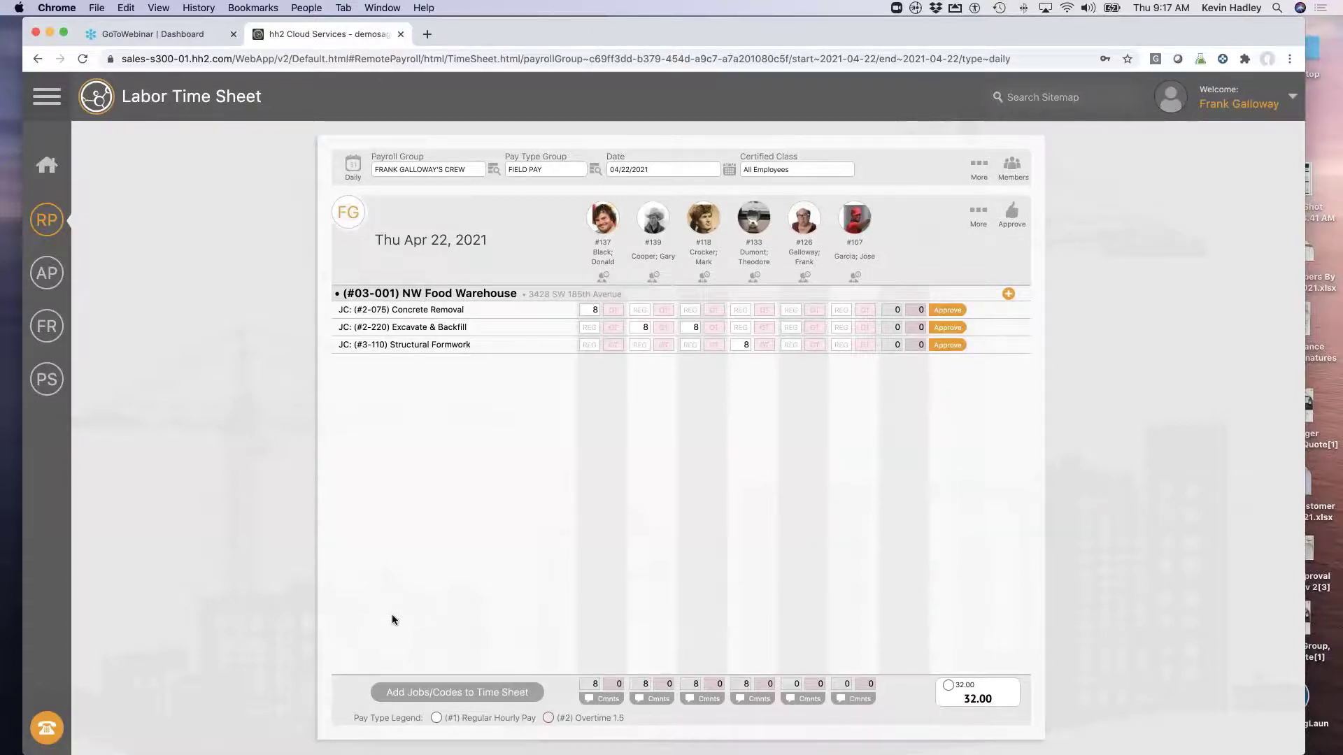
pyautogui.click(429, 692)
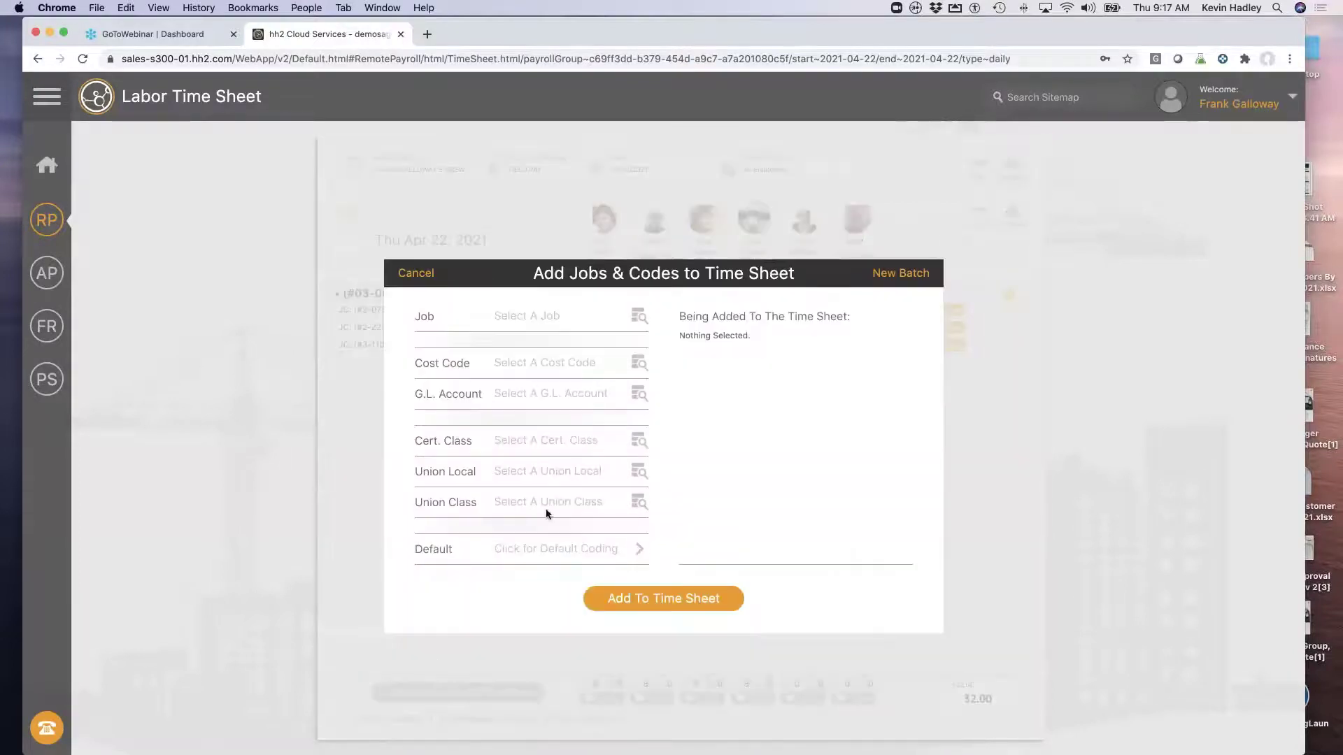
# Search jobs for '002' and choose #03-002 Clackamas Office Park #4
pyautogui.click(521, 320)
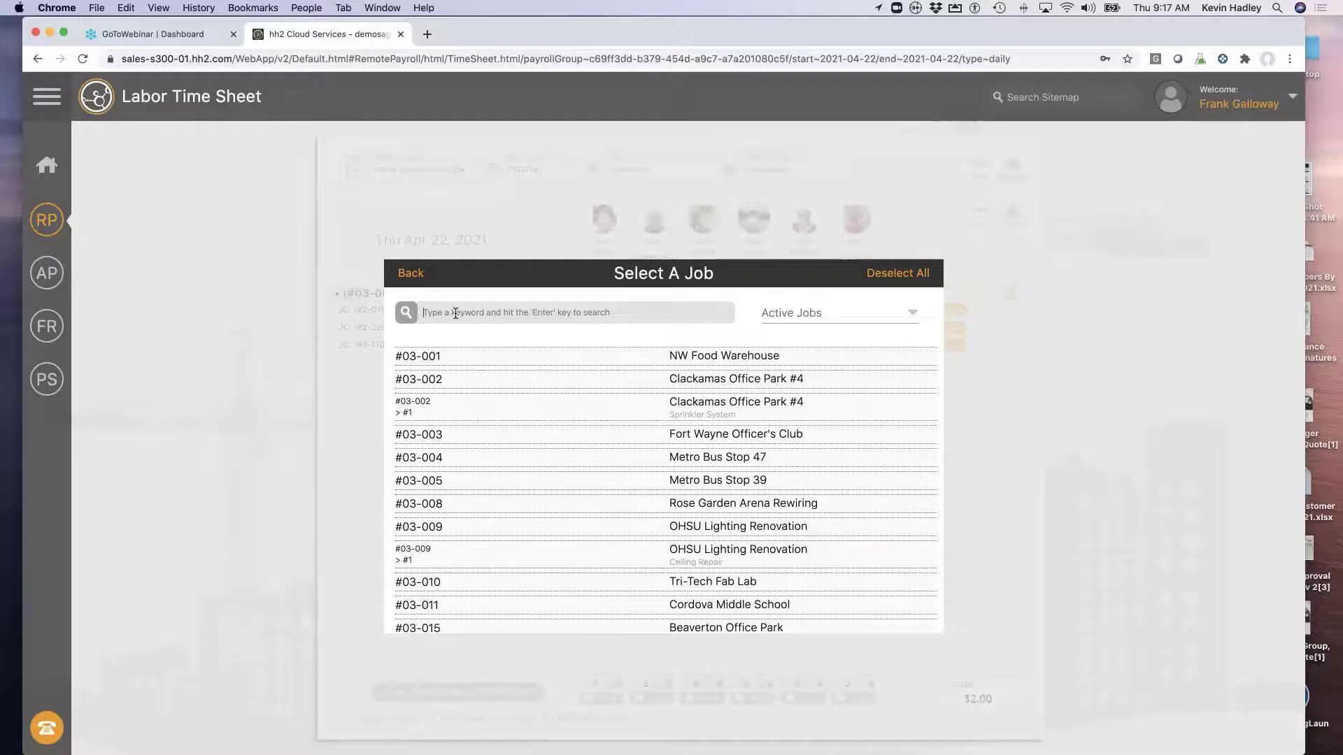
pyautogui.write('002')
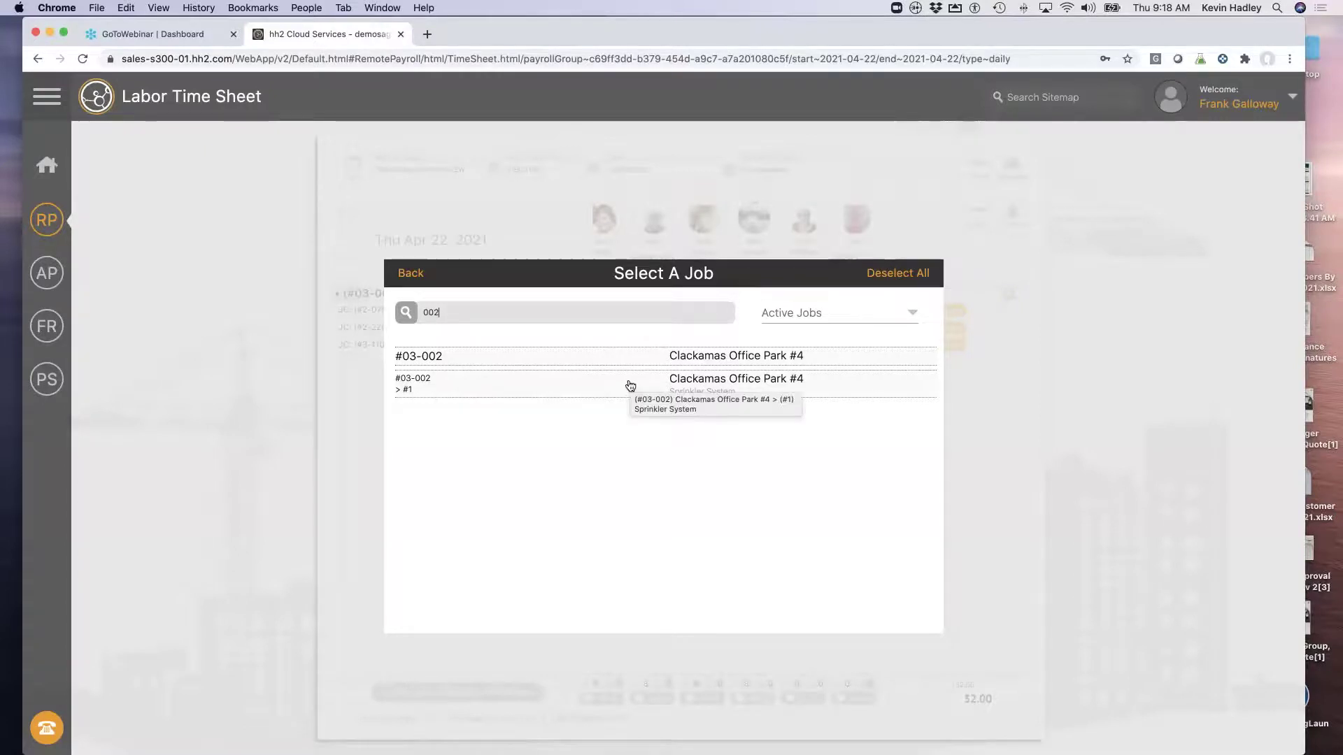
pyautogui.click(688, 358)
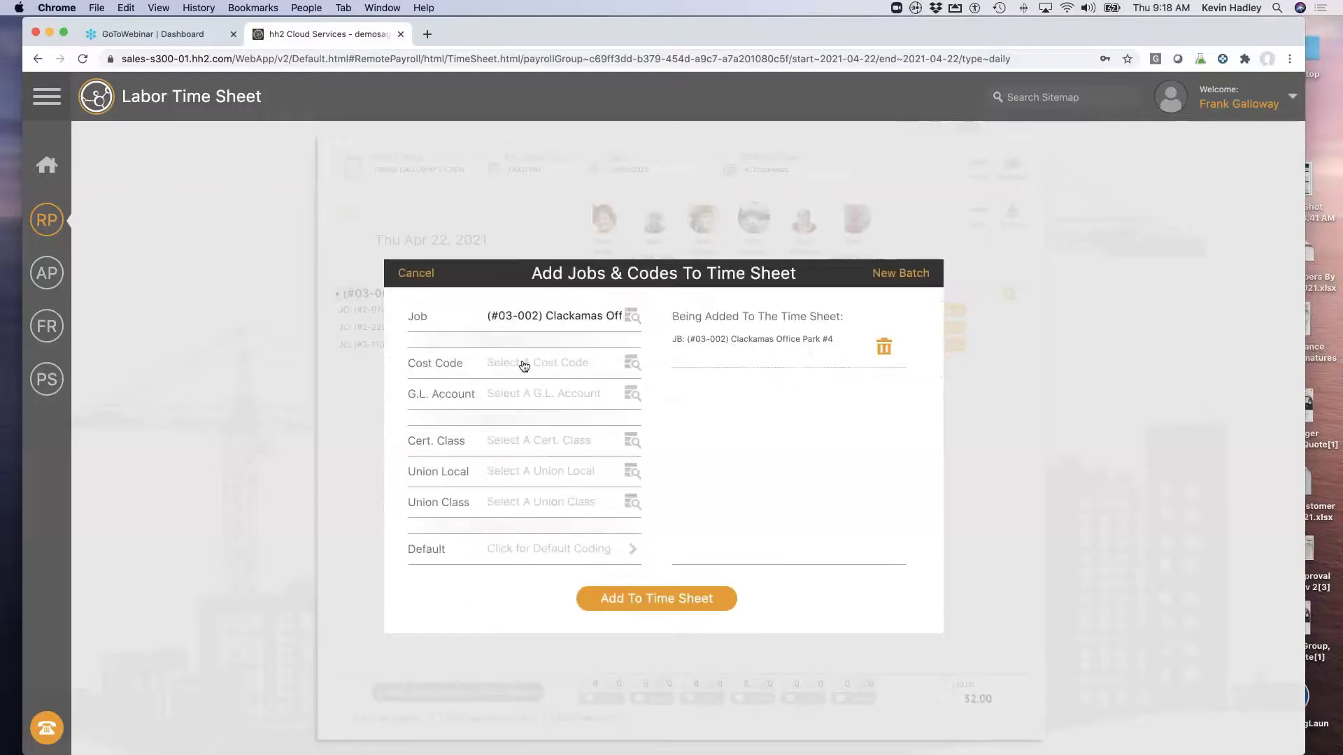
# Select the Wood Framing (#6-110) and Structural Panels (#6-120) cost codes and add them
pyautogui.click(523, 364)
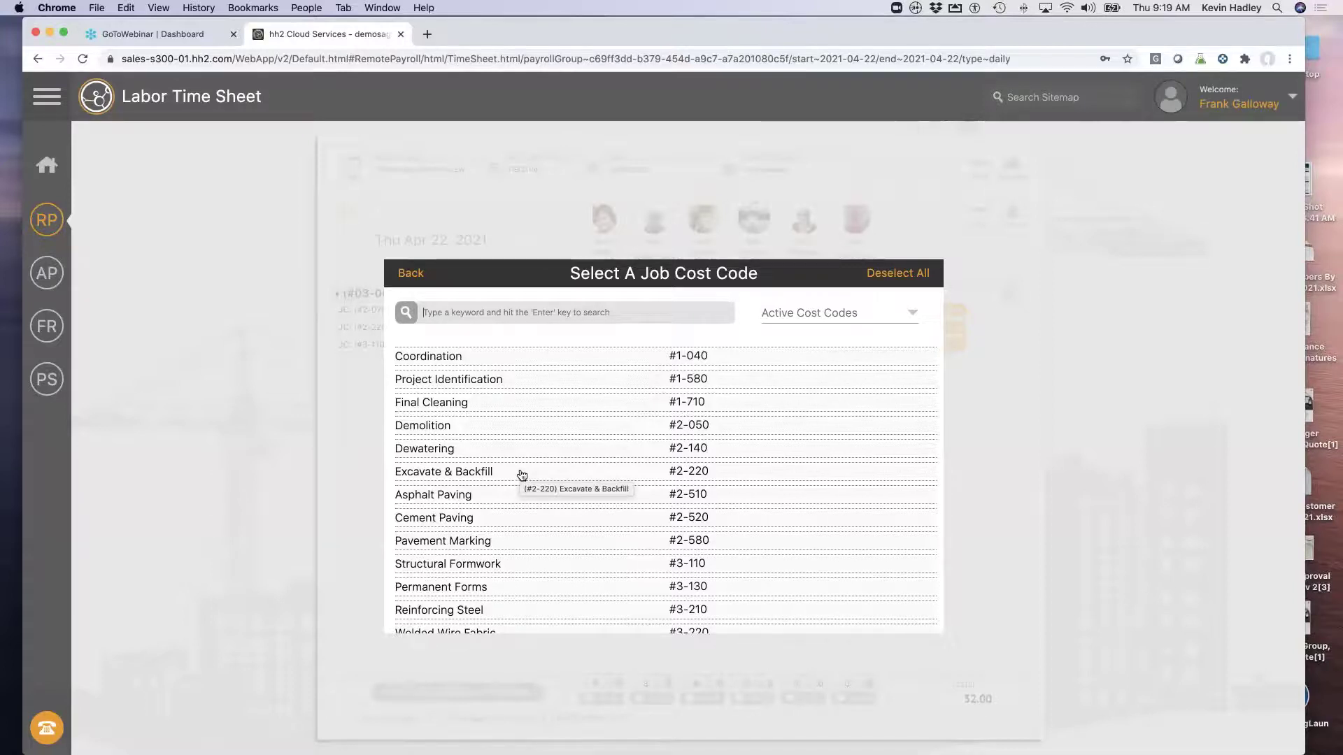
pyautogui.scroll(-10, 424, 439)
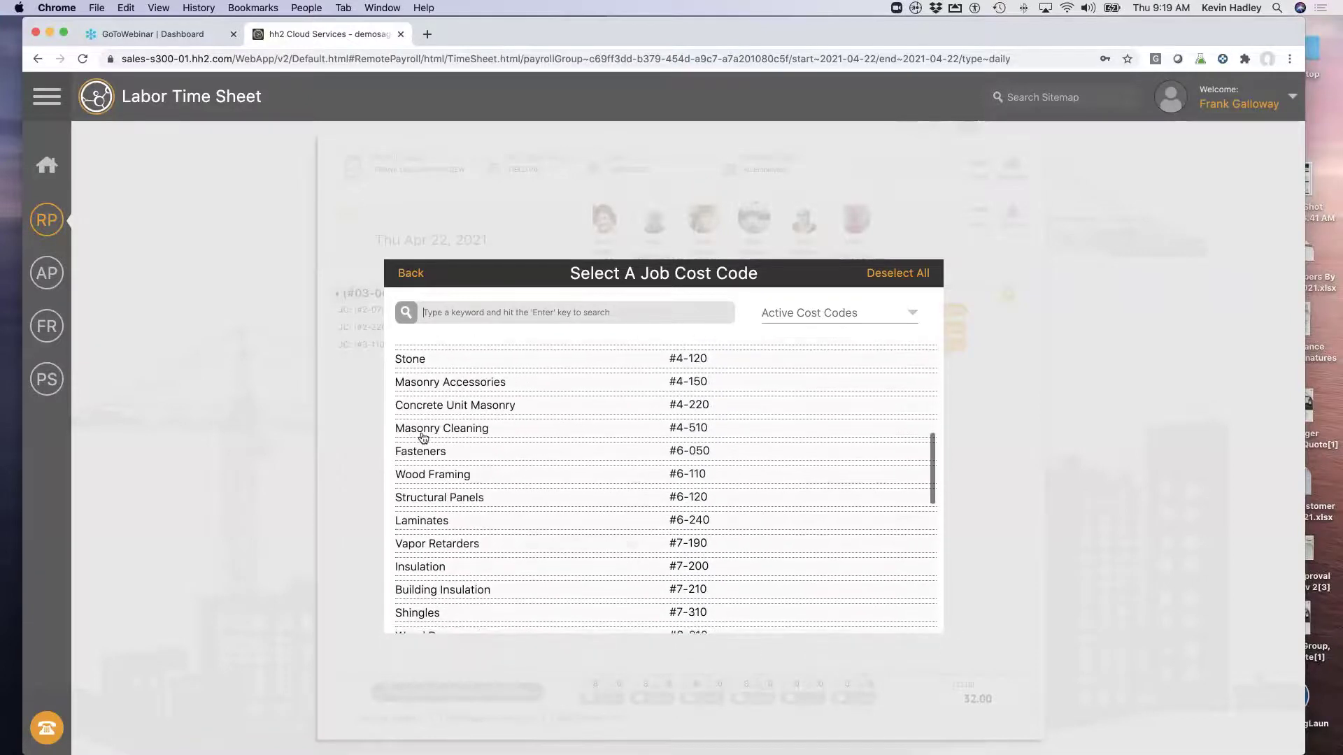
pyautogui.click(649, 479)
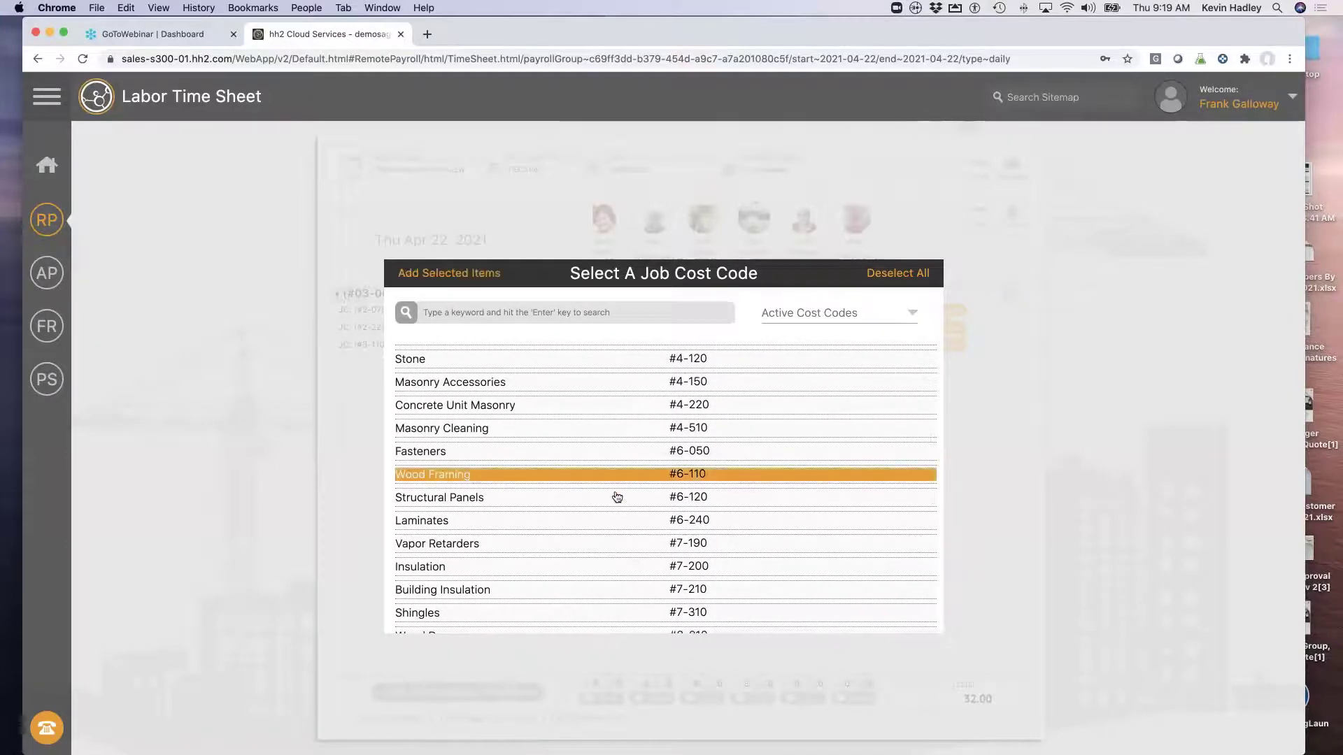
pyautogui.click(612, 500)
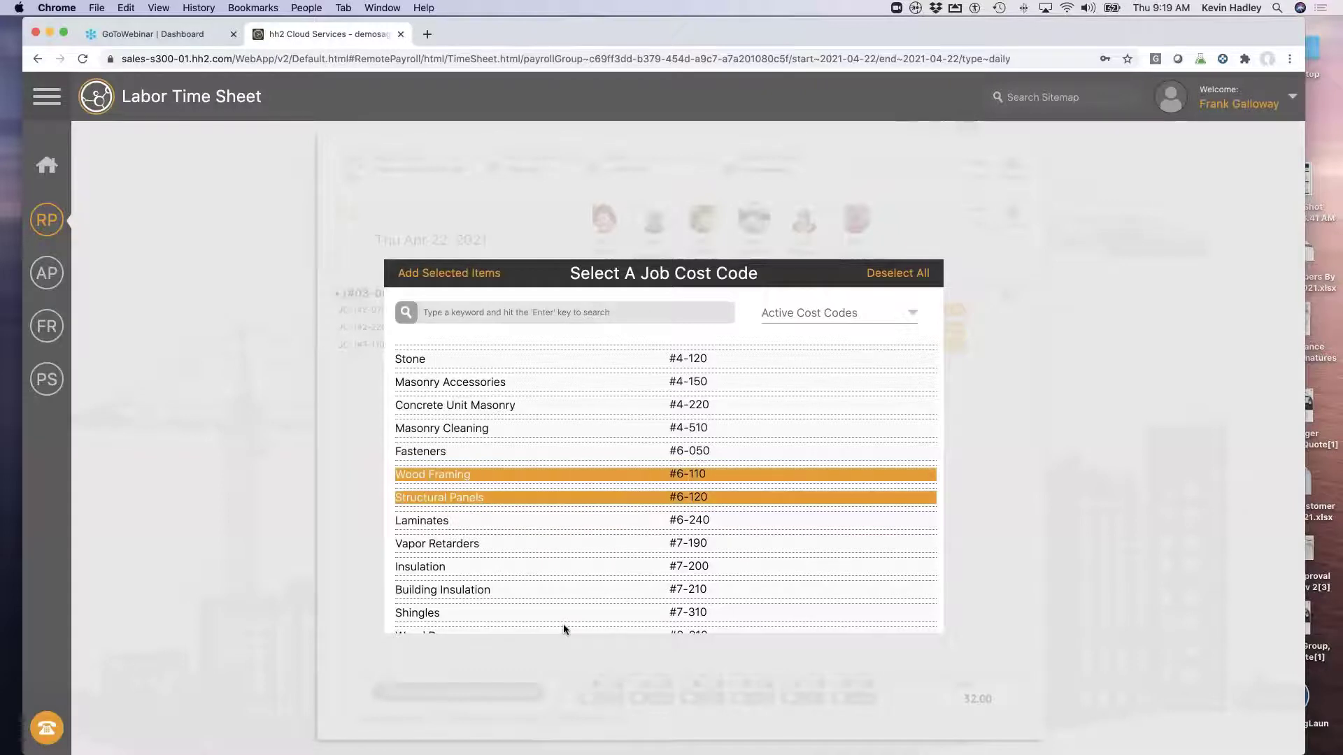
pyautogui.click(437, 273)
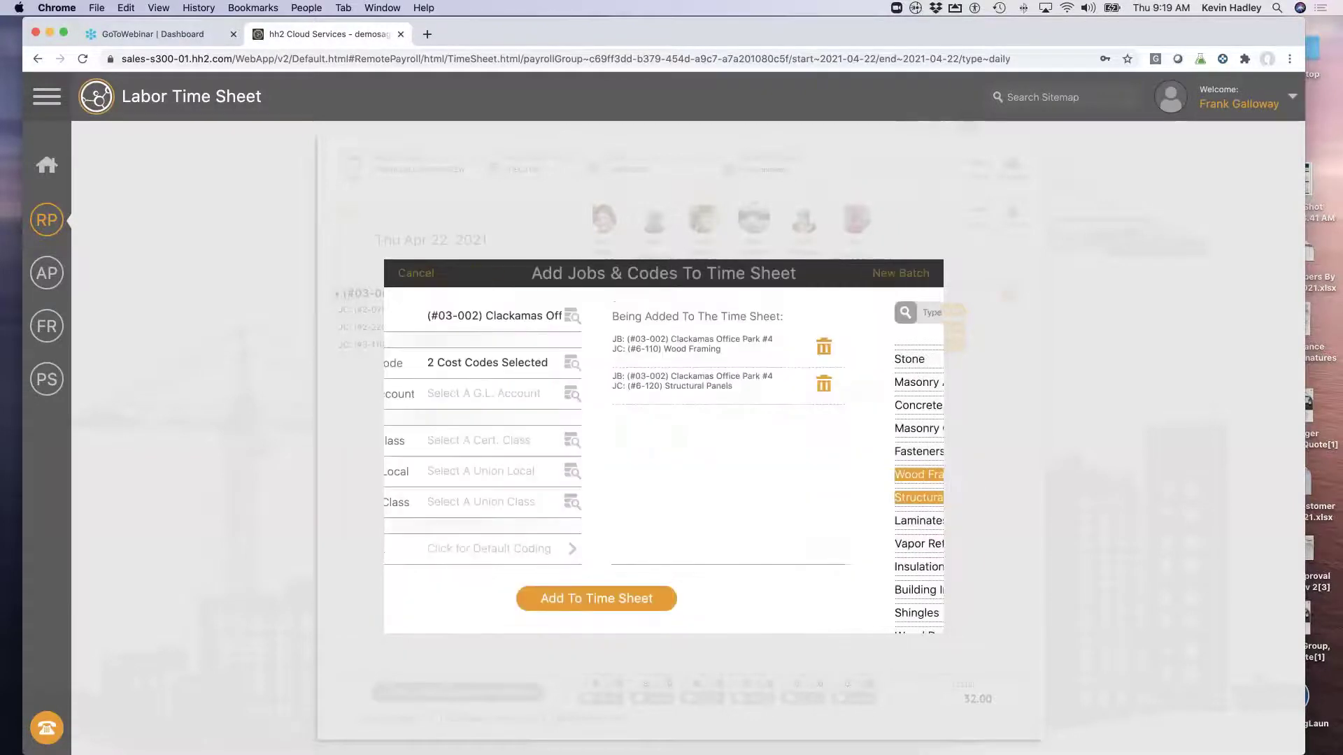
pyautogui.click(632, 601)
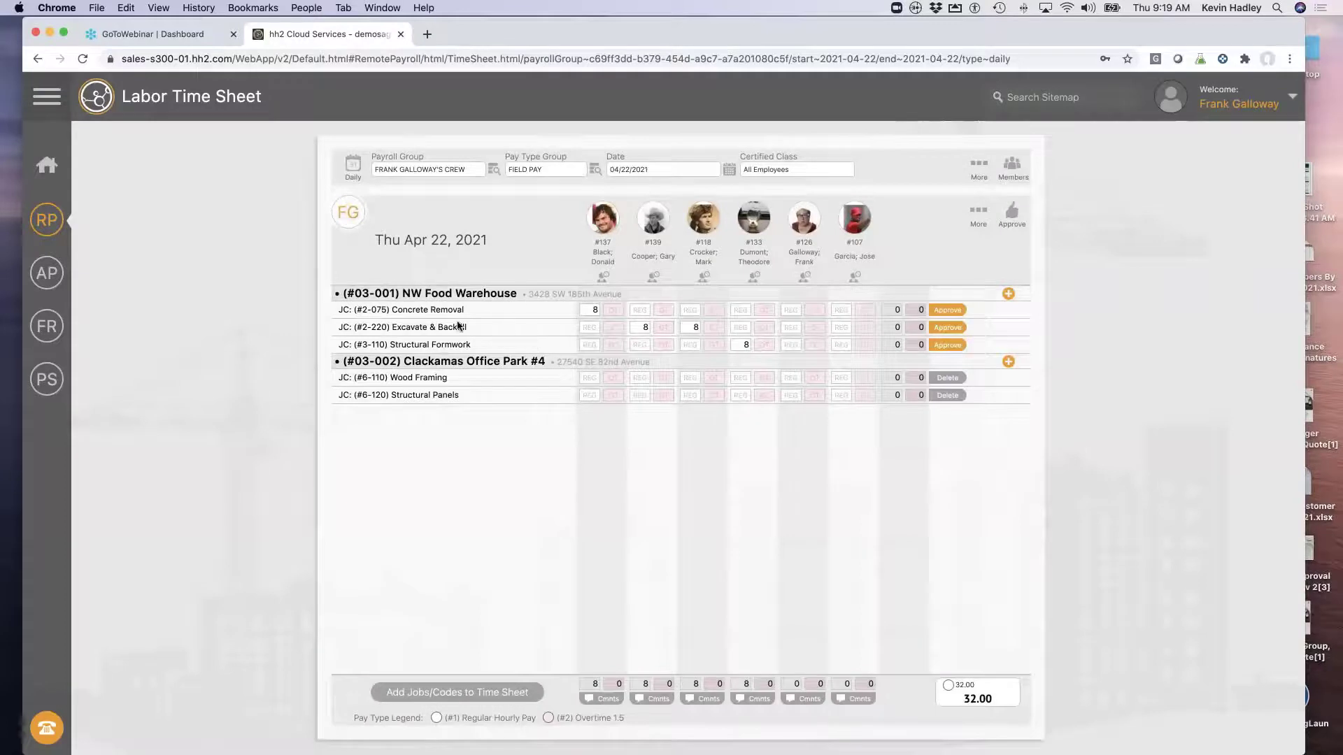
# Put the new cost code rows on the time sheet and cancel a second Add Jobs/Codes dialog
pyautogui.click(457, 692)
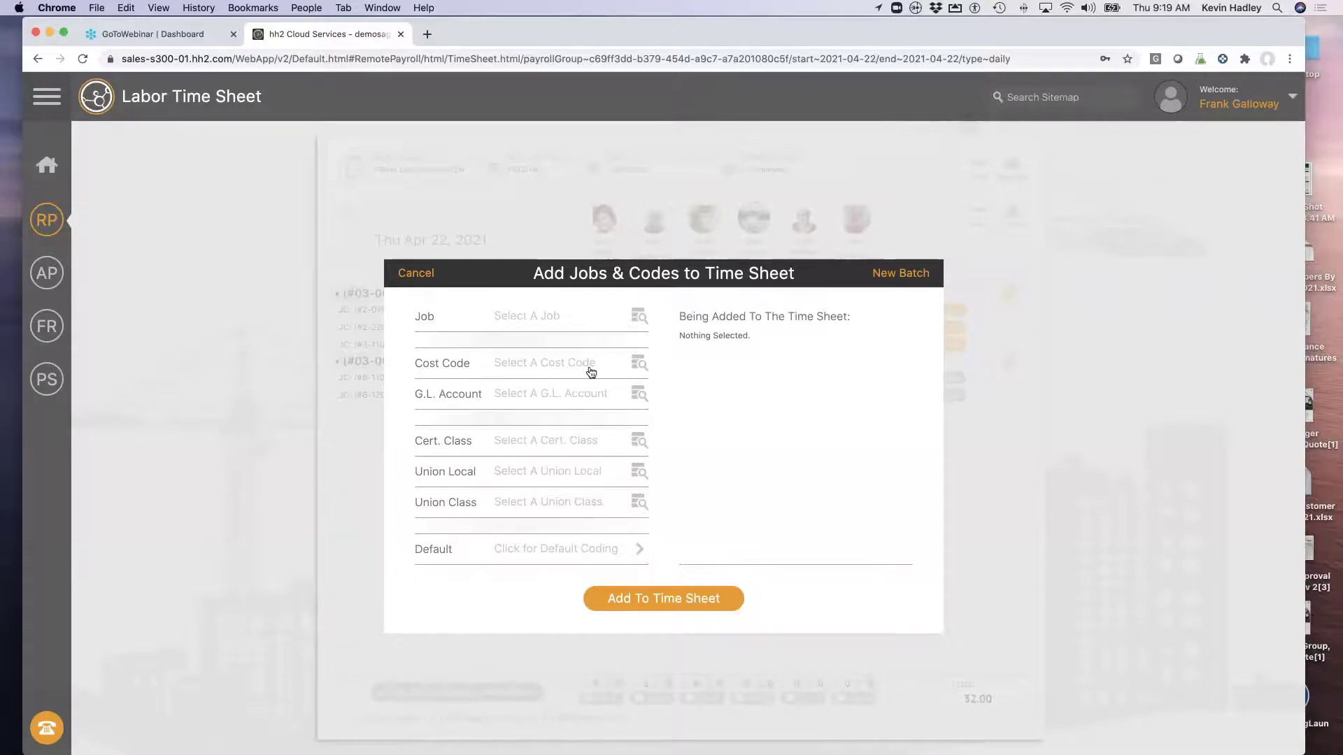
pyautogui.click(415, 273)
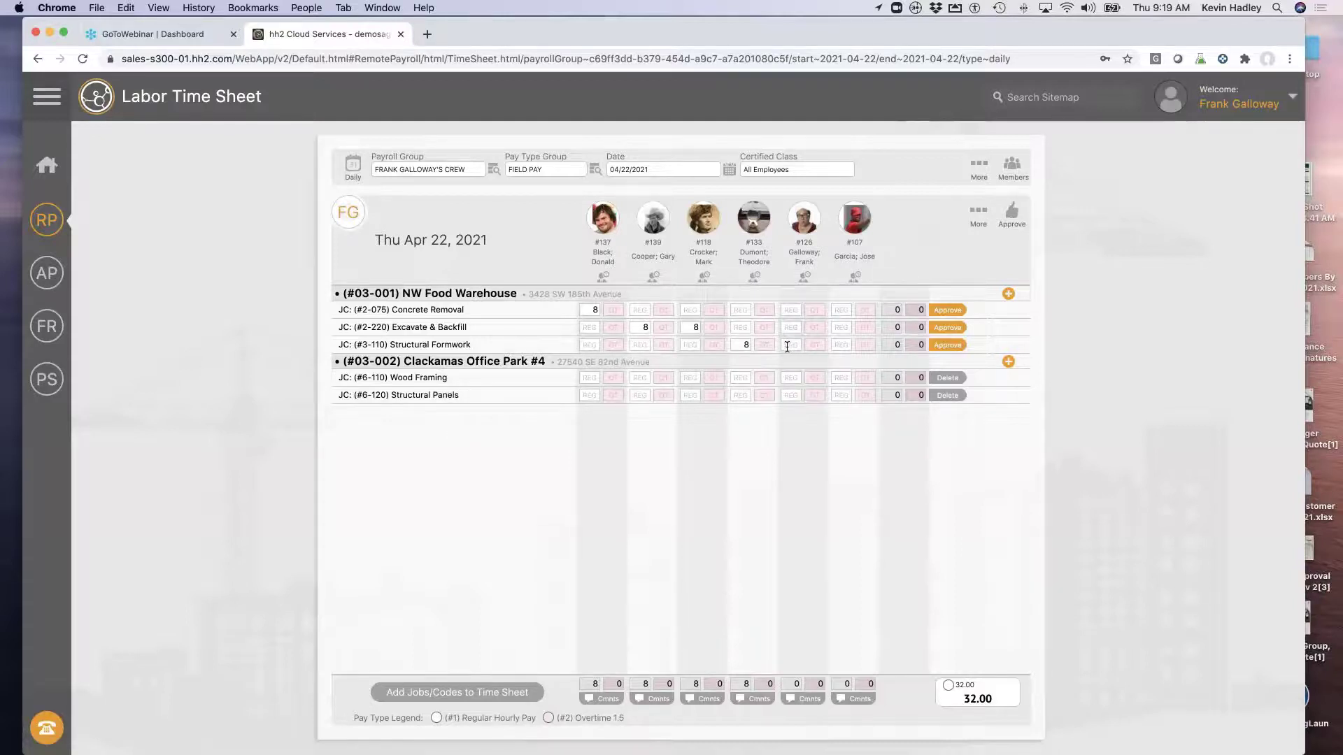
# Give employee #126 3.5, 3.5 and 1 hours on Structural Formwork, Wood Framing, Structural Panels
pyautogui.write('.5')
pyautogui.click(789, 377)
pyautogui.write('3.5')
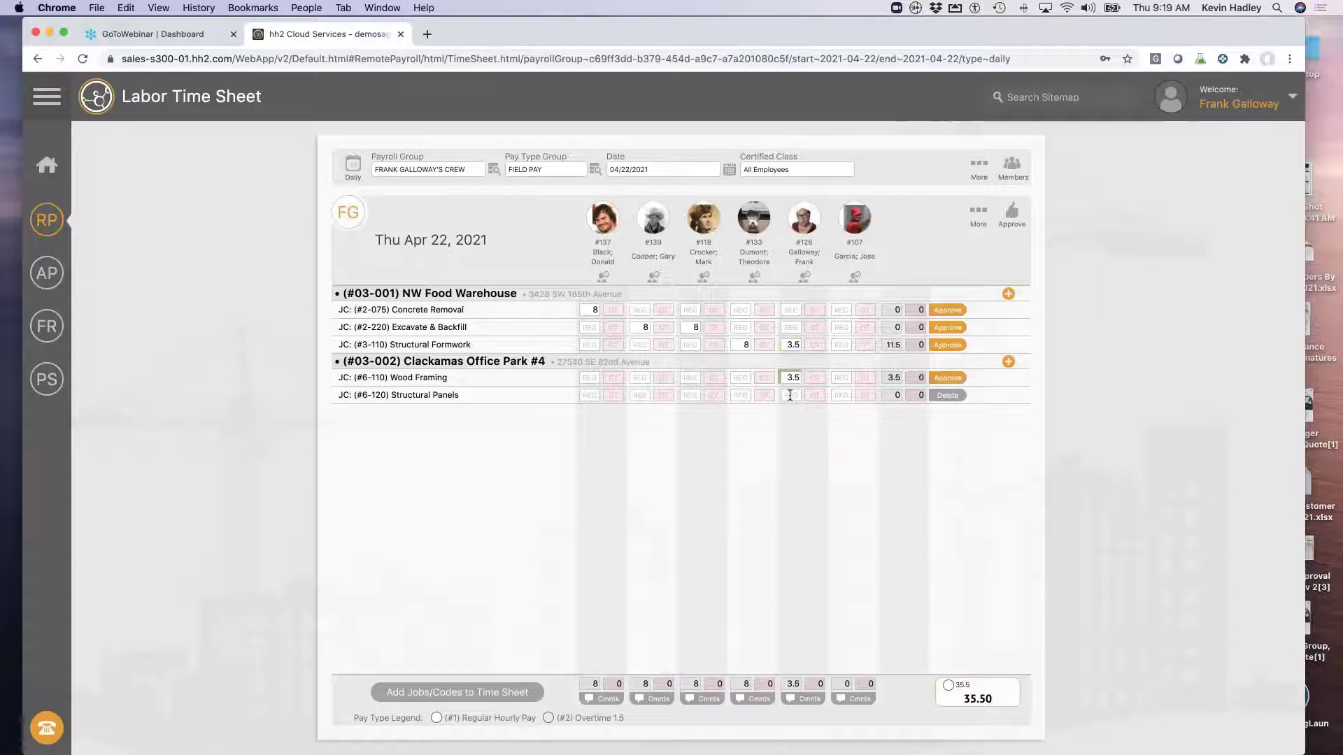
pyautogui.click(790, 396)
pyautogui.write('1')
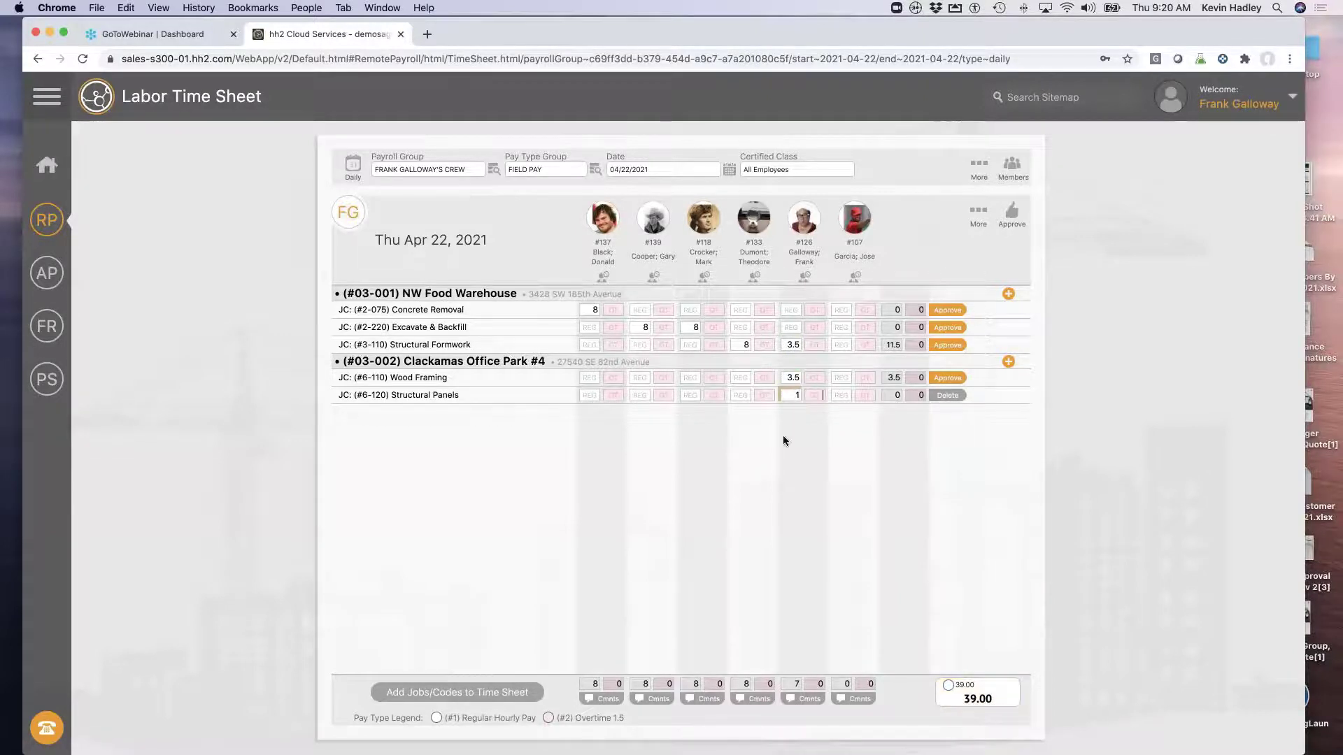
pyautogui.click(787, 443)
# Check the Structural Panels overtime cell, leaving it without hours
pyautogui.click(792, 346)
pyautogui.click(819, 396)
pyautogui.press('Tab')
pyautogui.click(818, 395)
pyautogui.click(45, 275)
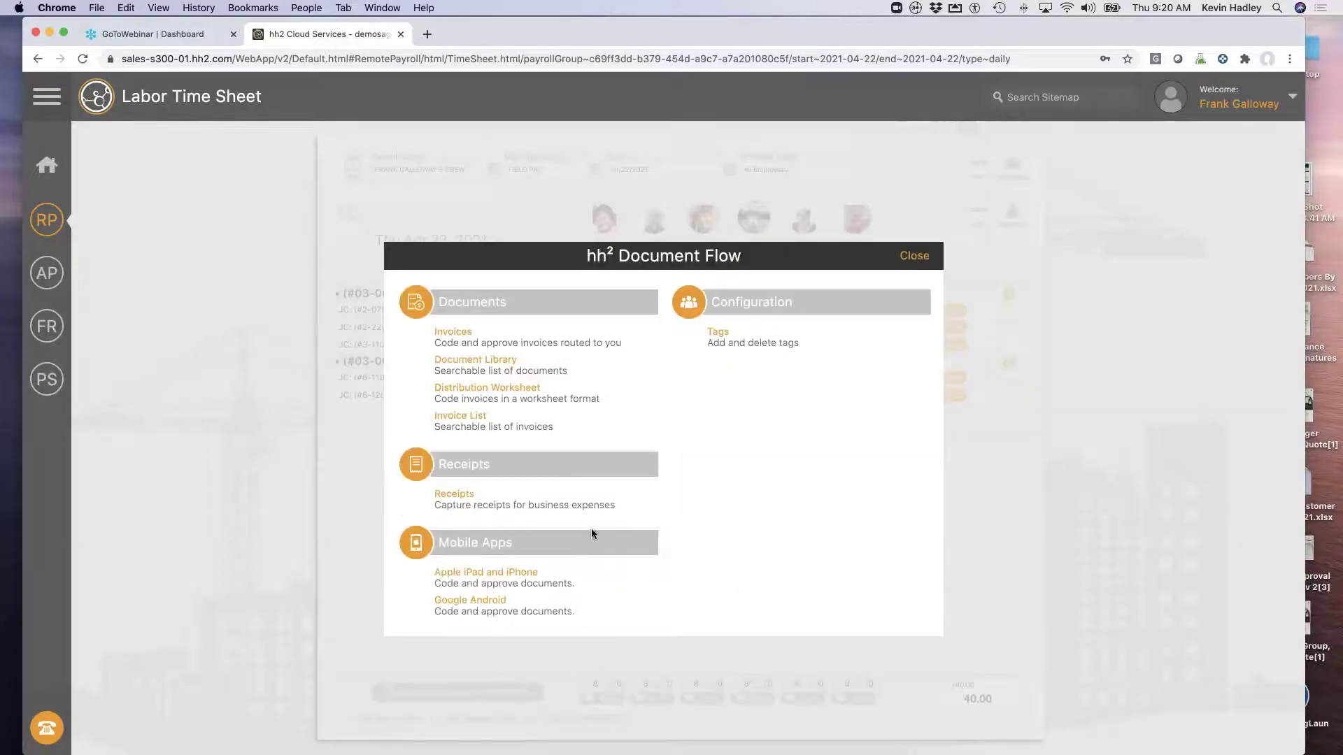
# Open Document Flow's Distribution Worksheet, then bring up the Remote Payroll module menu
pyautogui.click(490, 389)
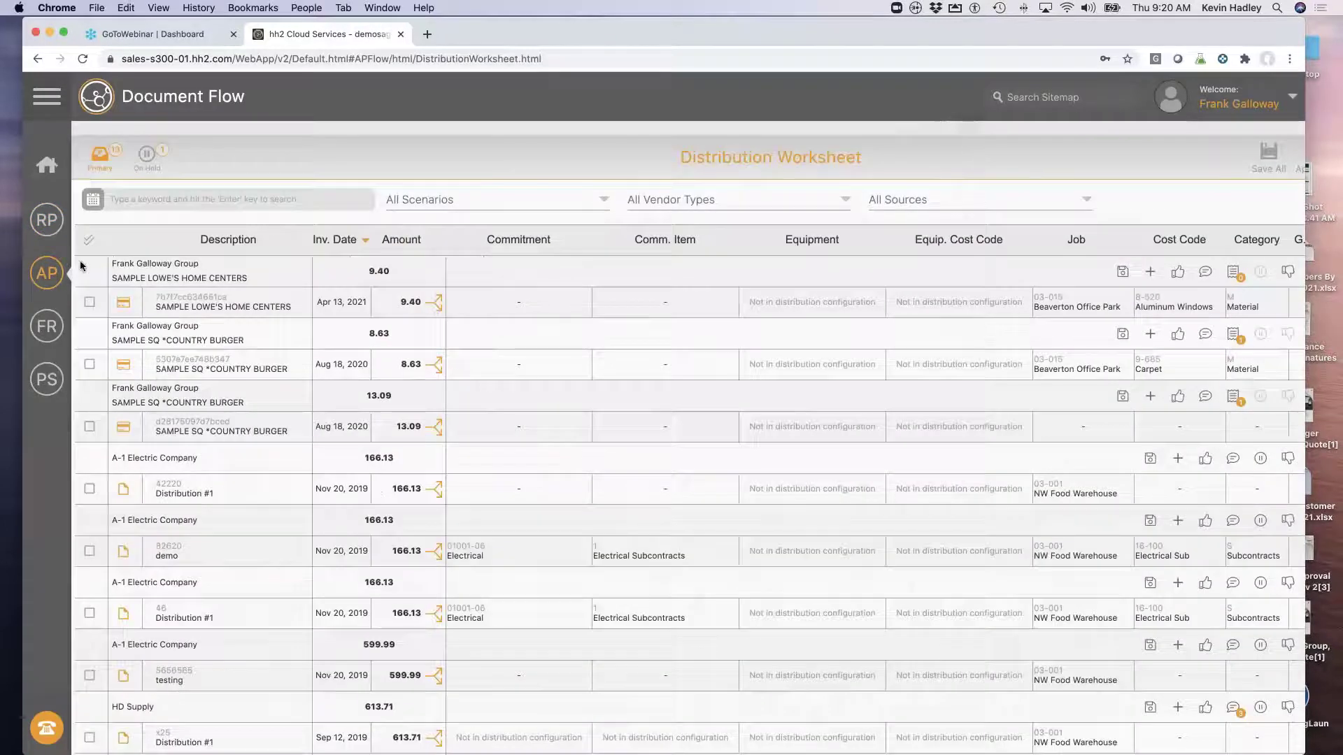
pyautogui.click(47, 223)
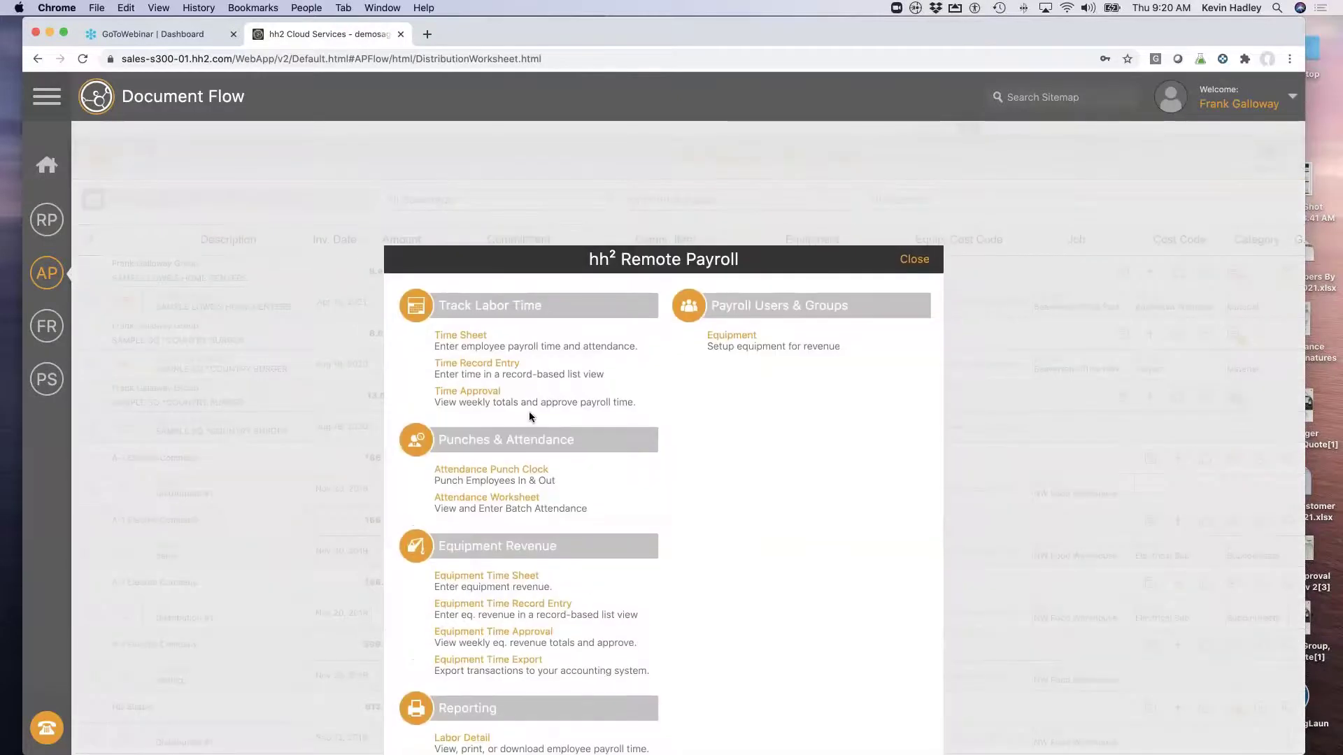
# Apply the 07:00 AM–03:30 PM shift with lunch to employees #137, #139 and #118
pyautogui.click(486, 498)
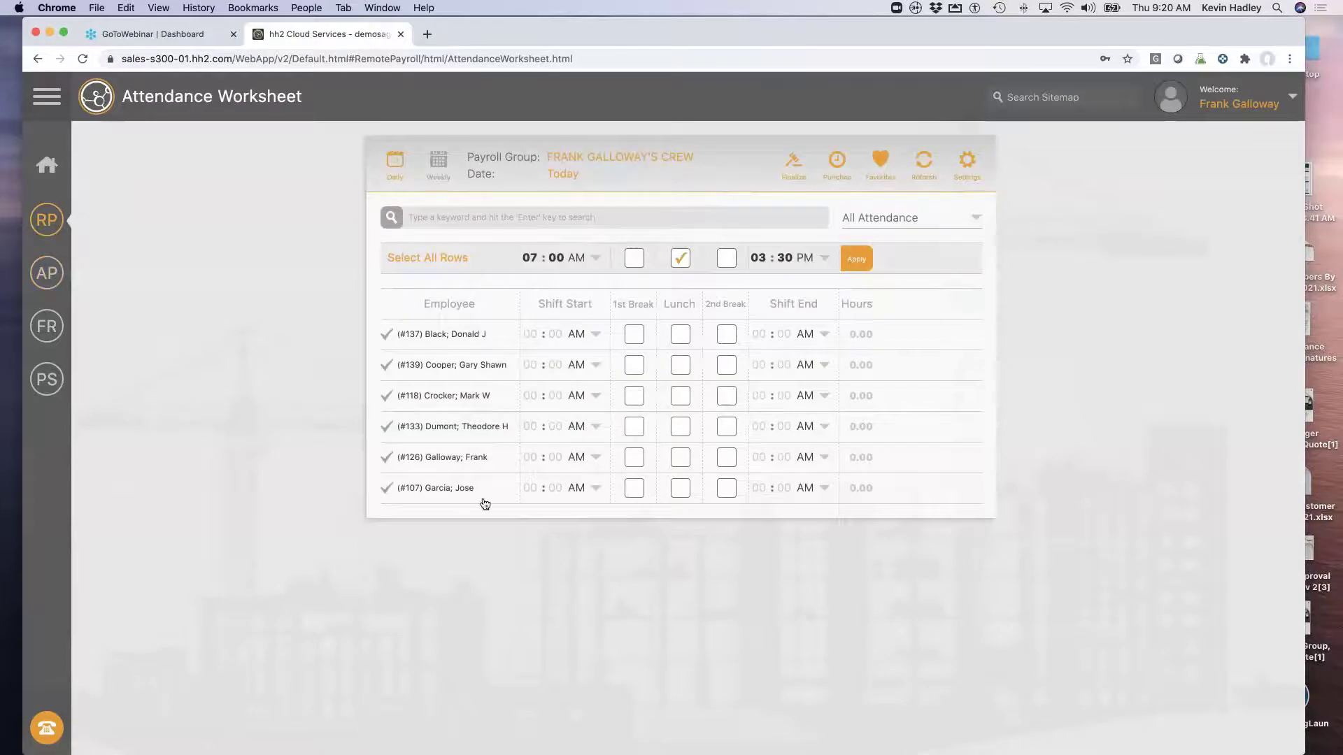
pyautogui.click(388, 350)
pyautogui.click(387, 367)
pyautogui.click(387, 396)
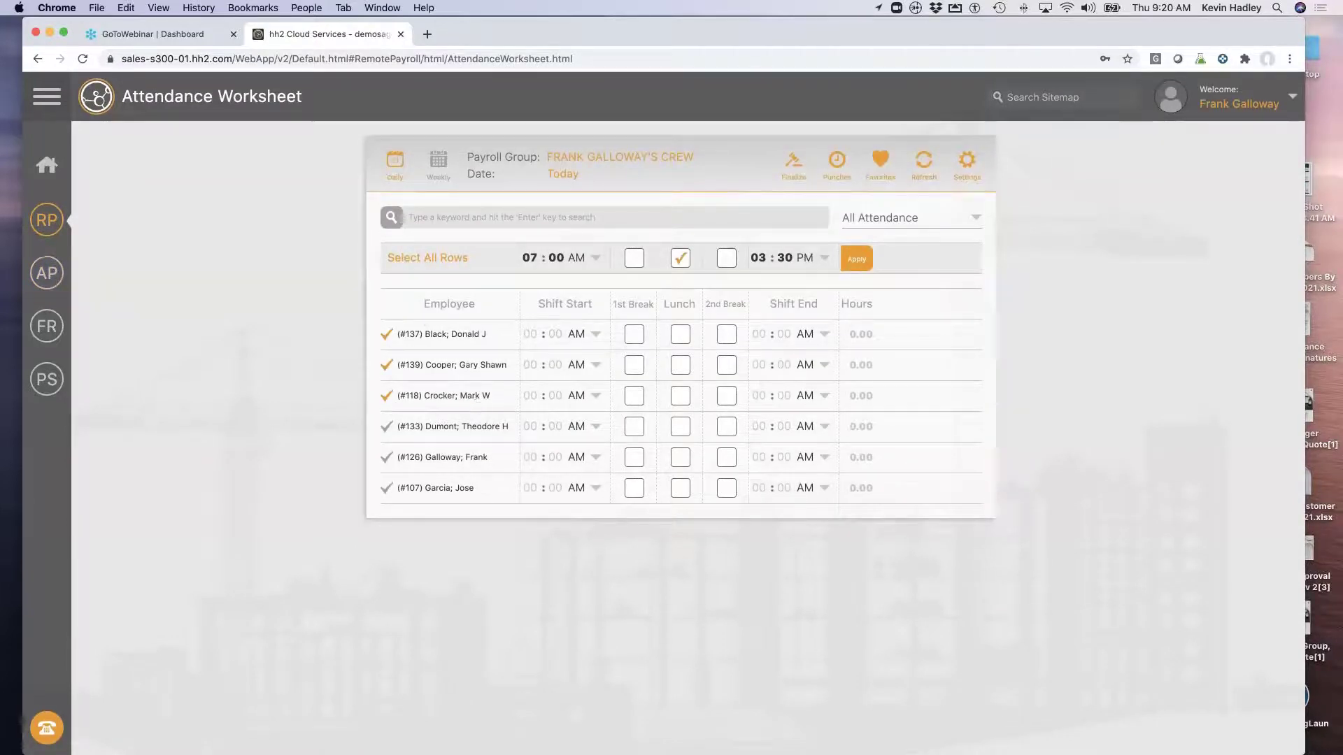
pyautogui.click(856, 259)
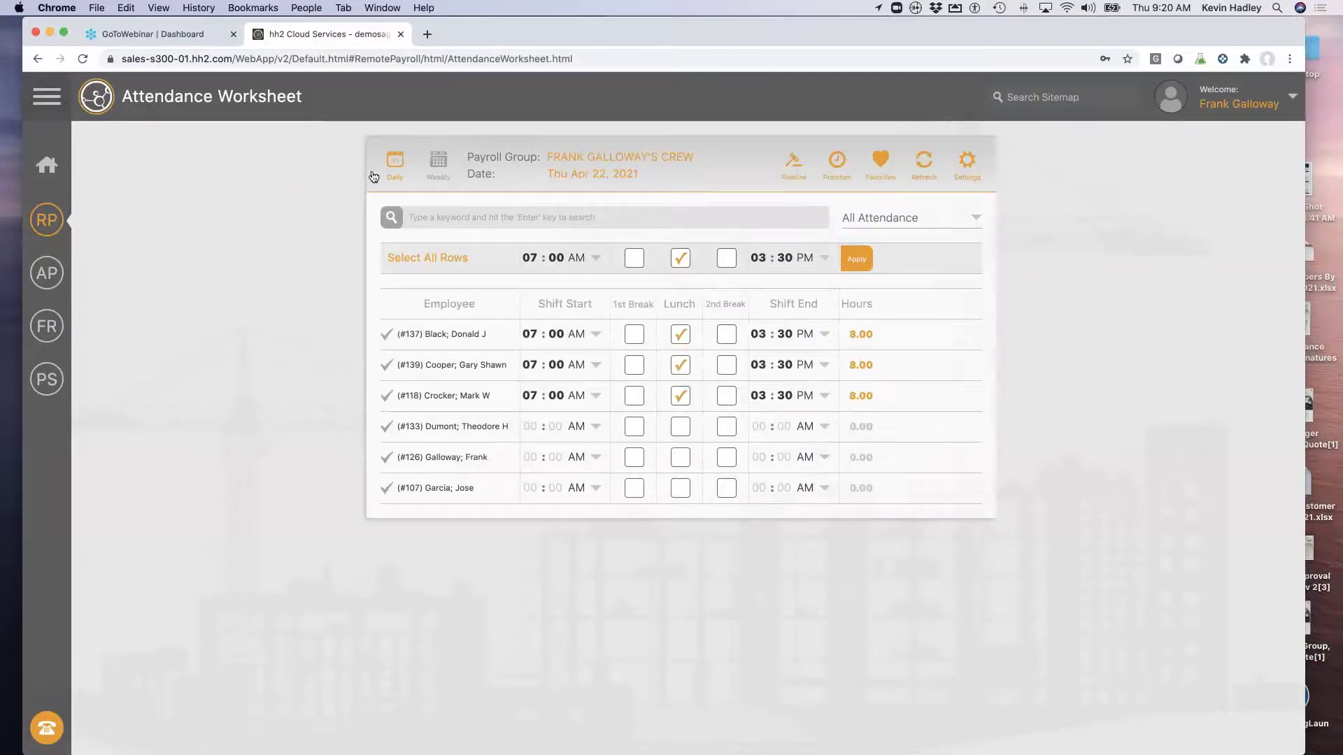
pyautogui.click(44, 229)
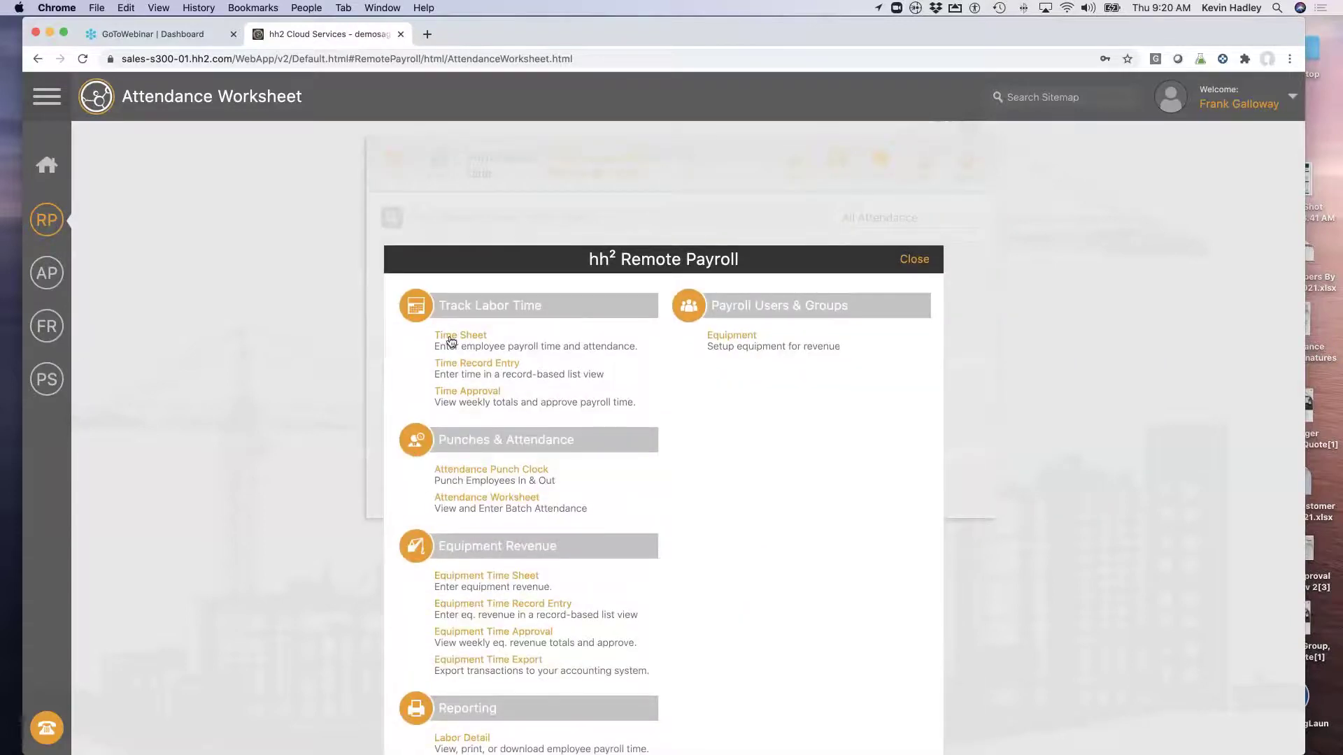
# Open the Labor Time Sheet and switch to employee #137's weekly view for 04/18–04/24
pyautogui.click(452, 337)
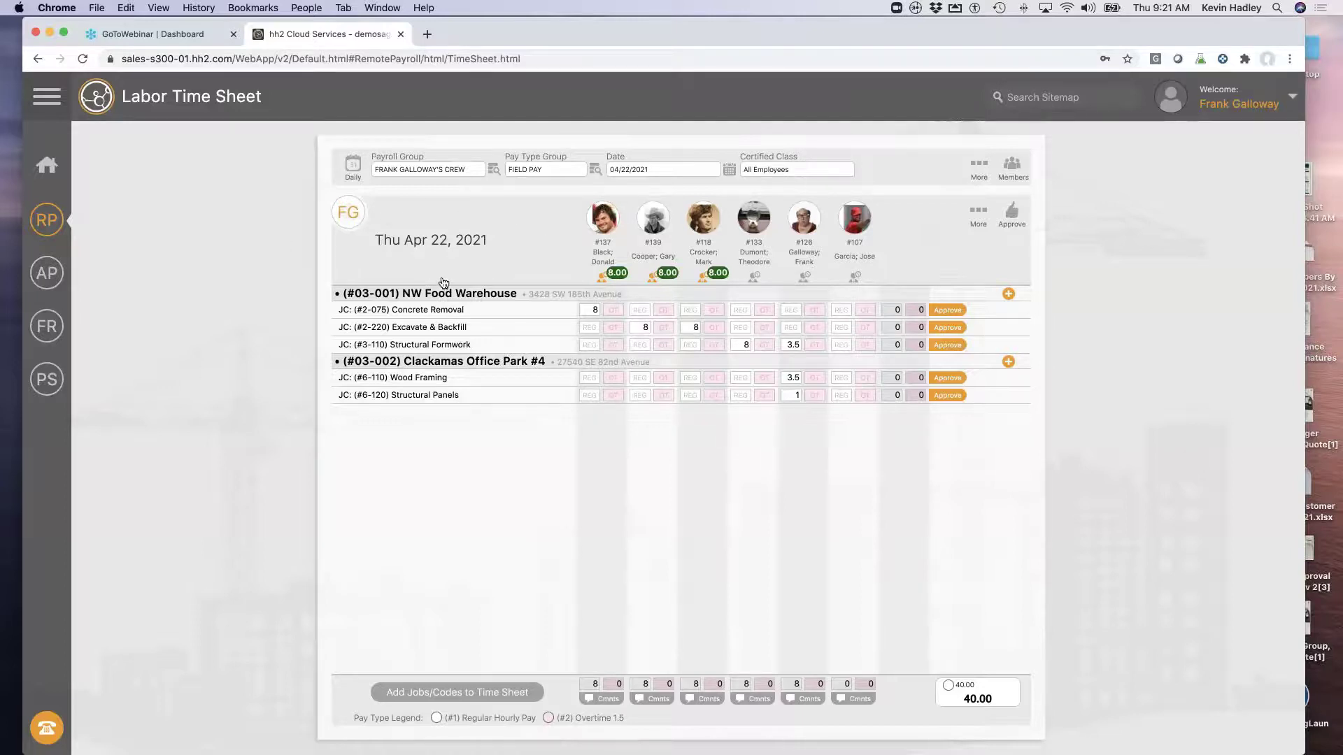
pyautogui.click(363, 166)
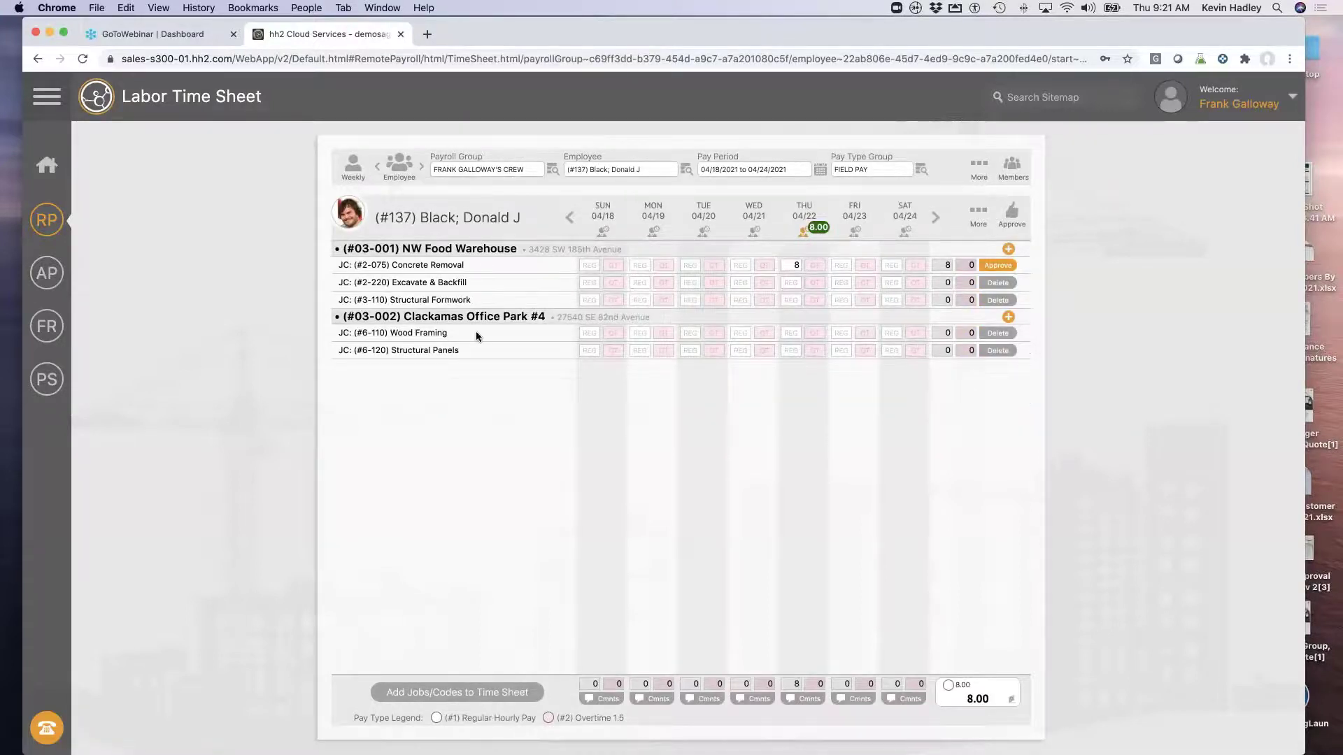
# Enter Monday hours: 4 Excavate & Backfill, 2 Wood Framing, 2 Structural Panels
pyautogui.click(637, 281)
pyautogui.write('4')
pyautogui.click(640, 333)
pyautogui.write('2')
pyautogui.click(640, 351)
pyautogui.write('2')
# Enter 8 Tuesday hours on Structural Formwork and 8 Wednesday hours on Structural Panels
pyautogui.click(695, 299)
pyautogui.write('8')
pyautogui.click(738, 349)
pyautogui.write('8')
pyautogui.click(838, 334)
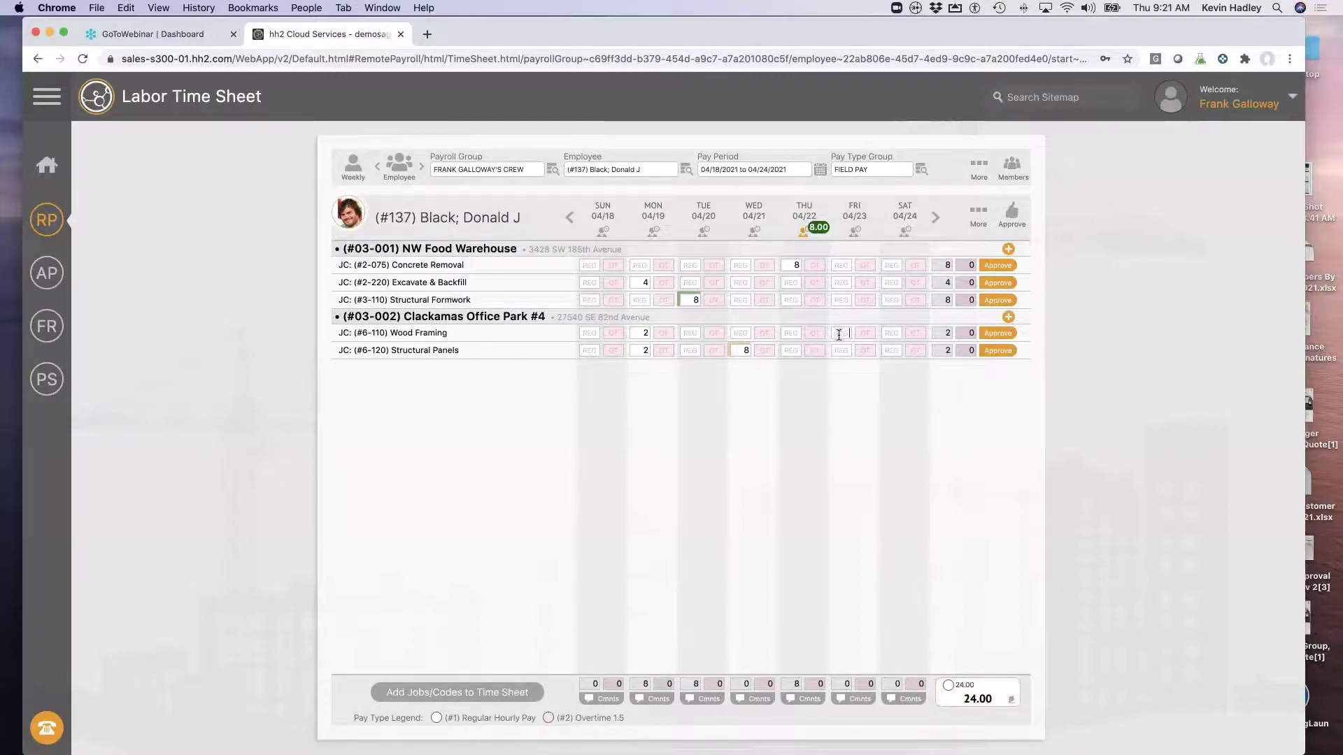
# Enter Friday hours: 5 Excavate & Backfill, 1 Structural Formwork, 2 Wood Framing
pyautogui.click(842, 282)
pyautogui.write('5')
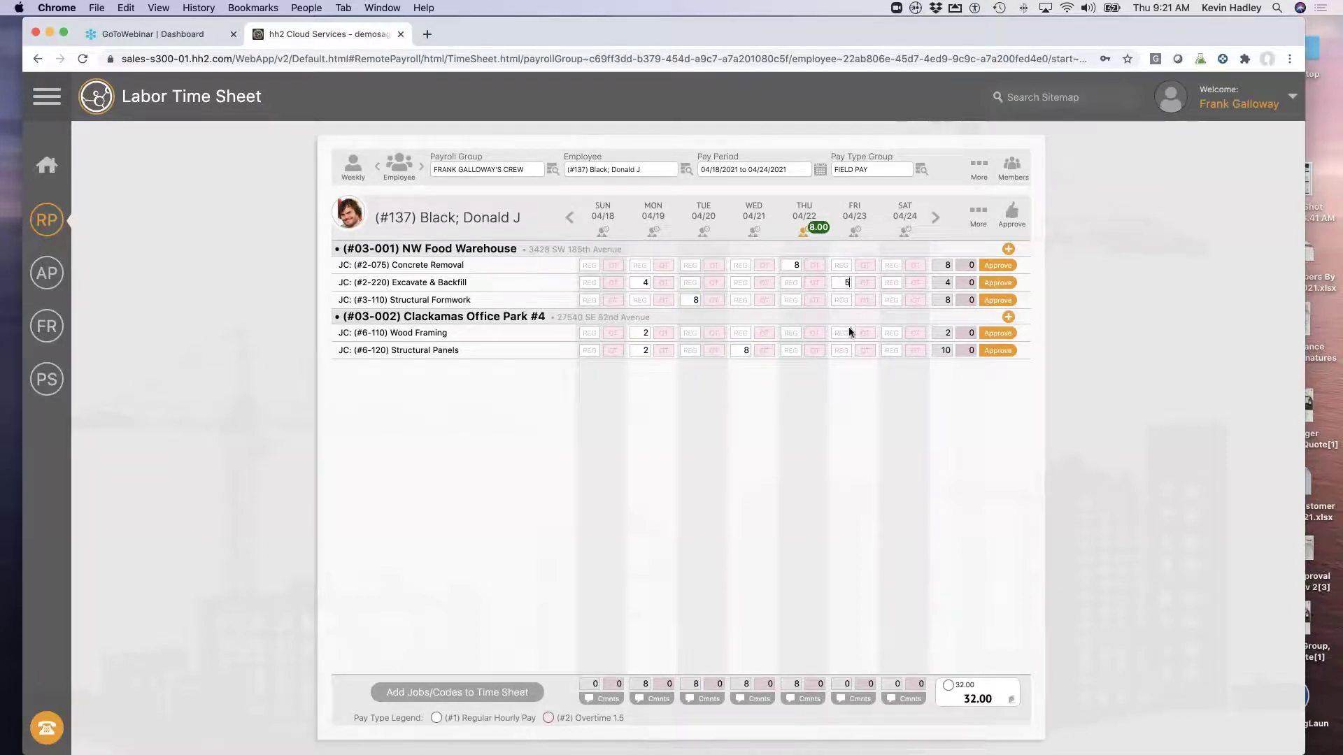
pyautogui.press('Return')
pyautogui.write('1')
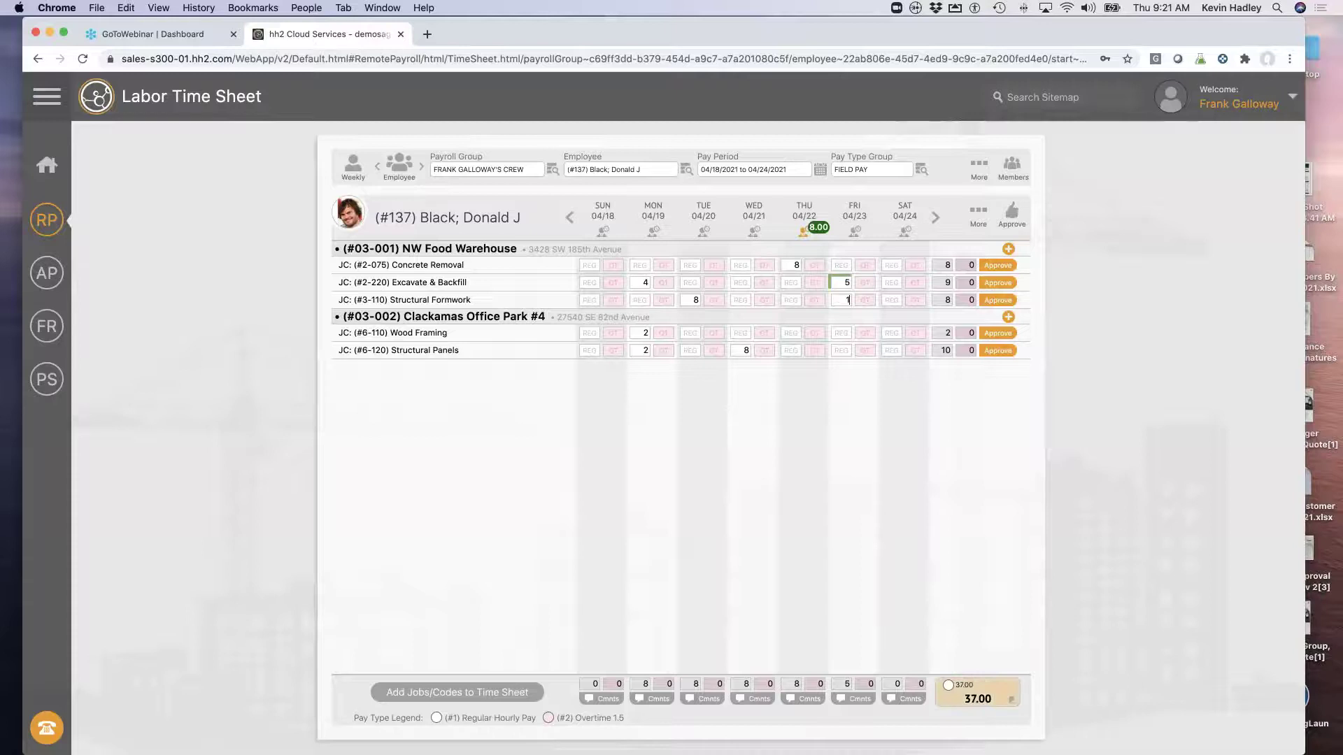
pyautogui.press('Return')
pyautogui.write('2')
pyautogui.press('Return')
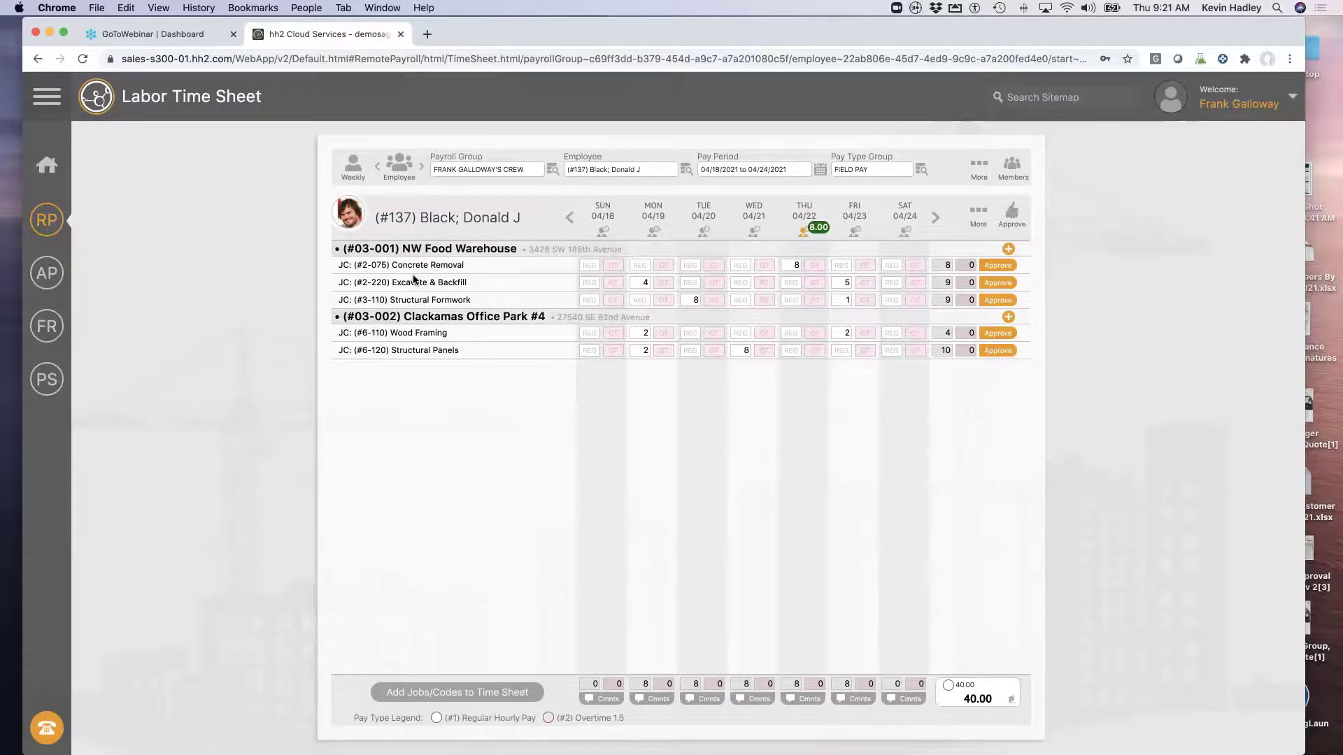
pyautogui.click(50, 33)
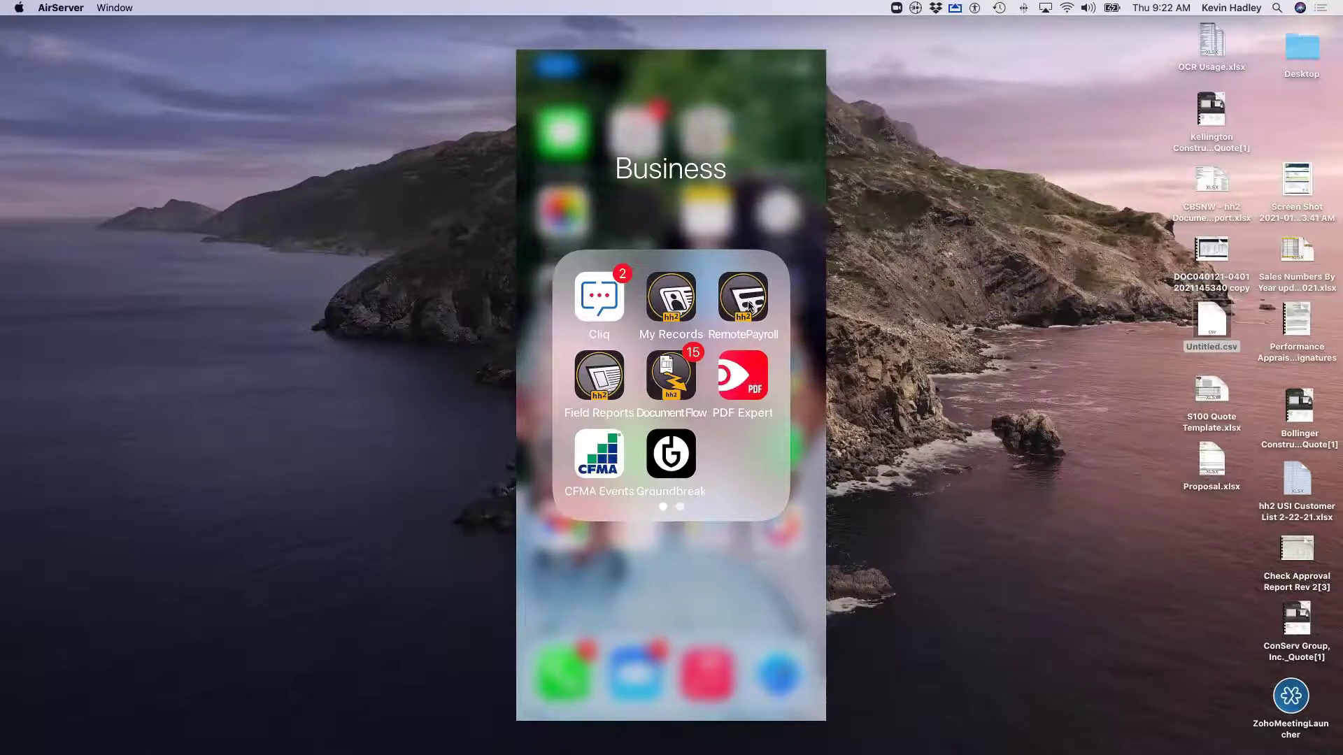
# Launch the RemotePayroll app from the mirrored phone's Business folder
pyautogui.click(749, 306)
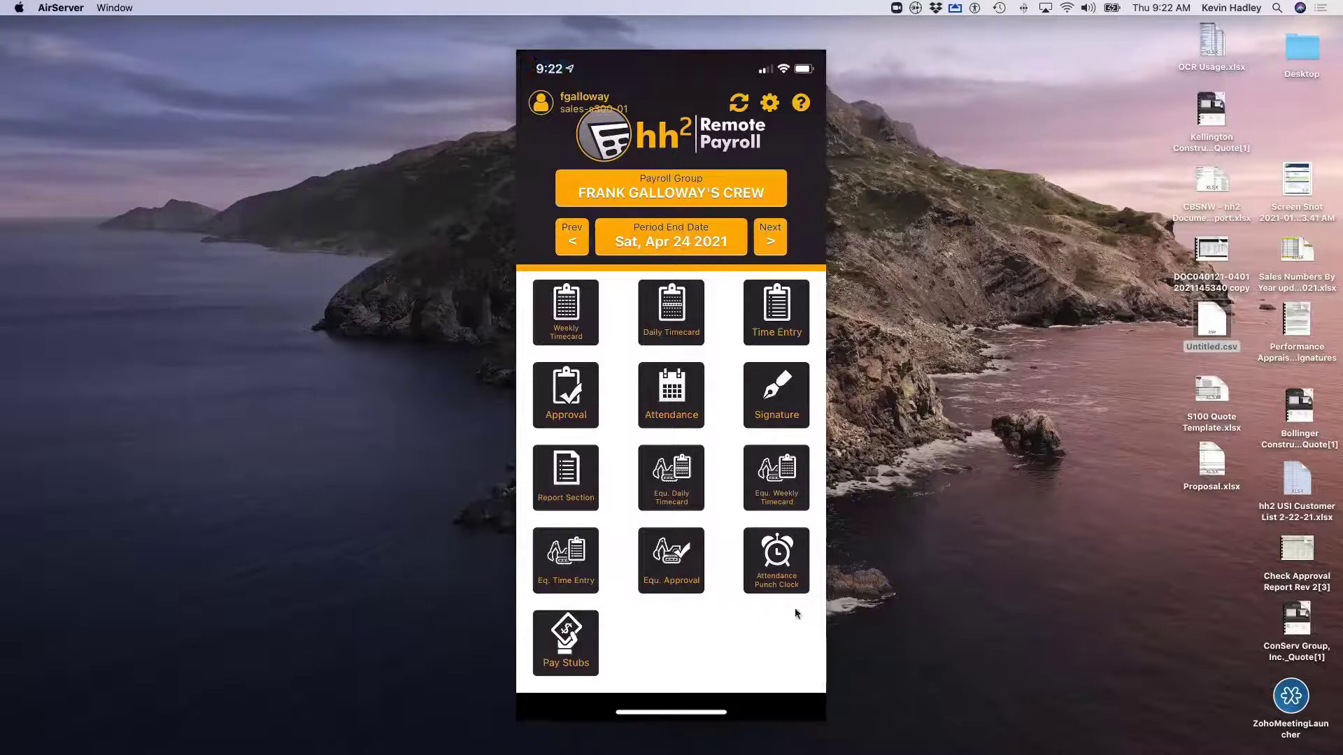
# Use the Attendance Punch Clock, then view the crew's weekly timecard with 8 Thursday hours
pyautogui.click(765, 577)
pyautogui.click(562, 330)
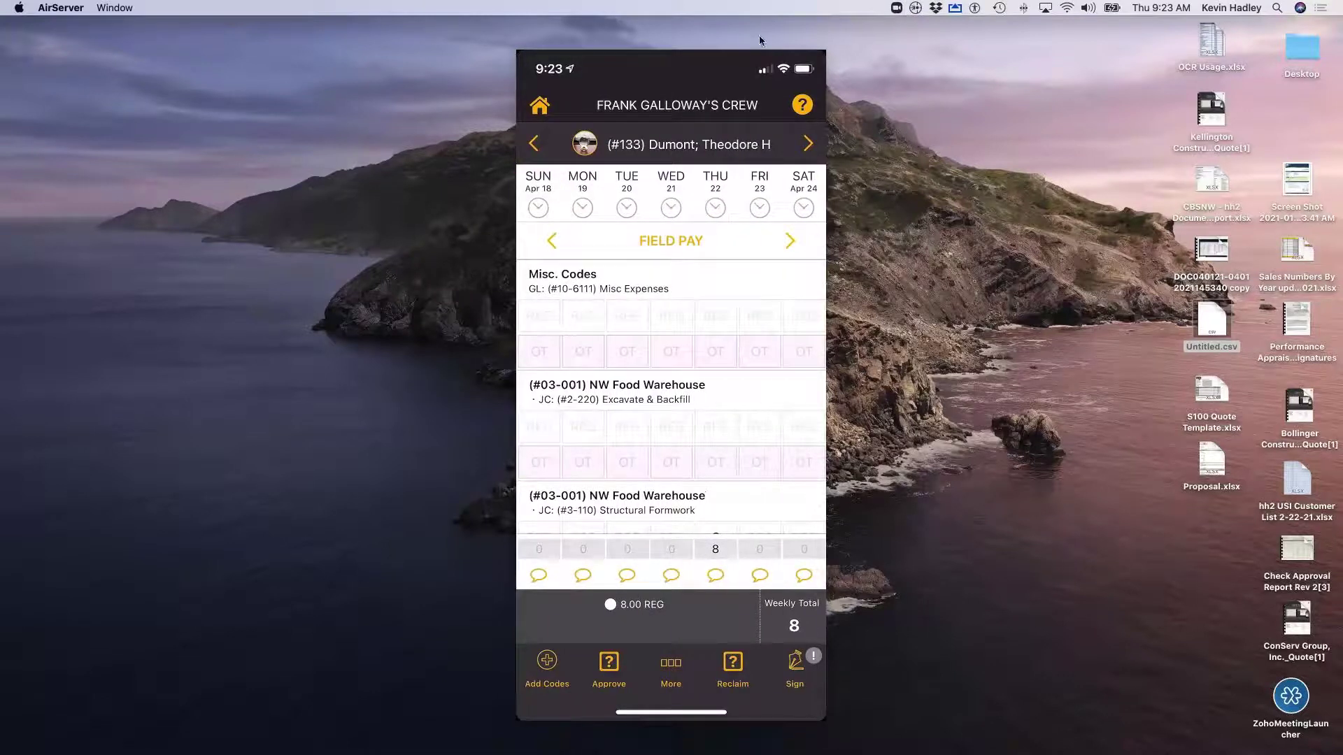
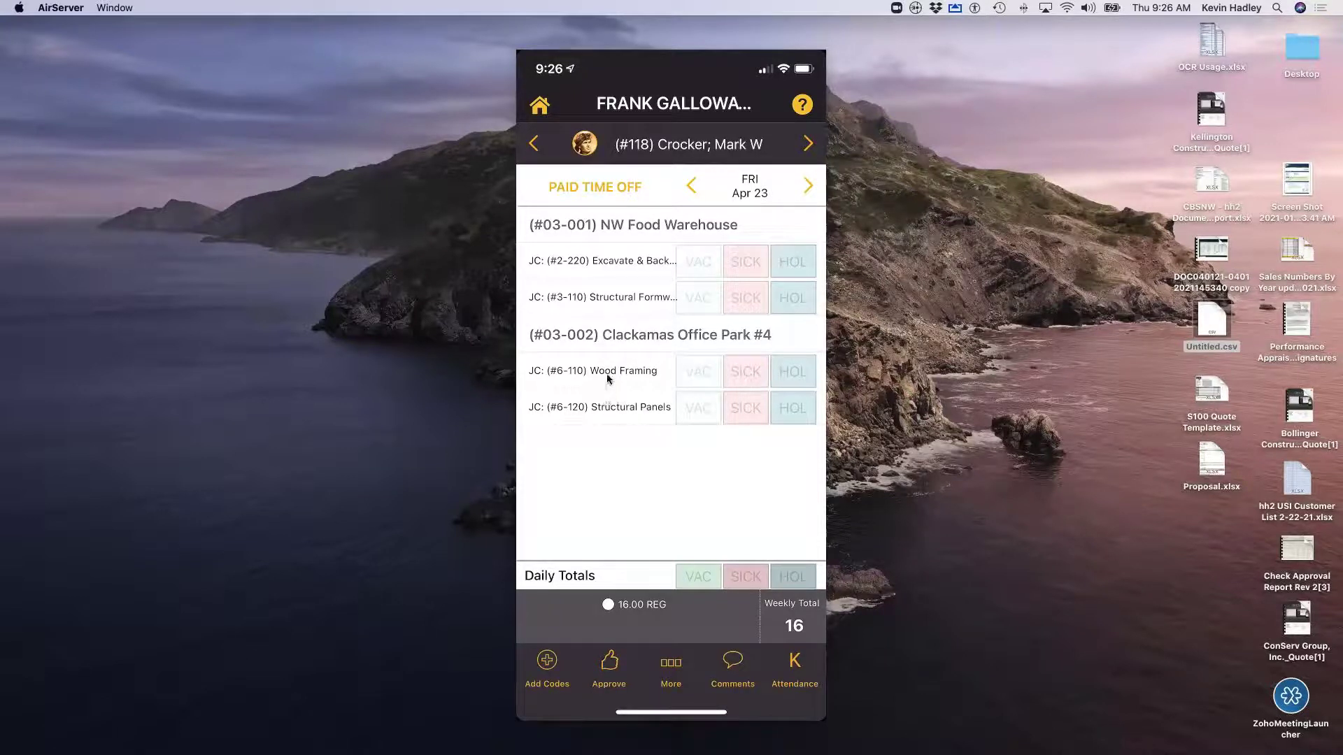
# Add a Misc Expenses ledger line with 8 vacation hours to the employee's Friday timecard
pyautogui.click(565, 674)
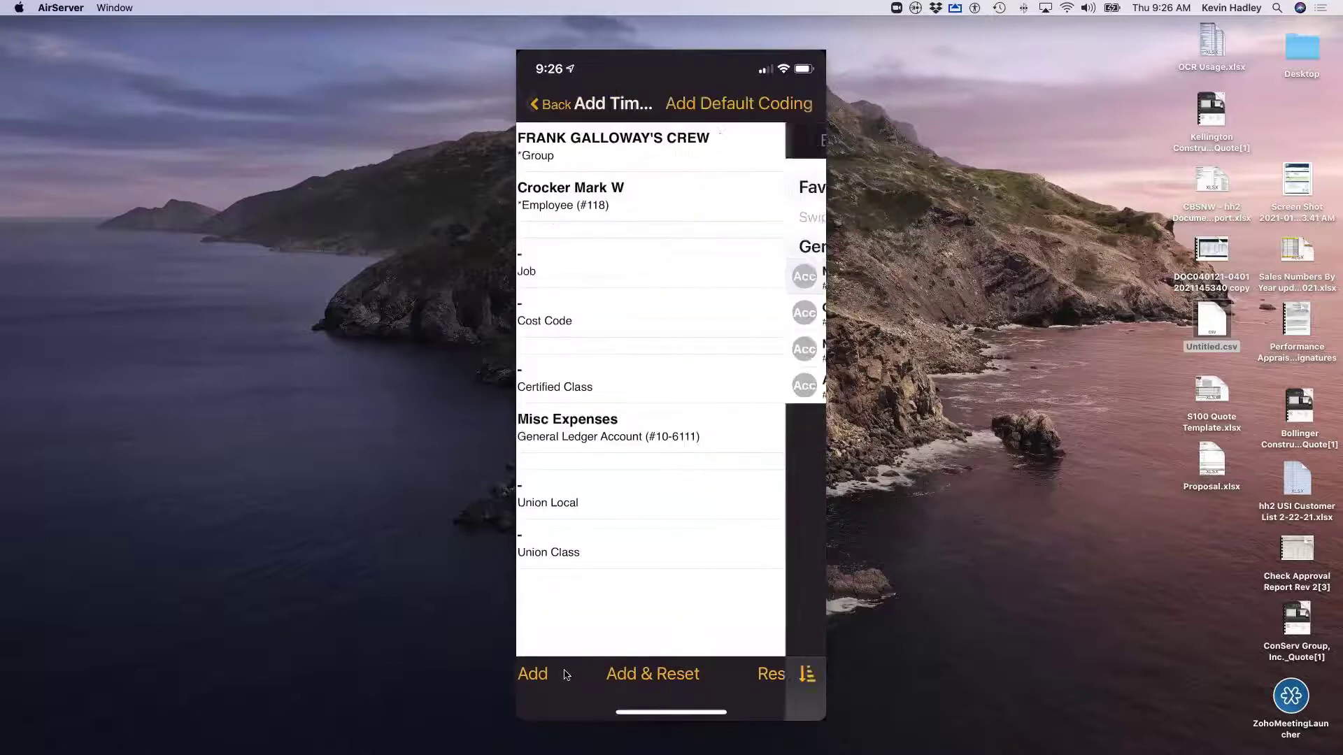
pyautogui.click(565, 674)
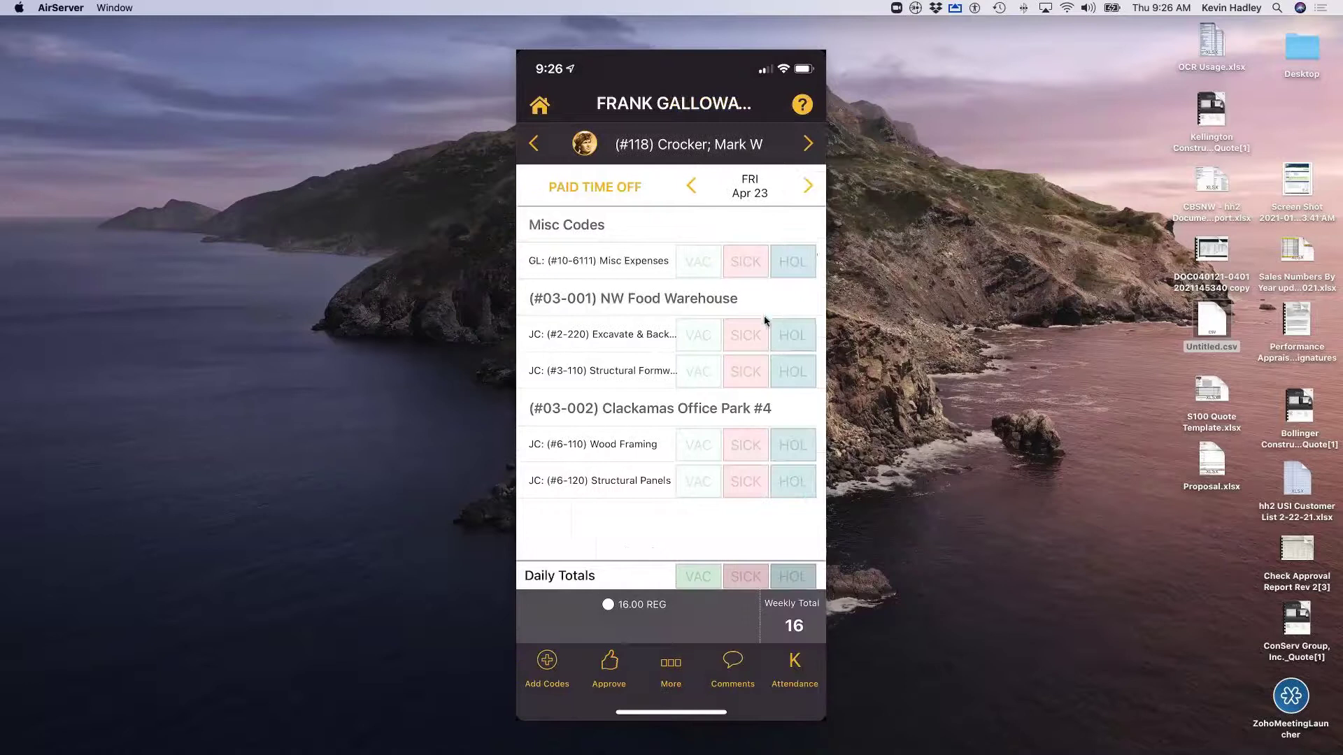
pyautogui.click(714, 270)
pyautogui.write('8')
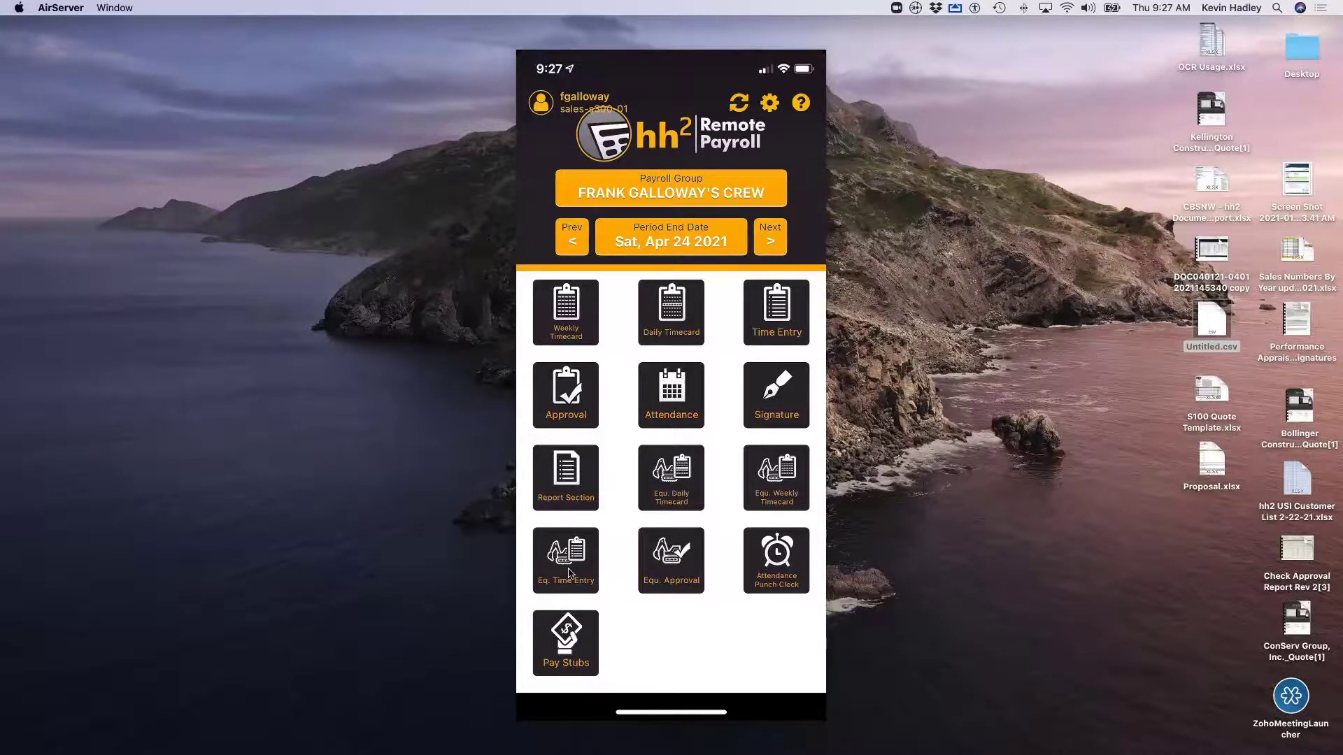
# Start logging Case Backhoe equipment time for Mon, Apr 19 2021
pyautogui.click(568, 570)
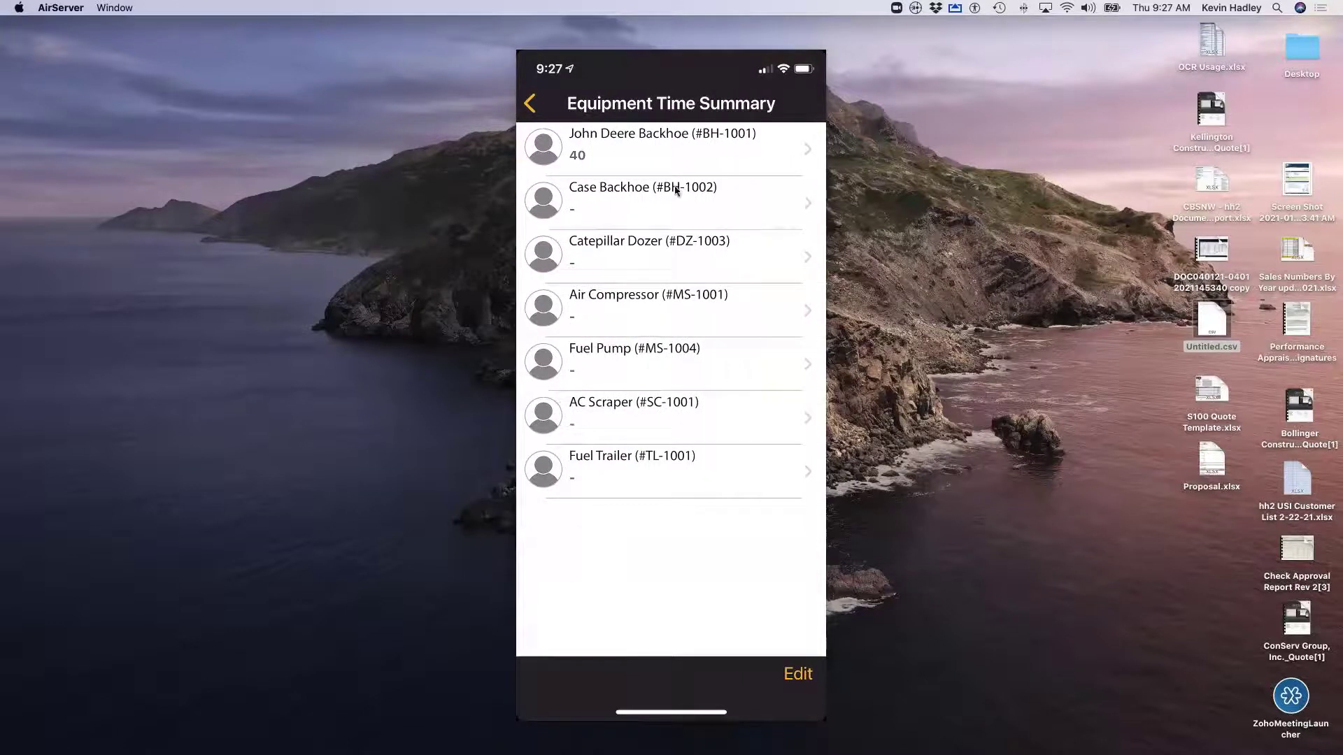
pyautogui.click(644, 216)
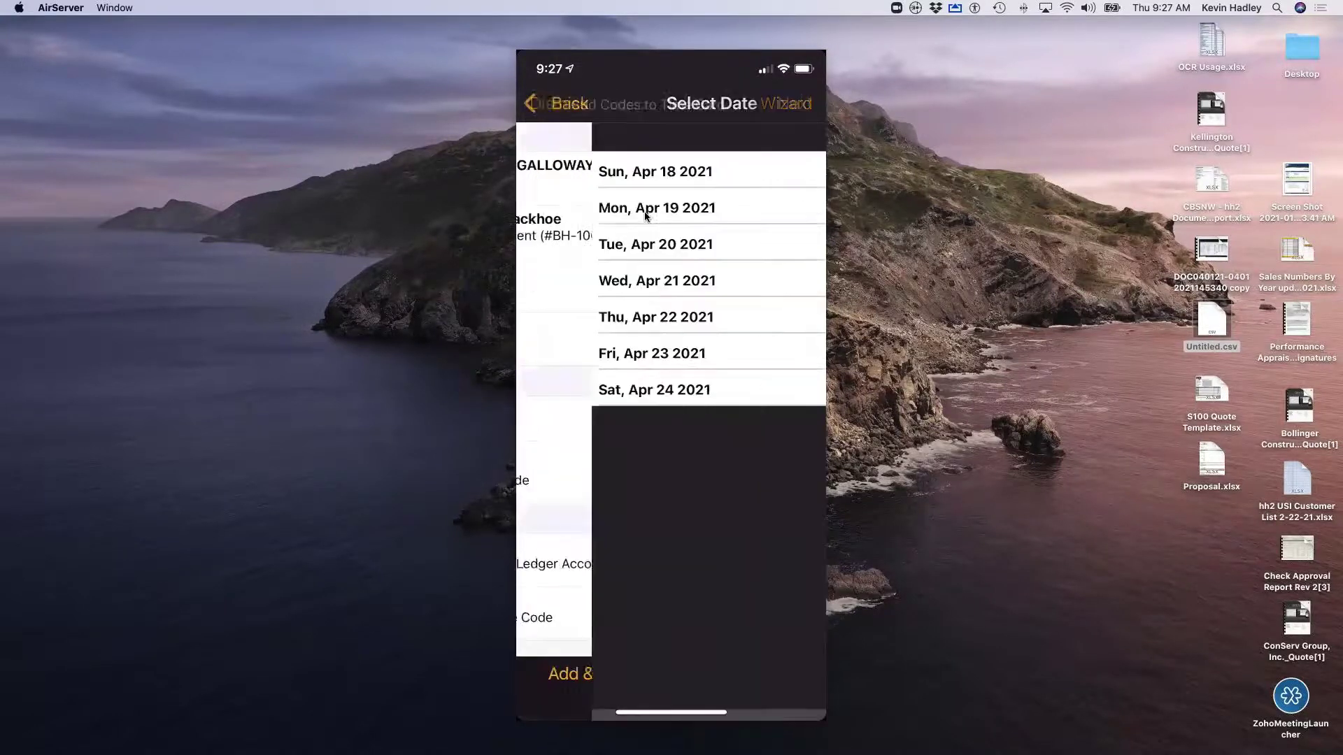
pyautogui.click(644, 211)
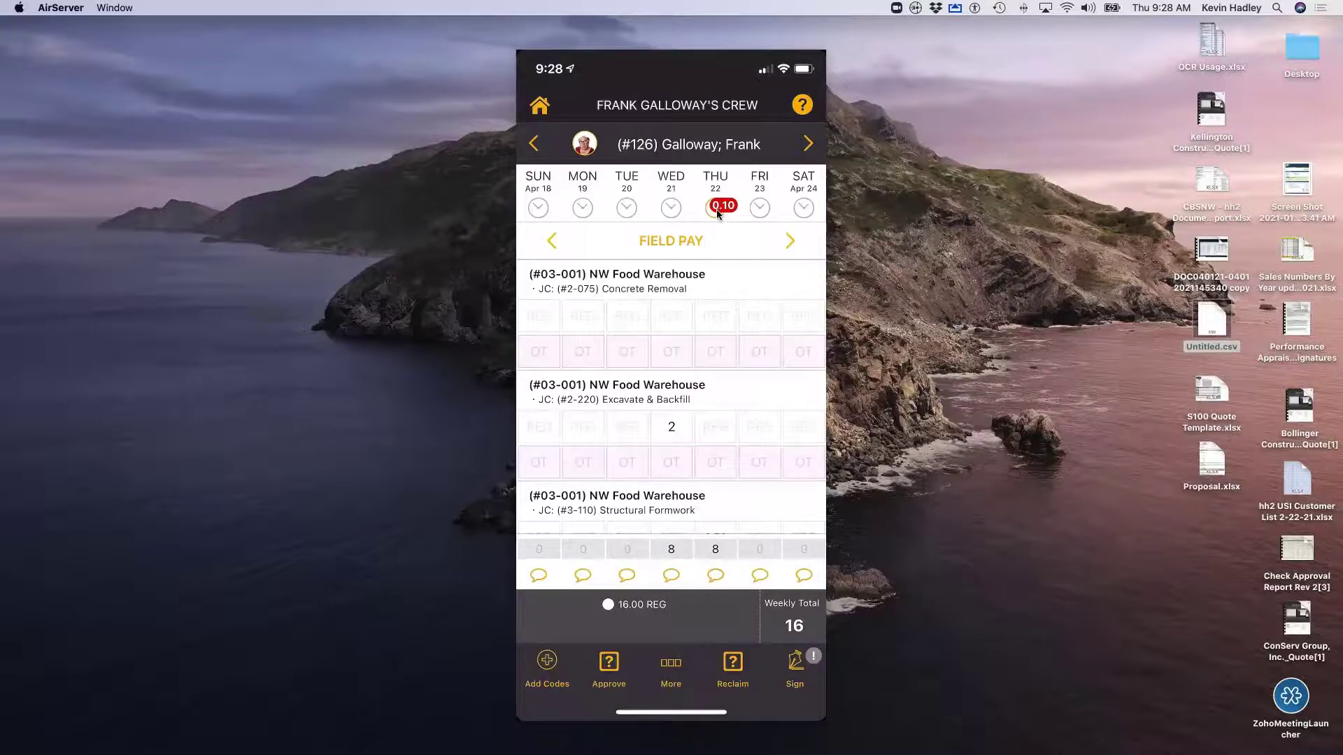
# Enter 4 Monday hours each for Structural Formwork and Wood Framing
pyautogui.scroll(-5, 744, 298)
pyautogui.scroll(3, 714, 280)
pyautogui.scroll(-2, 721, 312)
pyautogui.scroll(2, 721, 279)
pyautogui.scroll(1, 671, 392)
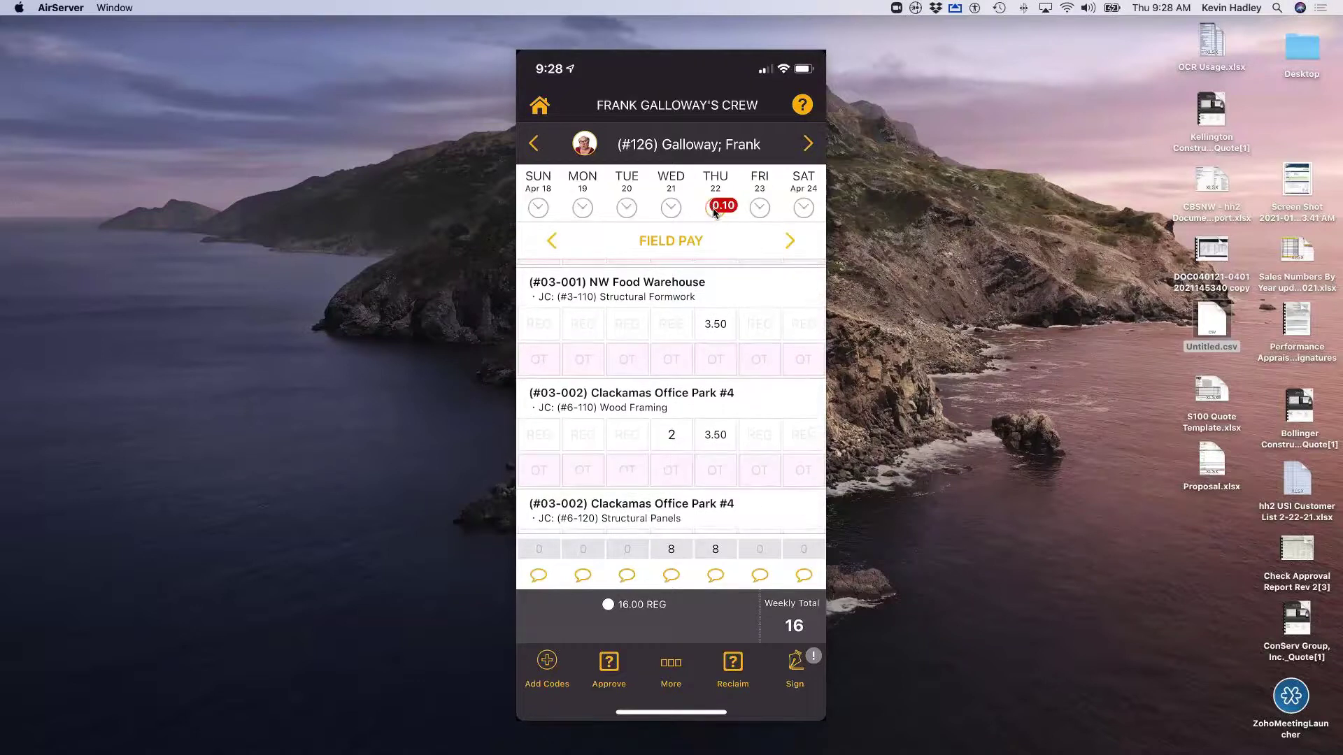
pyautogui.scroll(1, 727, 238)
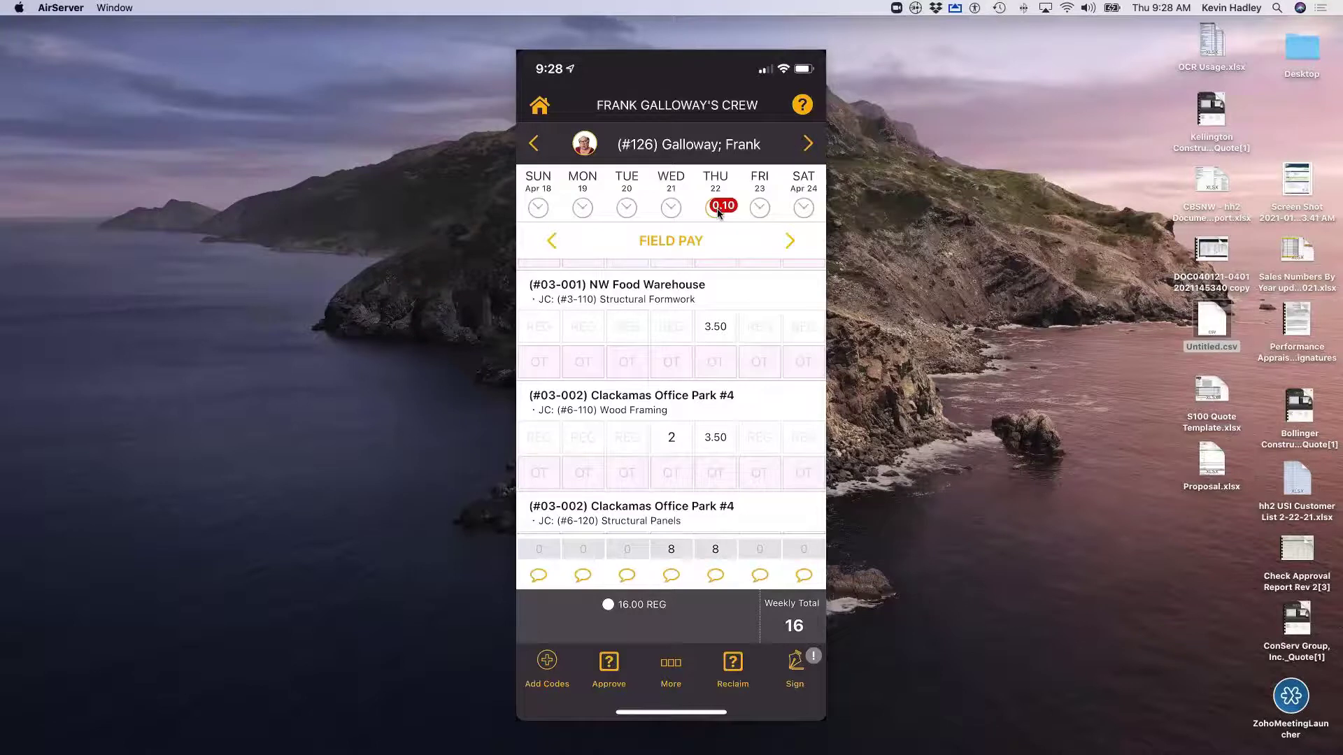
pyautogui.scroll(1, 671, 392)
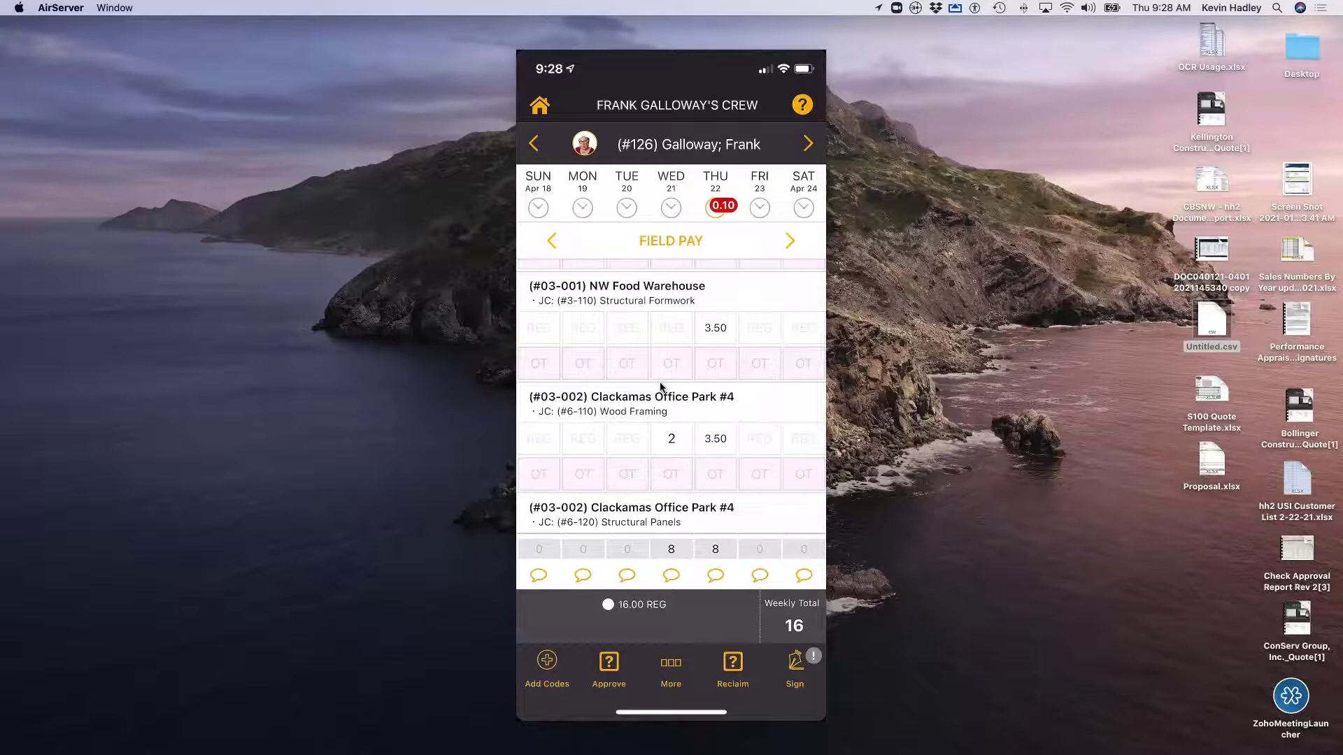
pyautogui.click(583, 328)
pyautogui.write('4')
pyautogui.click(582, 438)
pyautogui.write('4')
# Enter 8 Wood Framing hours for Tuesday and Friday, finish the week, and return home
pyautogui.click(627, 439)
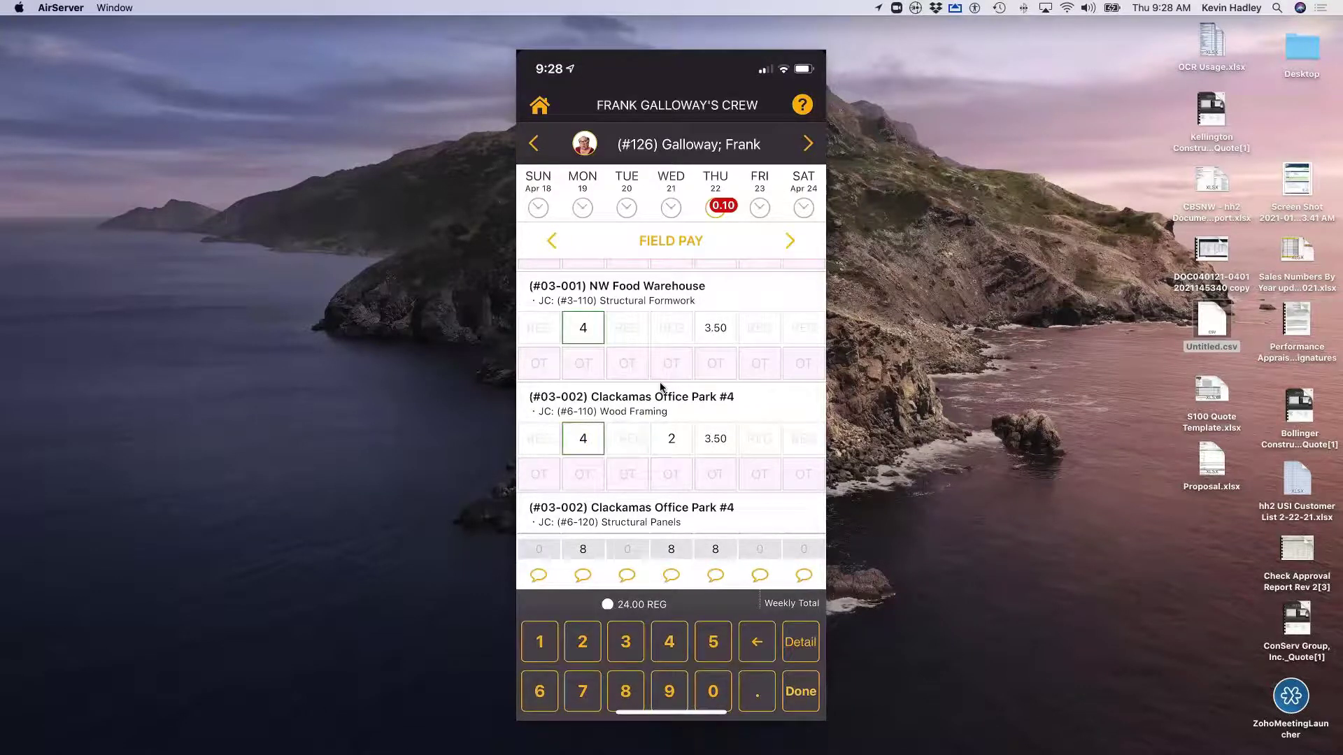
pyautogui.write('8')
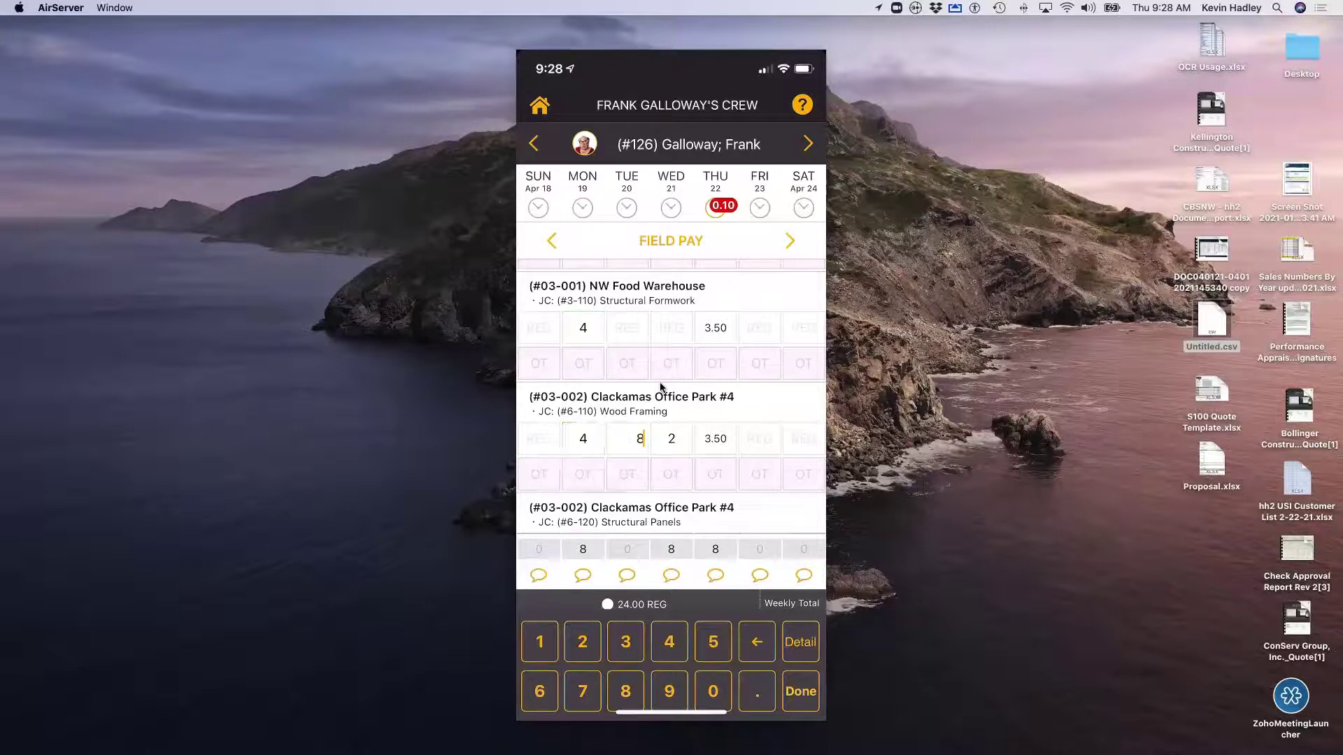
pyautogui.write('8')
pyautogui.press('Return')
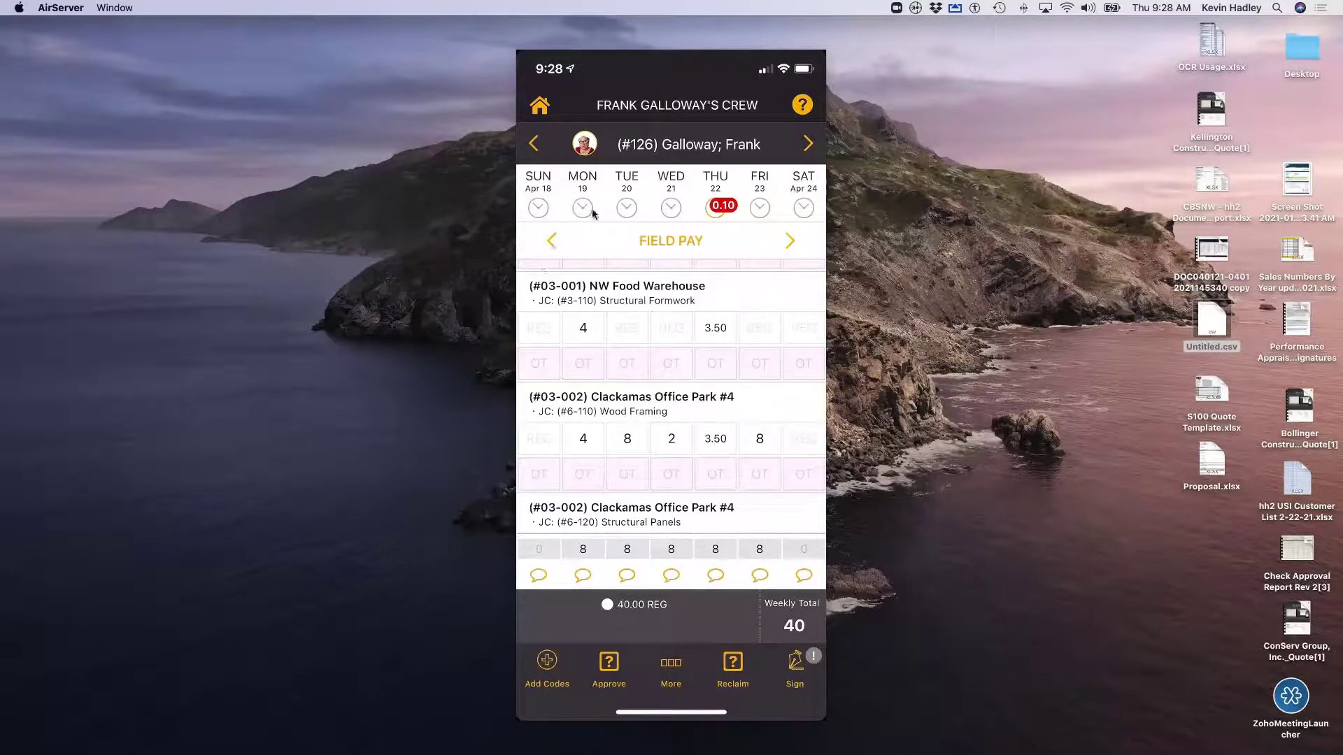
pyautogui.click(540, 105)
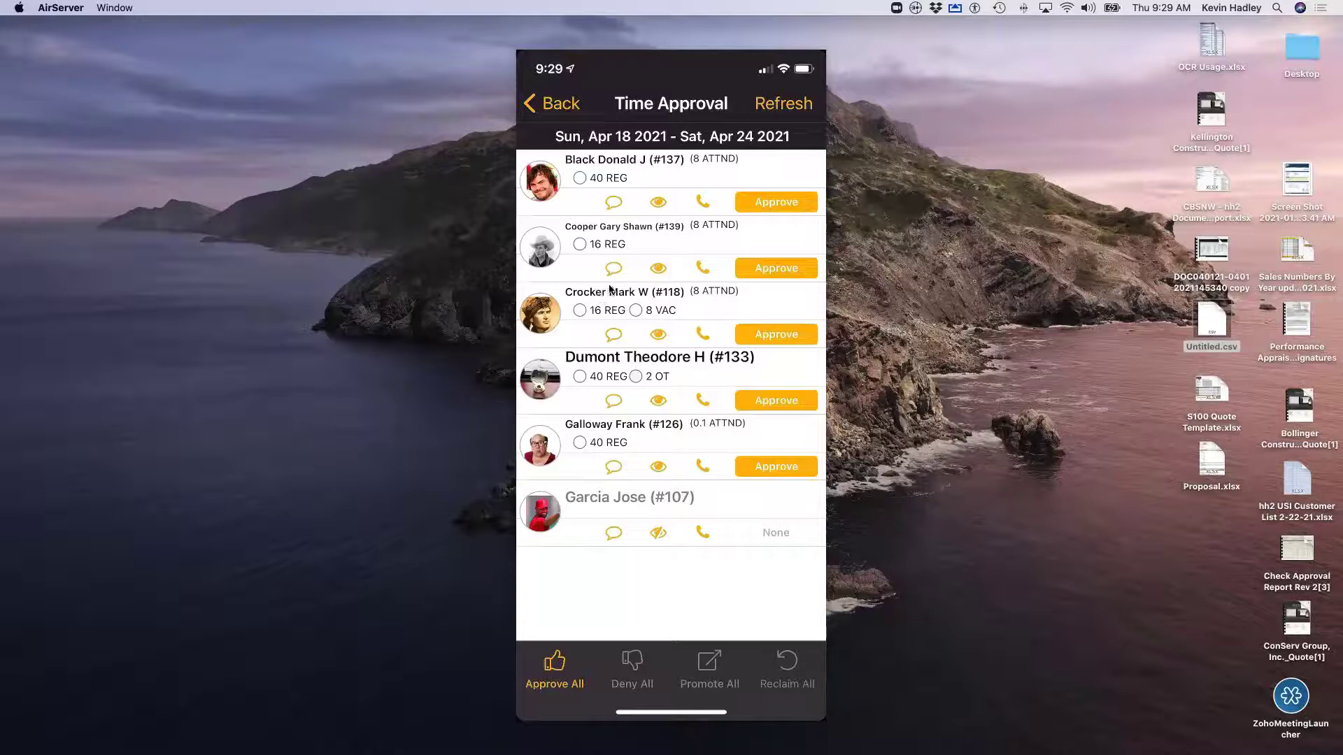
# Enter the last crew member's time and approve all six employees' Apr 18–24 hours
pyautogui.click(636, 496)
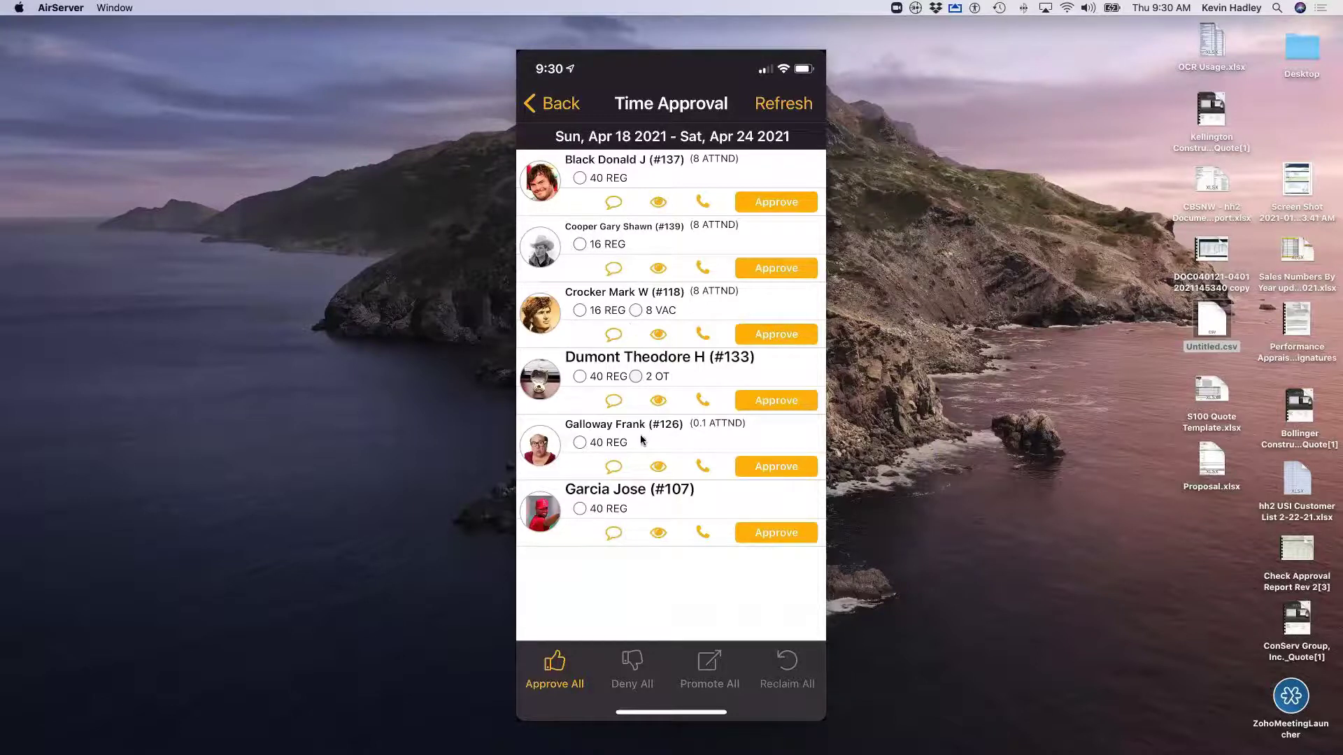
pyautogui.click(572, 677)
pyautogui.press('Return')
pyautogui.press('Return')
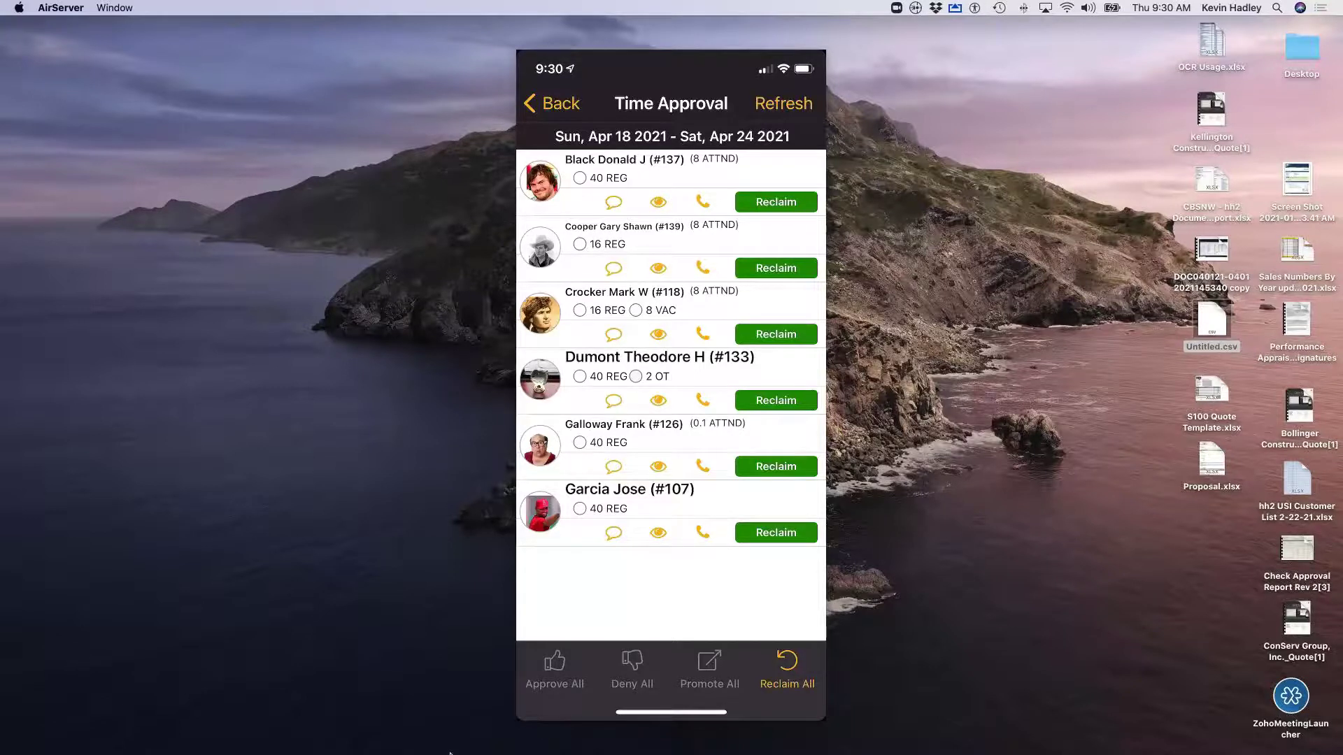
# Exit Remote Payroll to the phone's Business folder and return focus to the desktop
pyautogui.moveTo(456, 754)
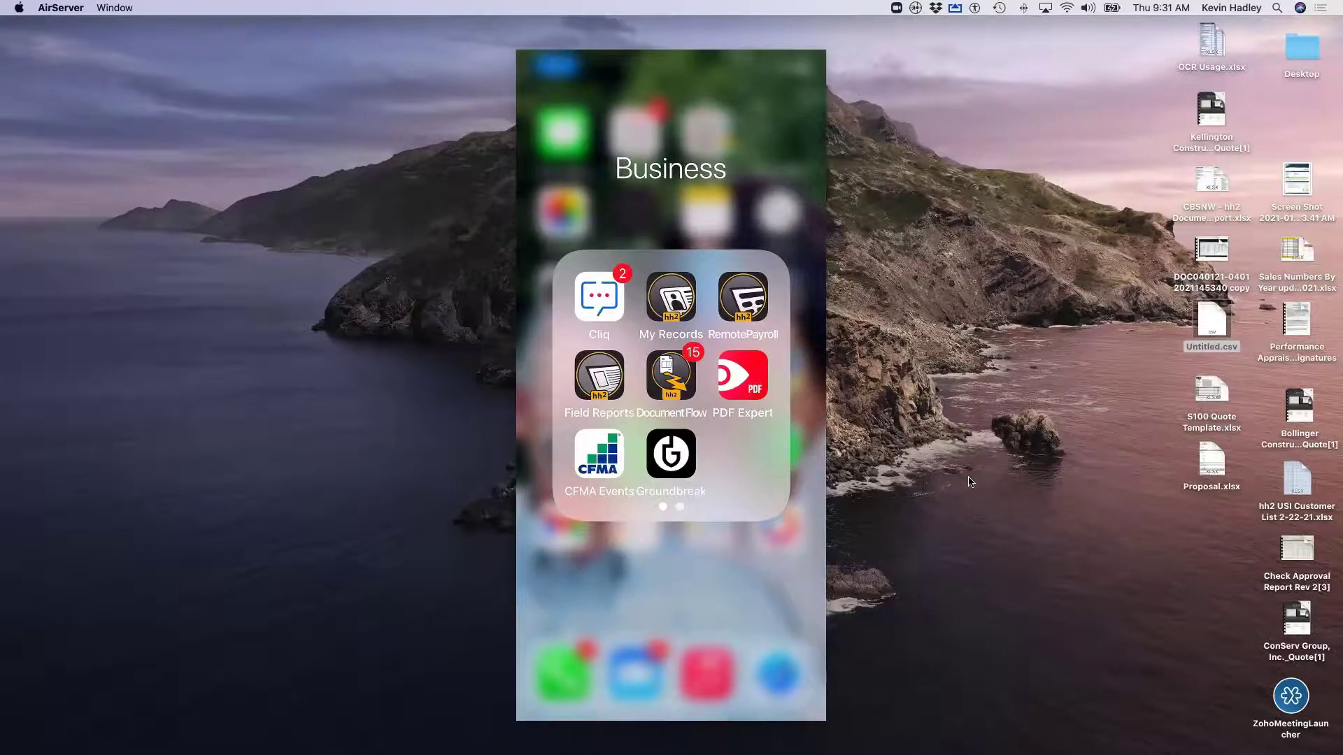
pyautogui.click(998, 601)
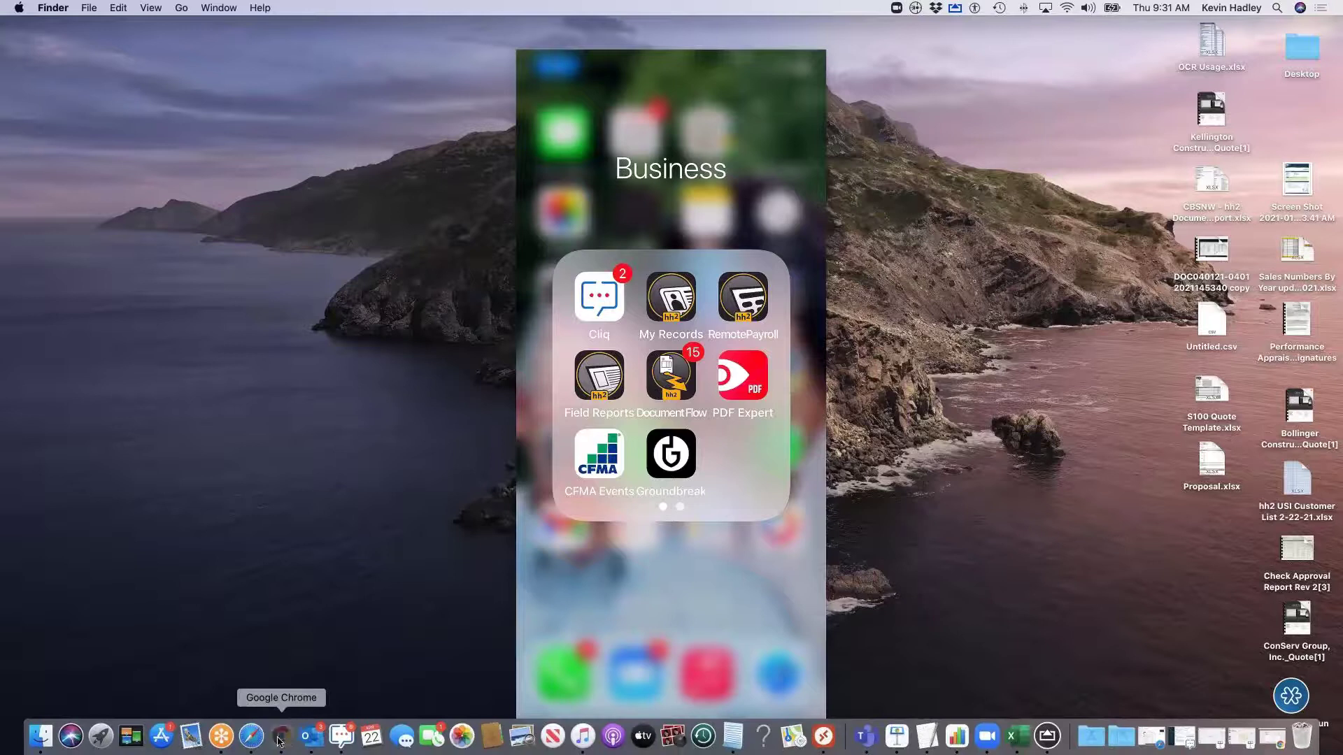
# Log out of hh2 Cloud Services in Chrome and sign in with another saved user login
pyautogui.click(280, 735)
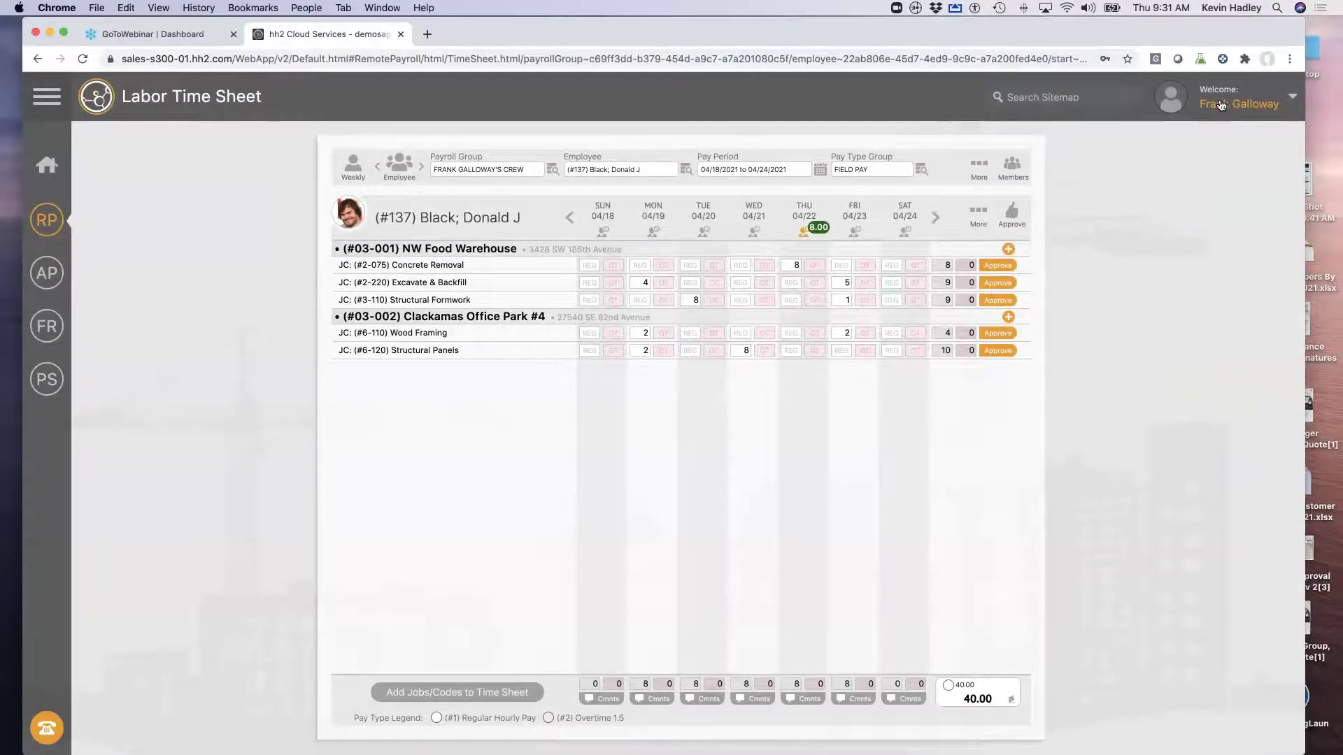
pyautogui.click(1221, 105)
pyautogui.click(1164, 230)
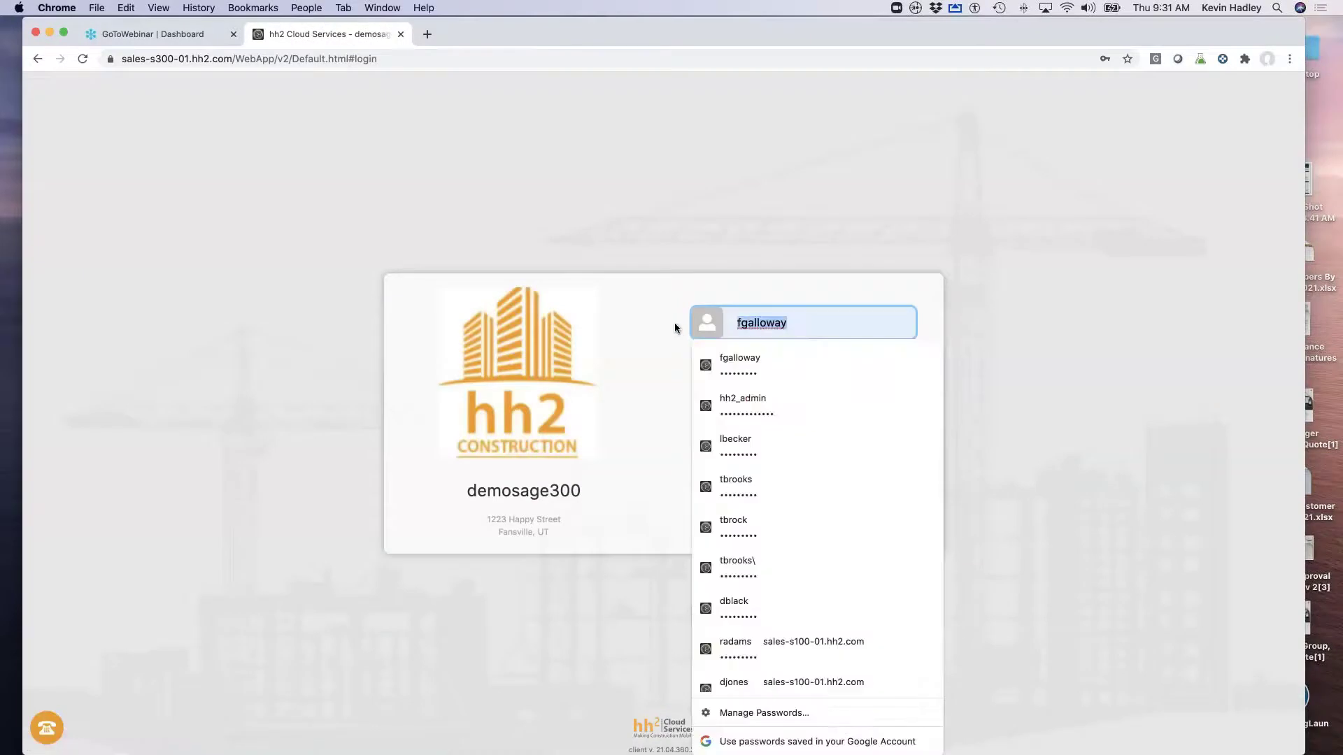
pyautogui.write('tb')
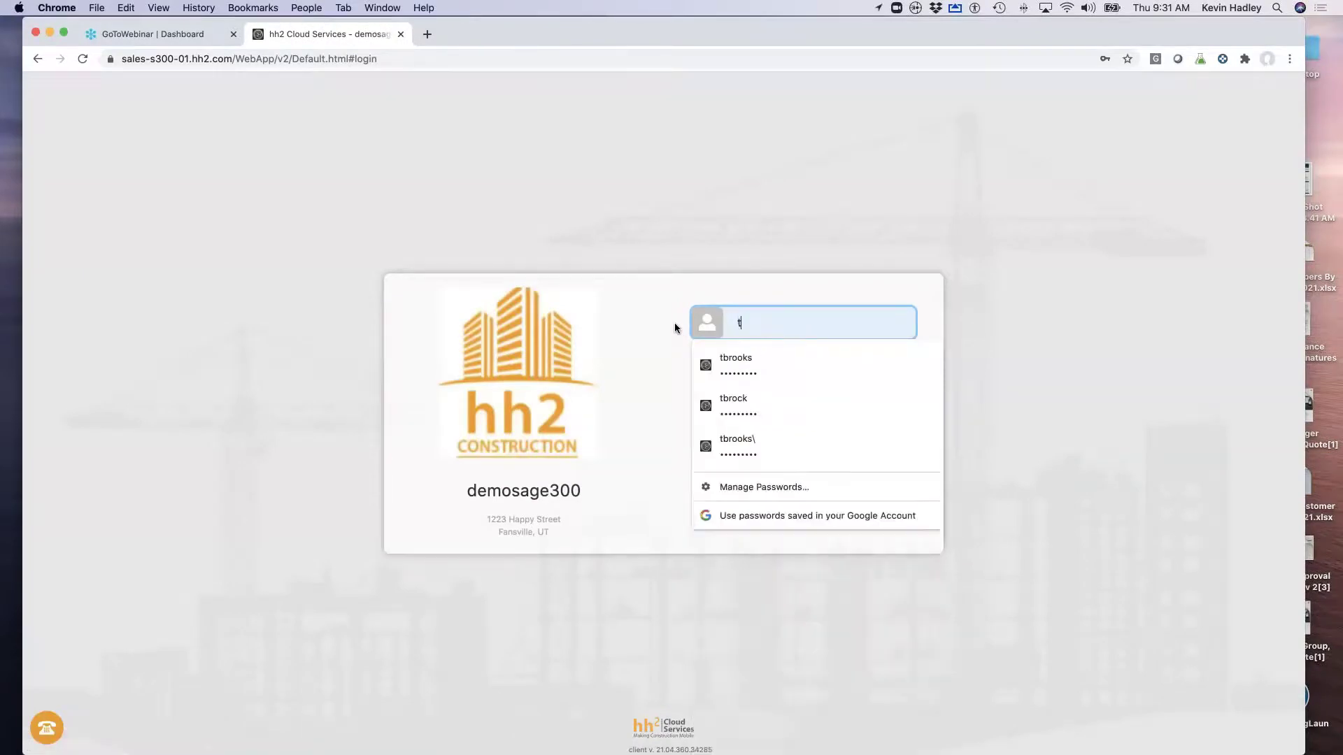
pyautogui.click(730, 360)
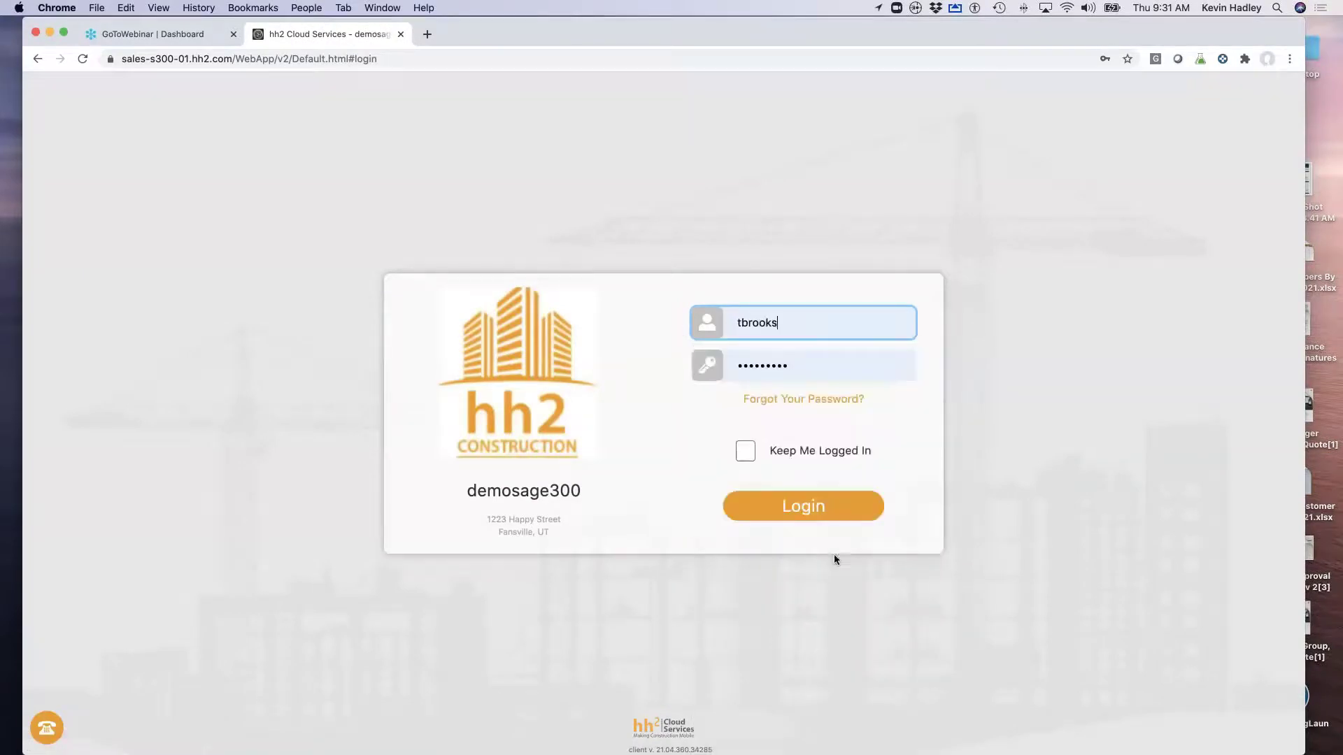
pyautogui.click(786, 508)
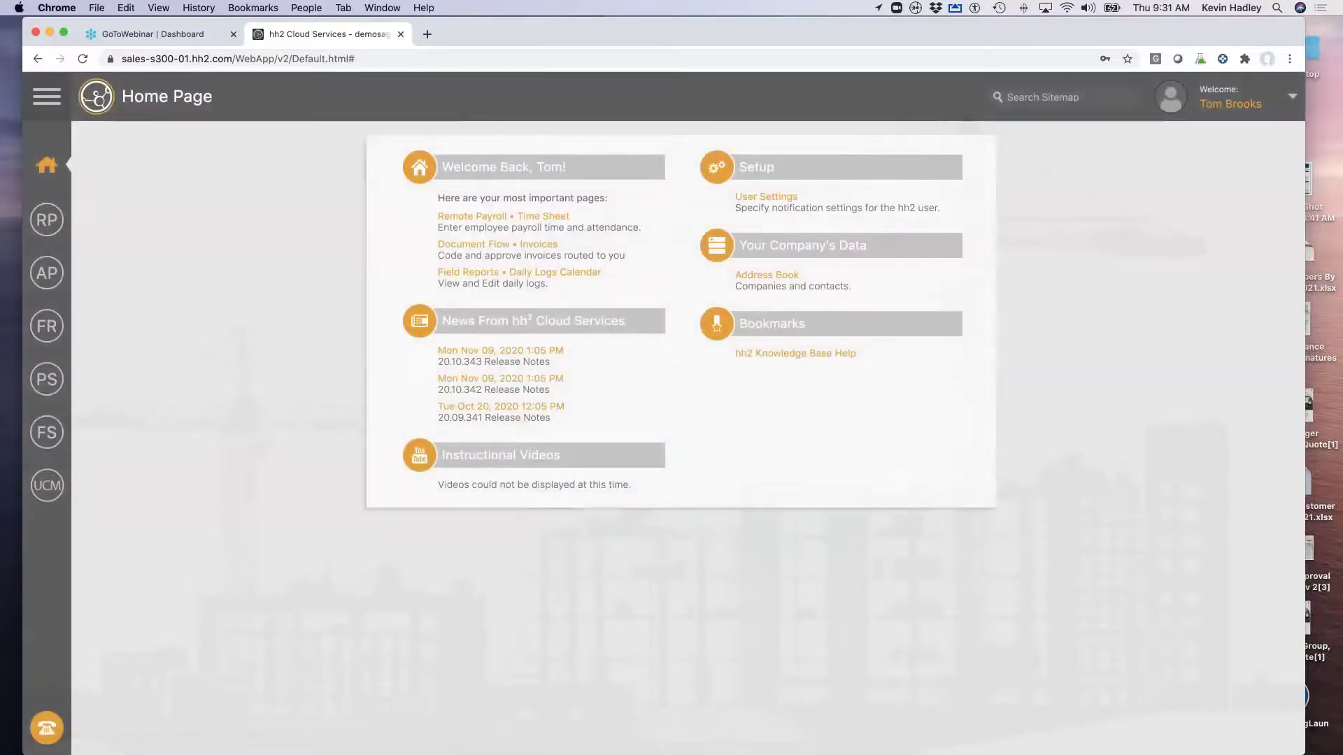
# Run the Labor Detail report filtered to job #03-002 Clackamas Office Park #4
pyautogui.click(46, 221)
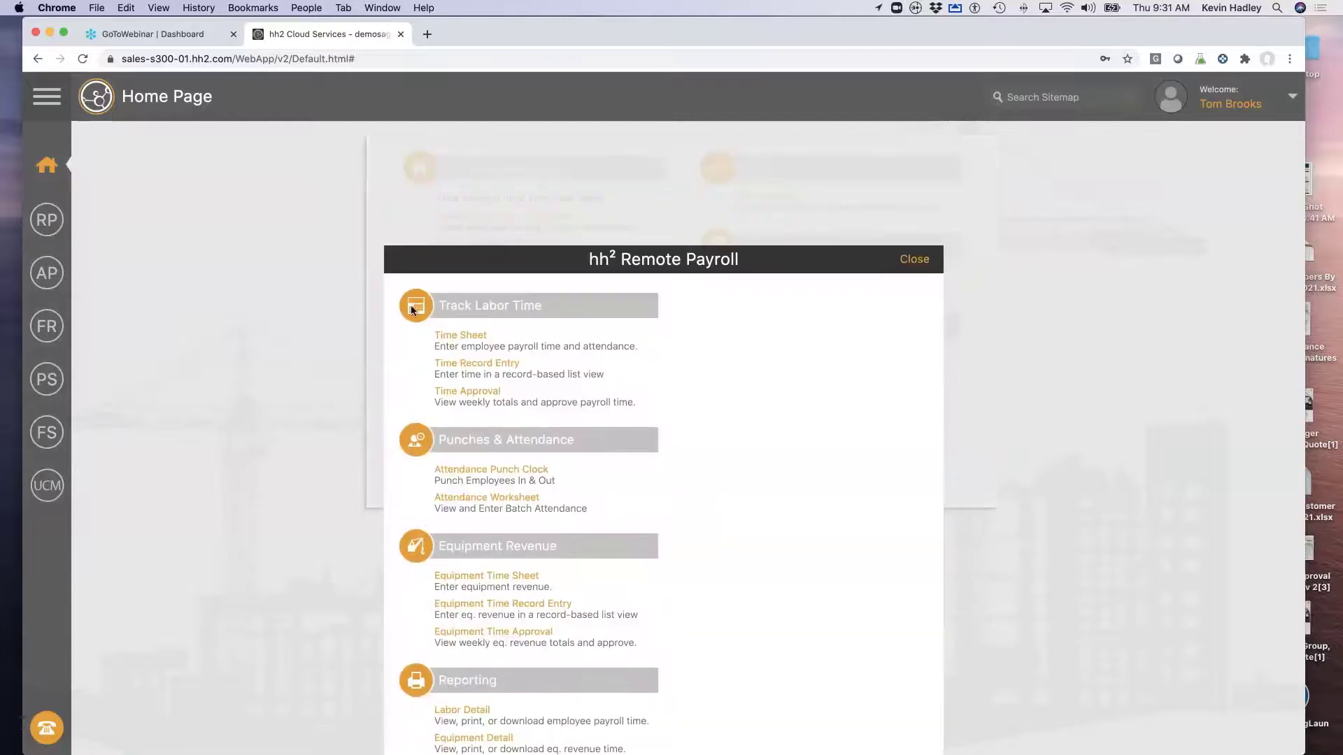
pyautogui.scroll(-5, 413, 310)
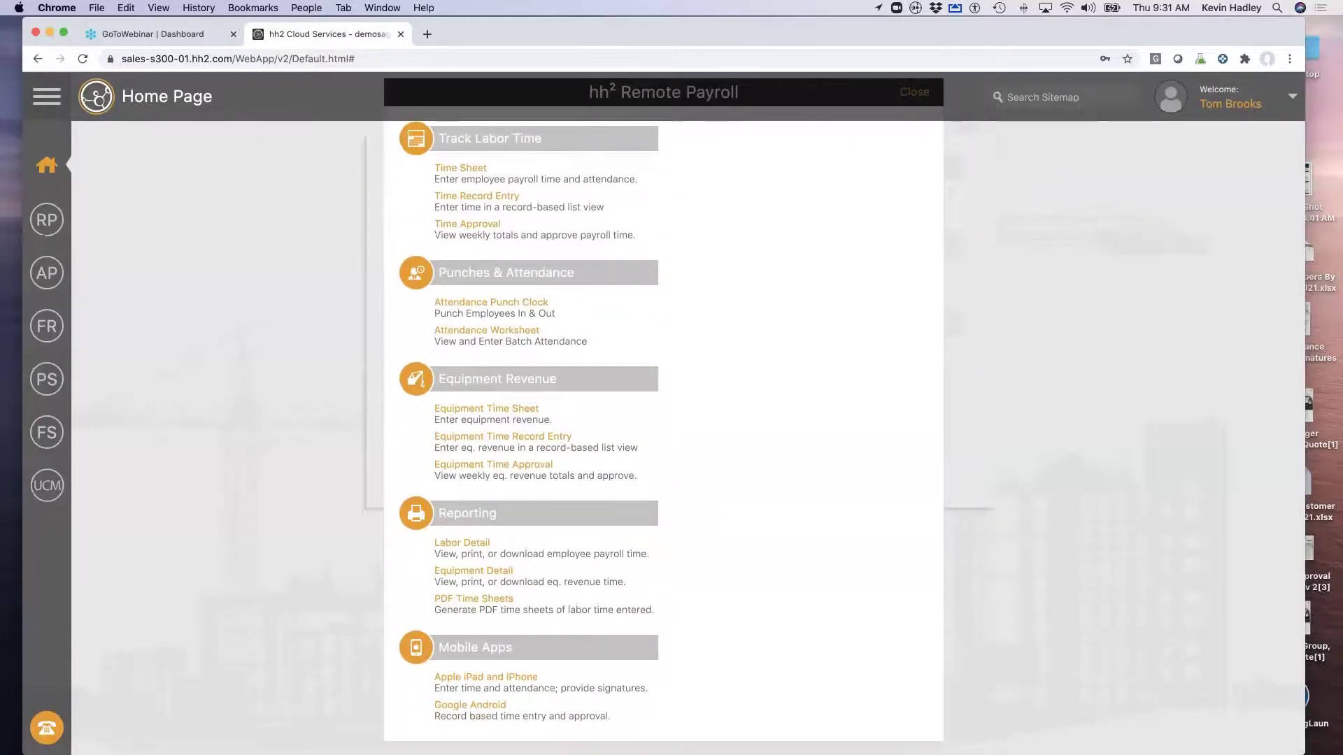
pyautogui.click(448, 545)
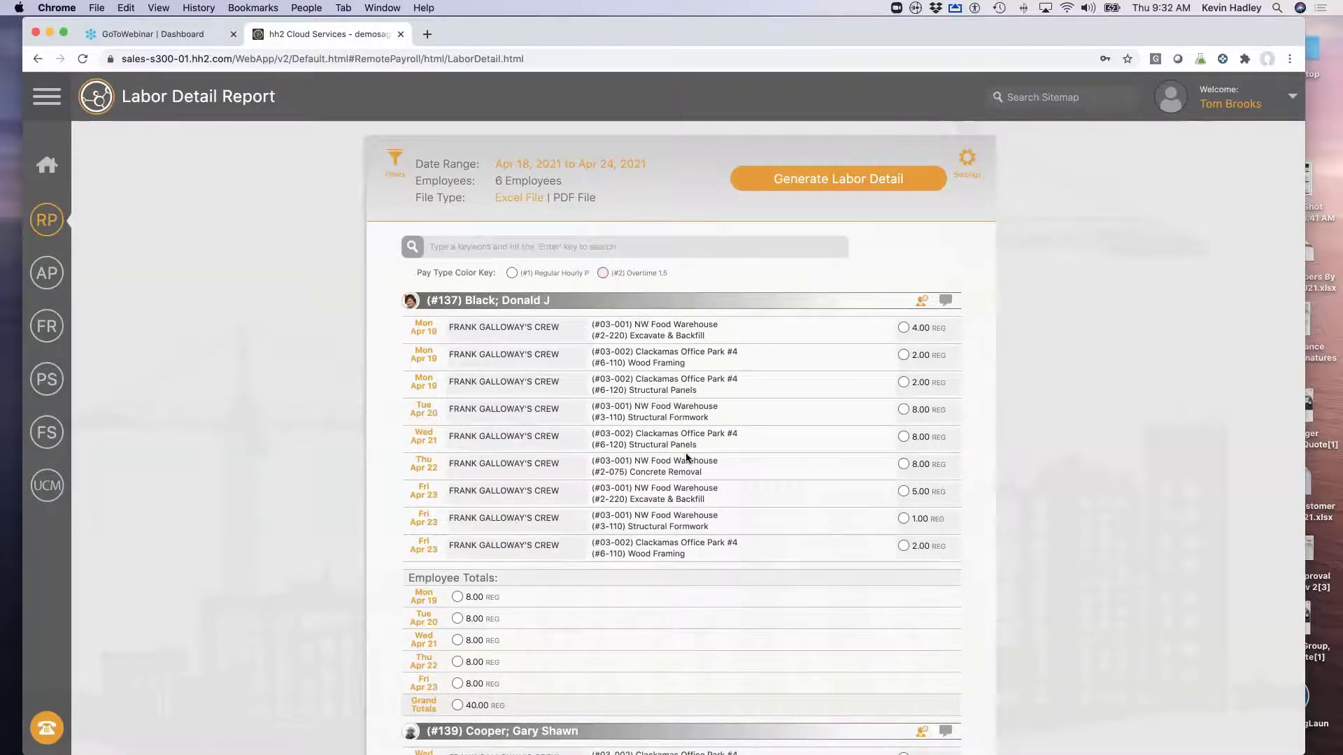
pyautogui.click(395, 160)
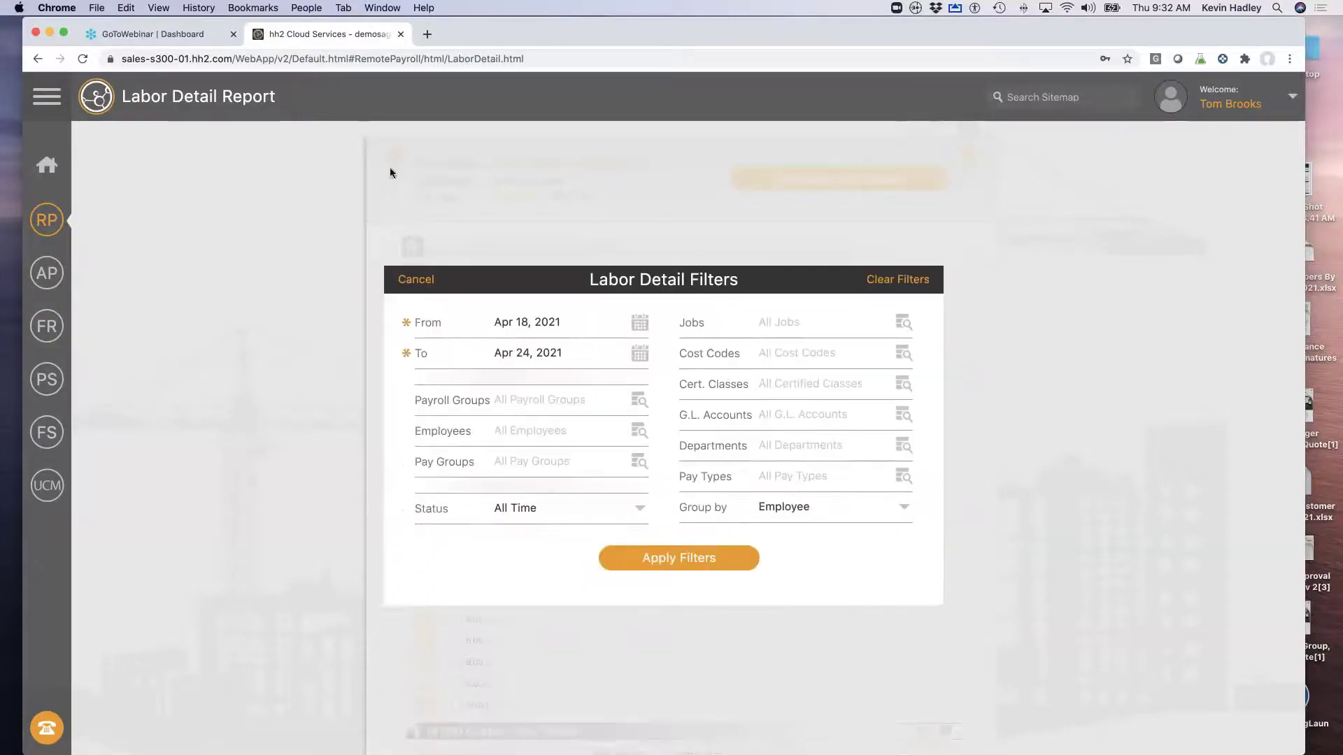
pyautogui.click(784, 306)
pyautogui.click(651, 372)
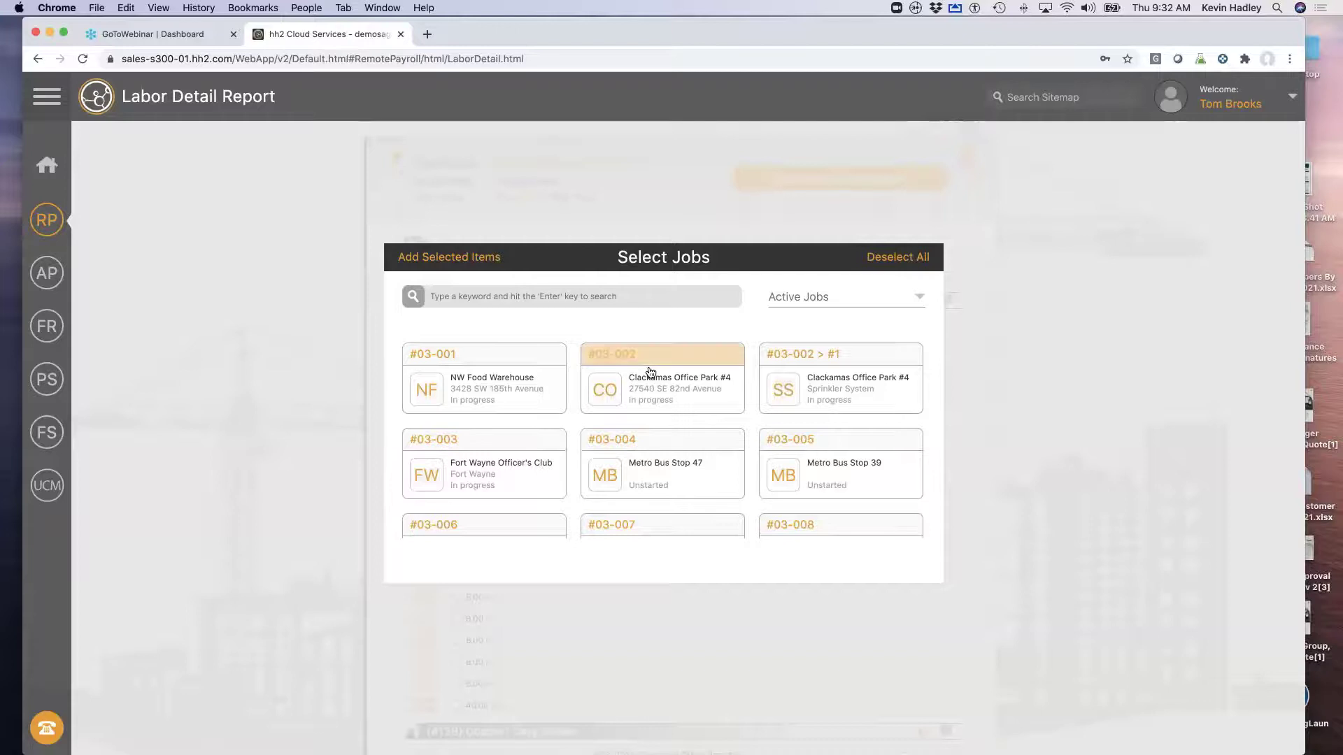
pyautogui.click(463, 262)
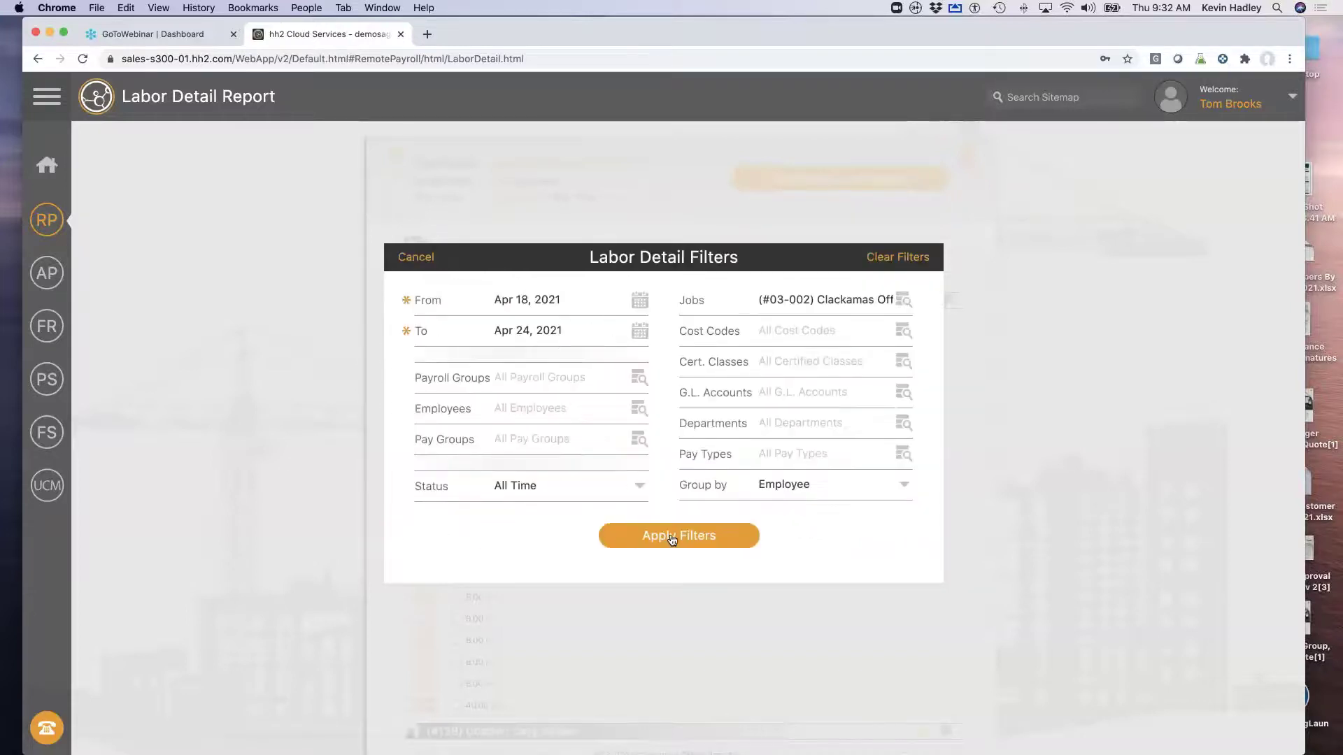
pyautogui.click(672, 536)
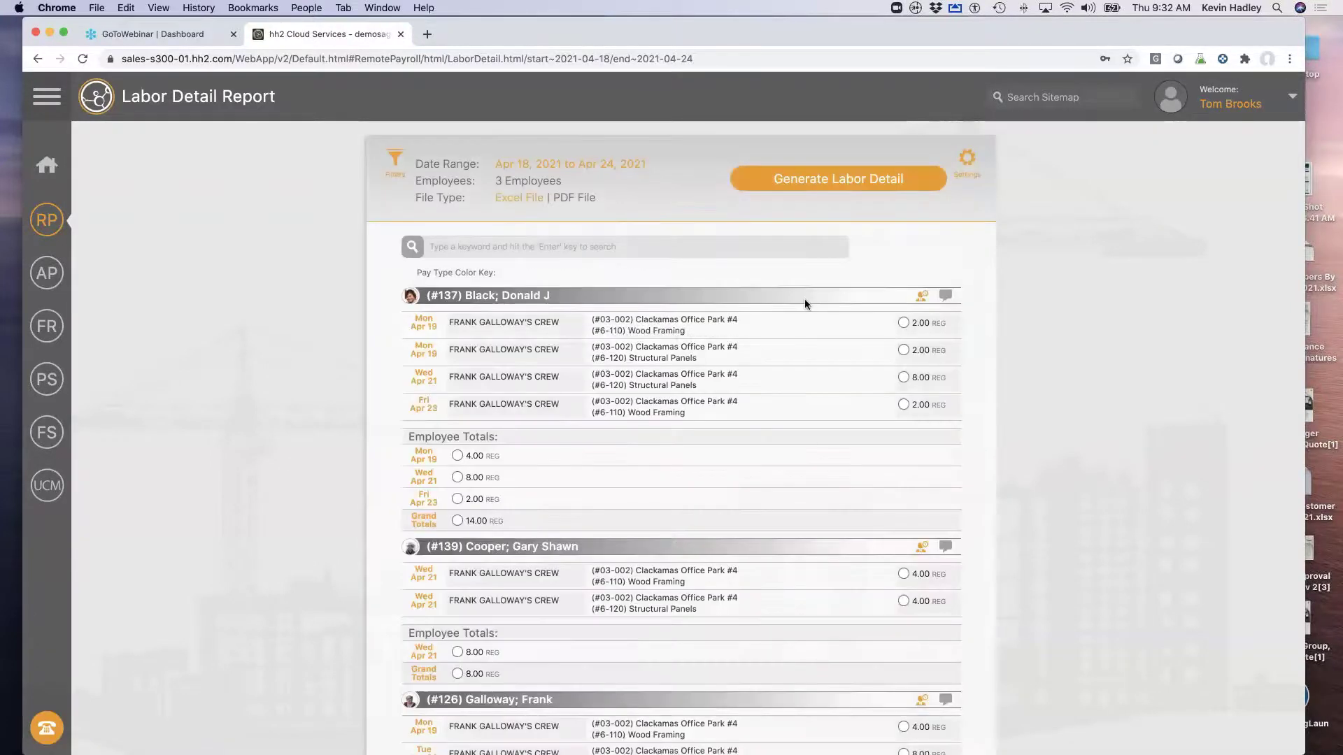
pyautogui.scroll(-1, 768, 451)
pyautogui.scroll(-4, 767, 452)
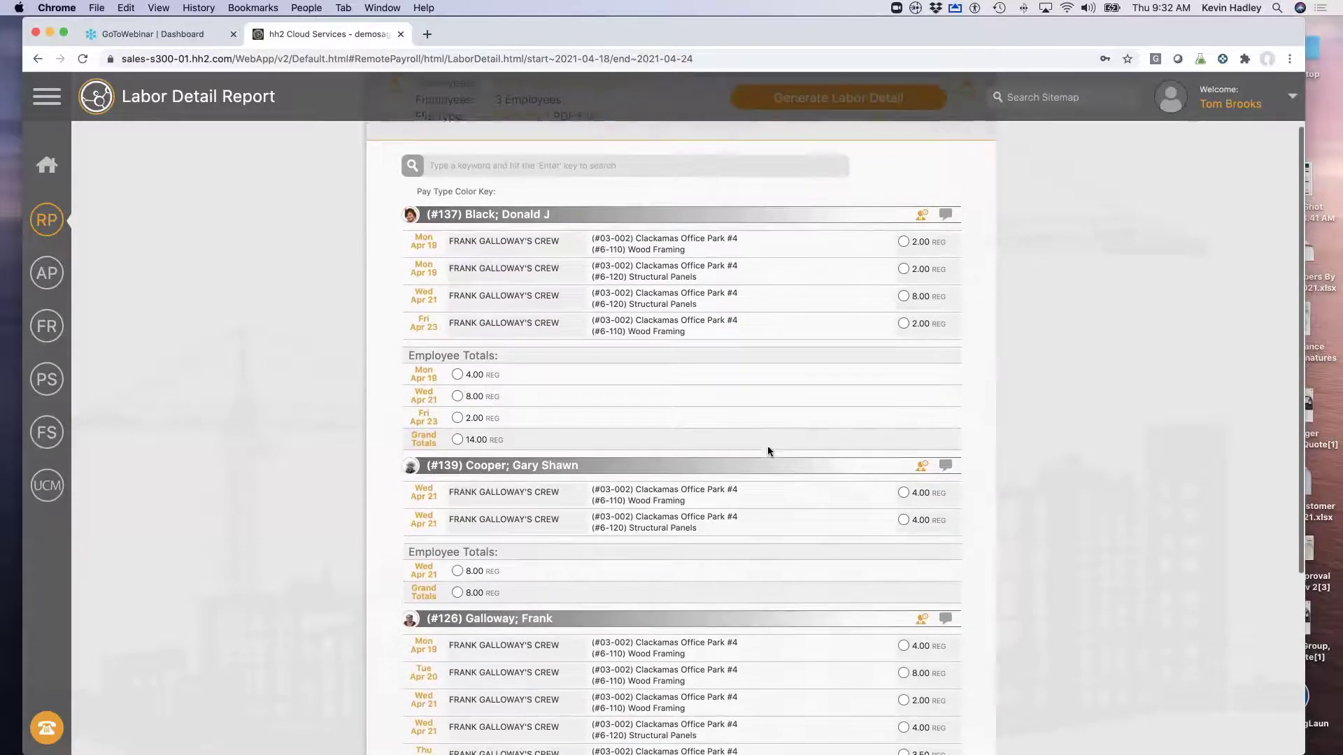
pyautogui.scroll(-5, 768, 451)
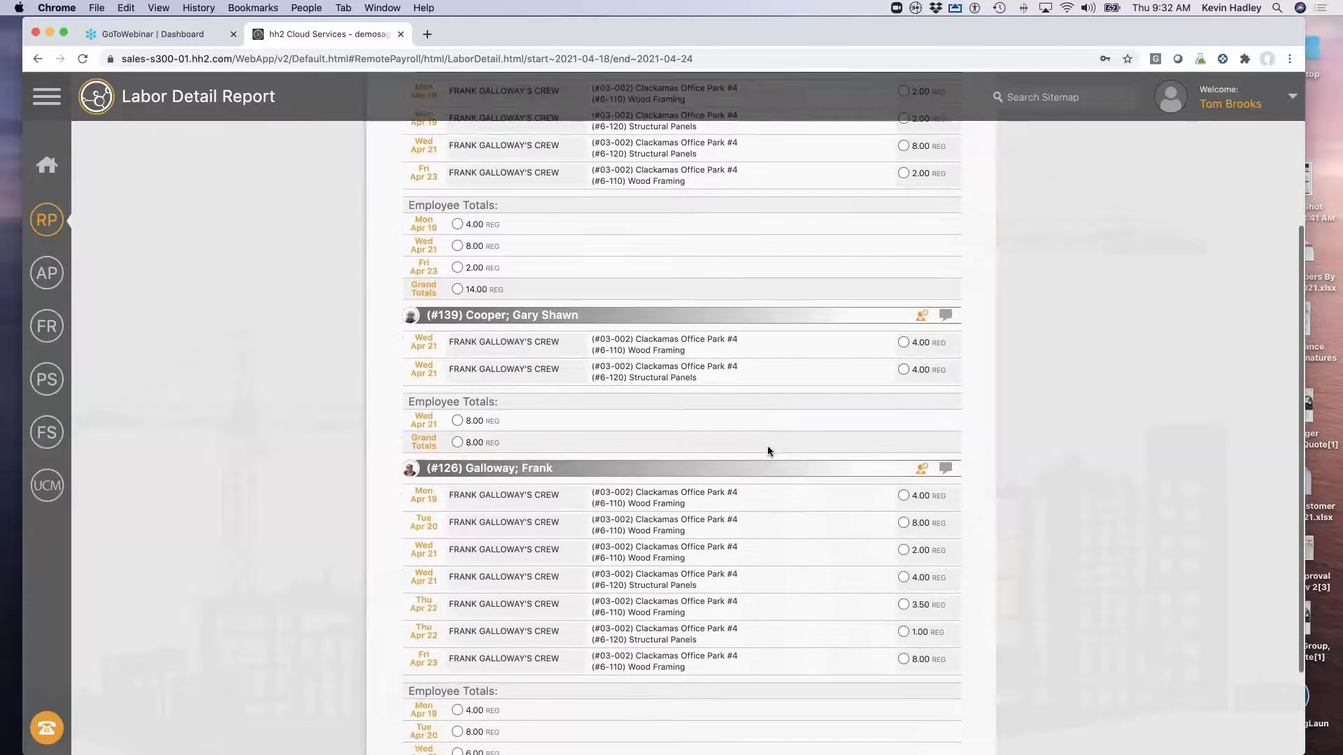
pyautogui.scroll(10, 767, 451)
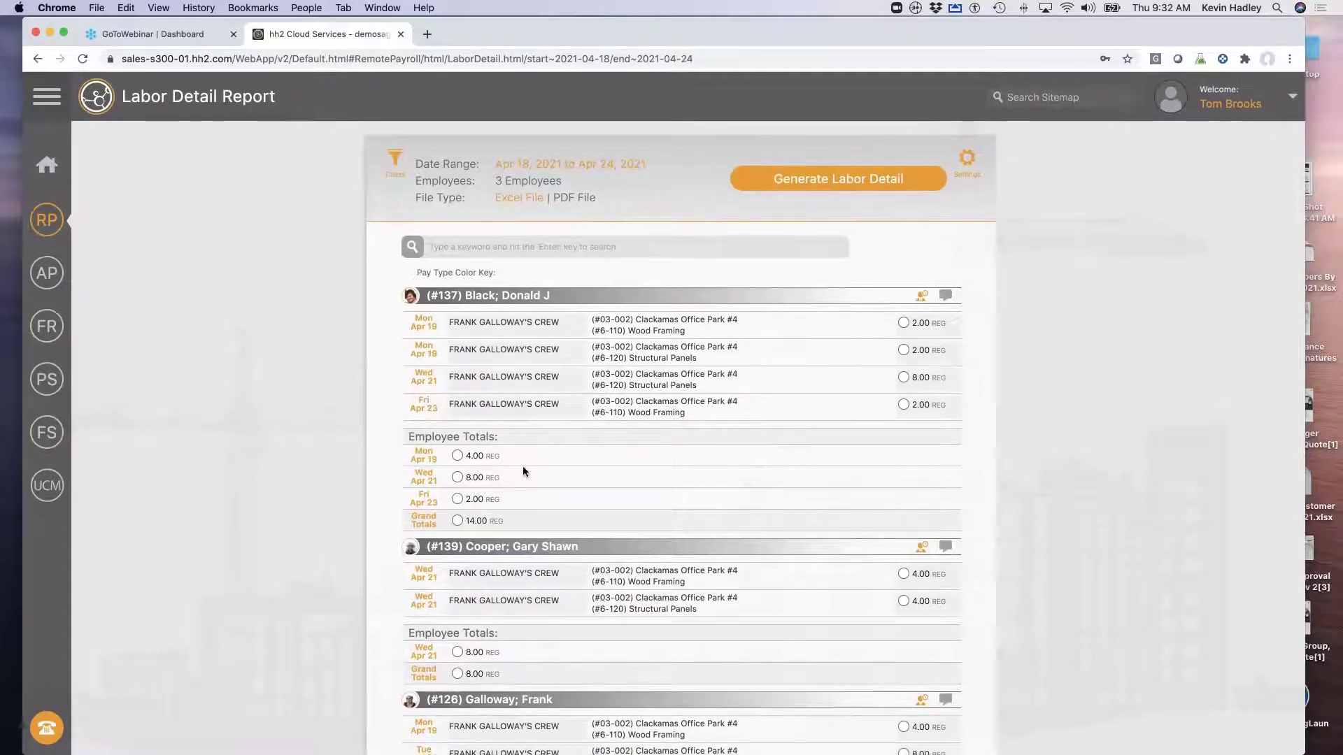
pyautogui.scroll(-1, 677, 504)
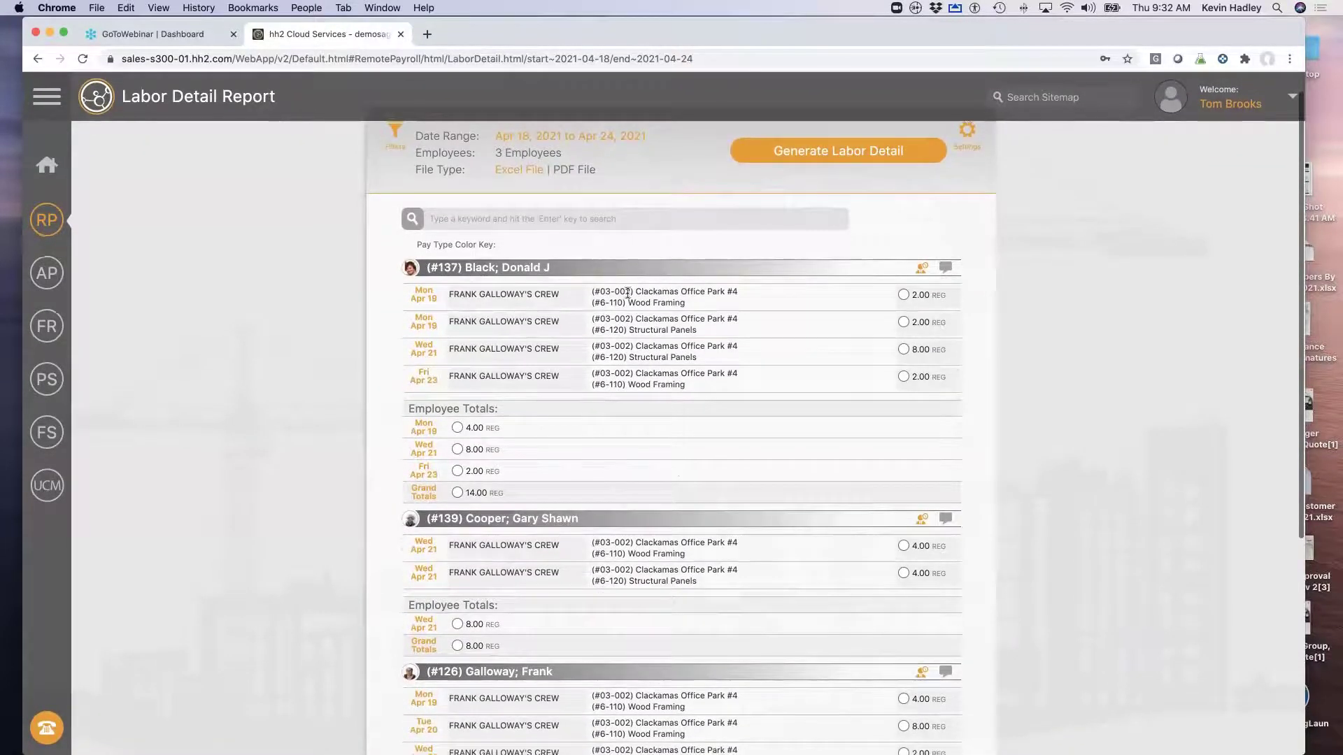
pyautogui.scroll(-7, 713, 419)
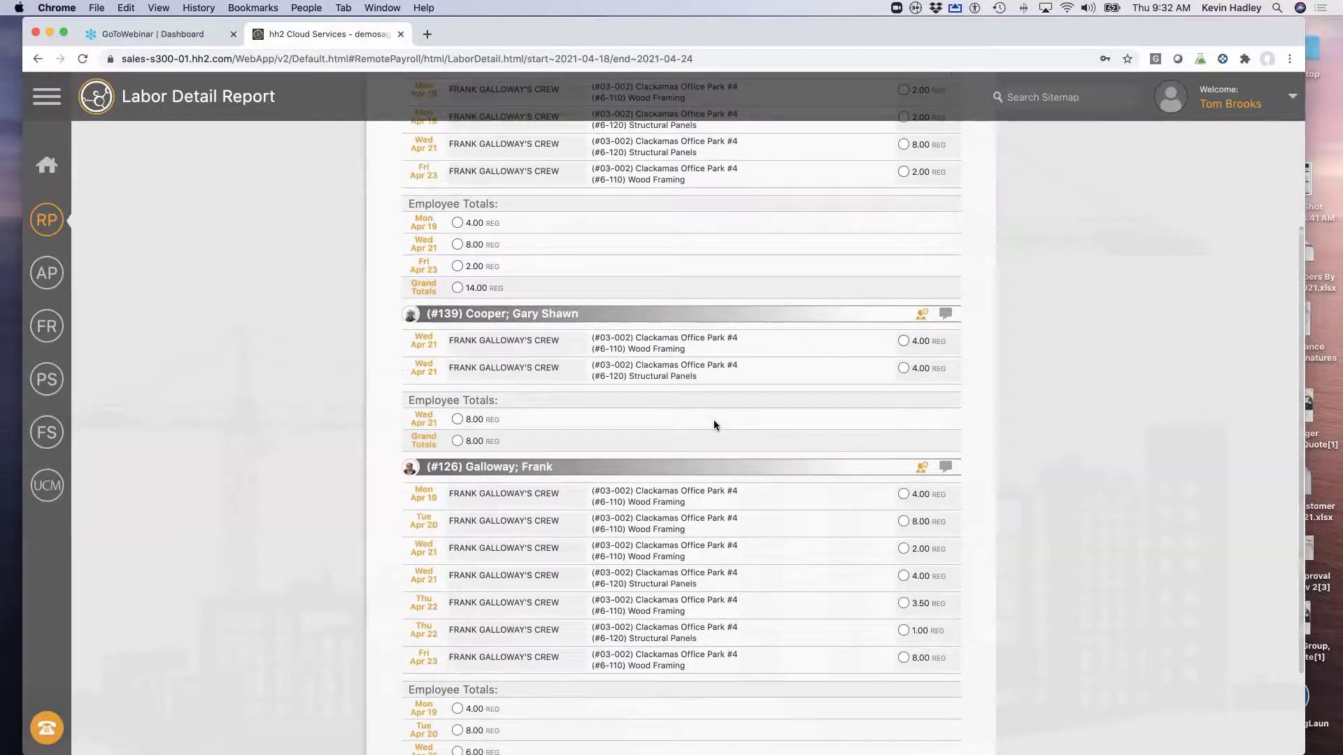
pyautogui.scroll(8, 703, 399)
# Clear the job filter and rerun the Labor Detail report for all jobs, Apr 18–24 2021
pyautogui.click(393, 162)
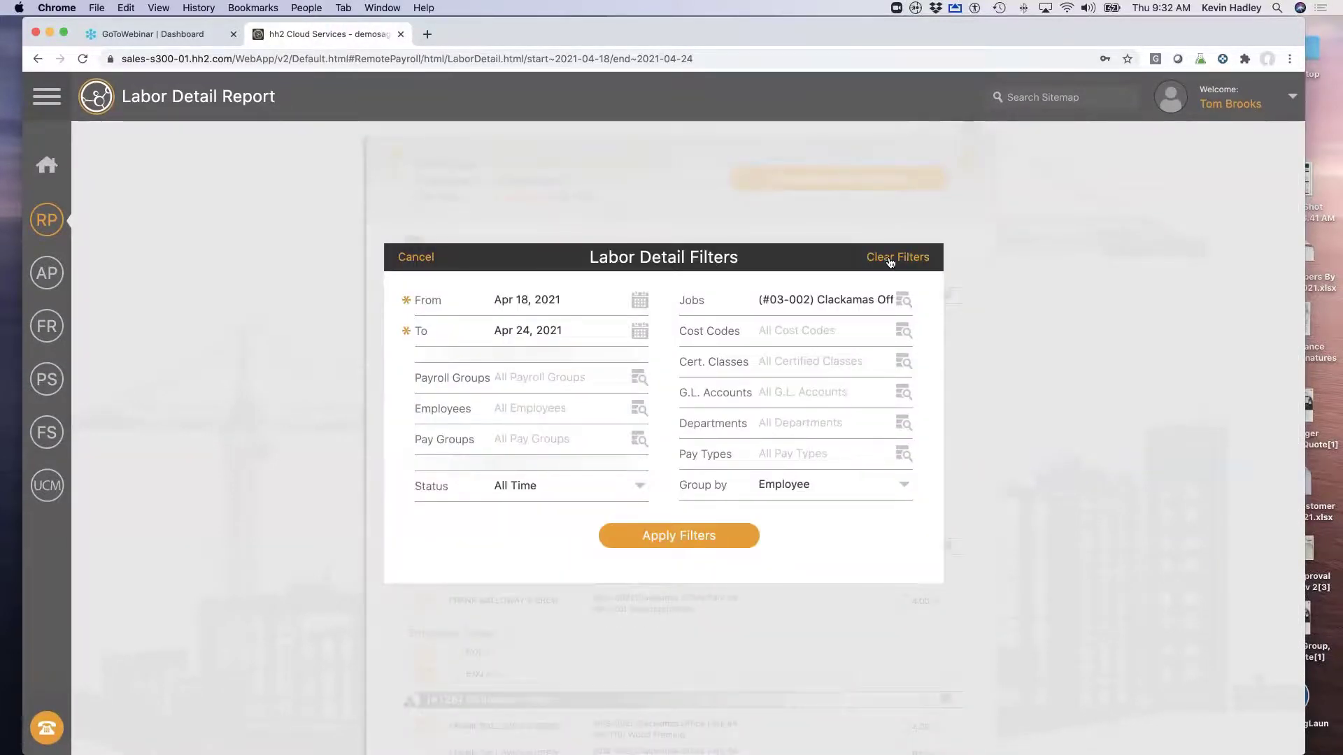
pyautogui.click(889, 261)
pyautogui.click(676, 550)
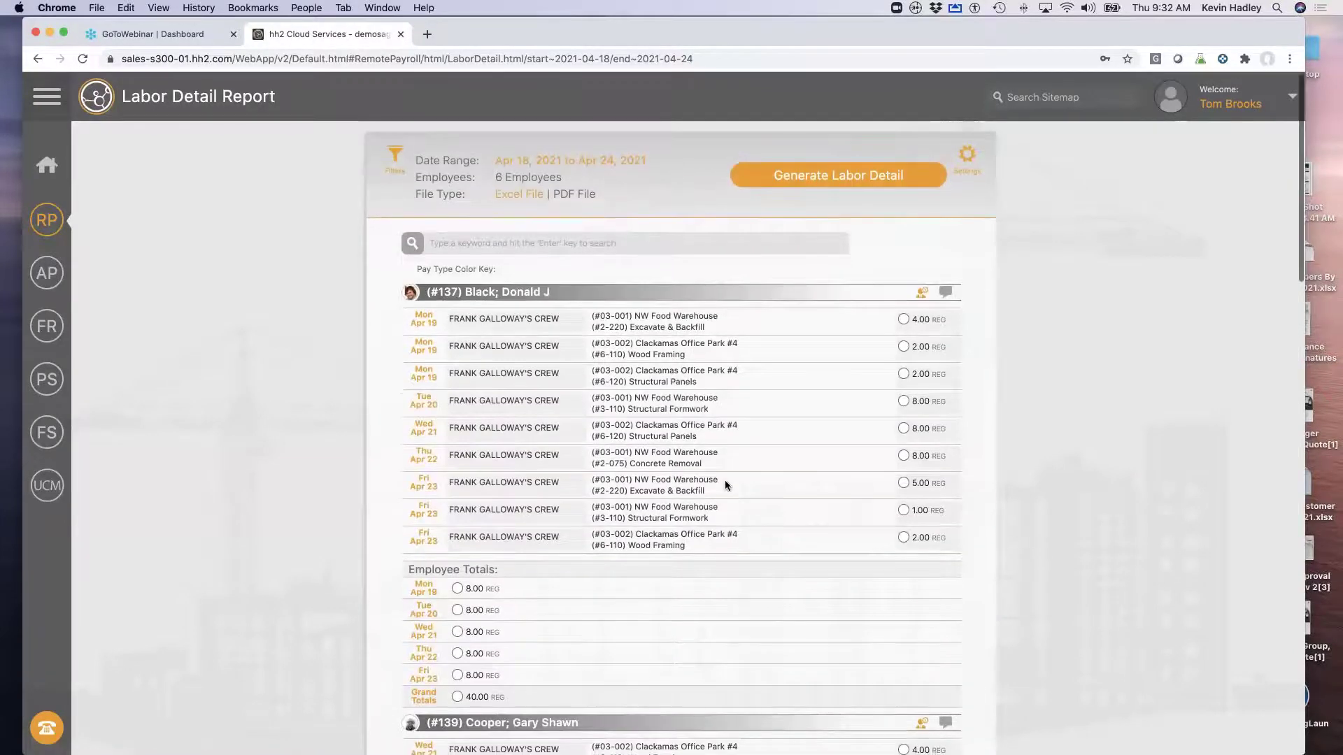
pyautogui.scroll(-2, 724, 481)
pyautogui.scroll(-6, 730, 478)
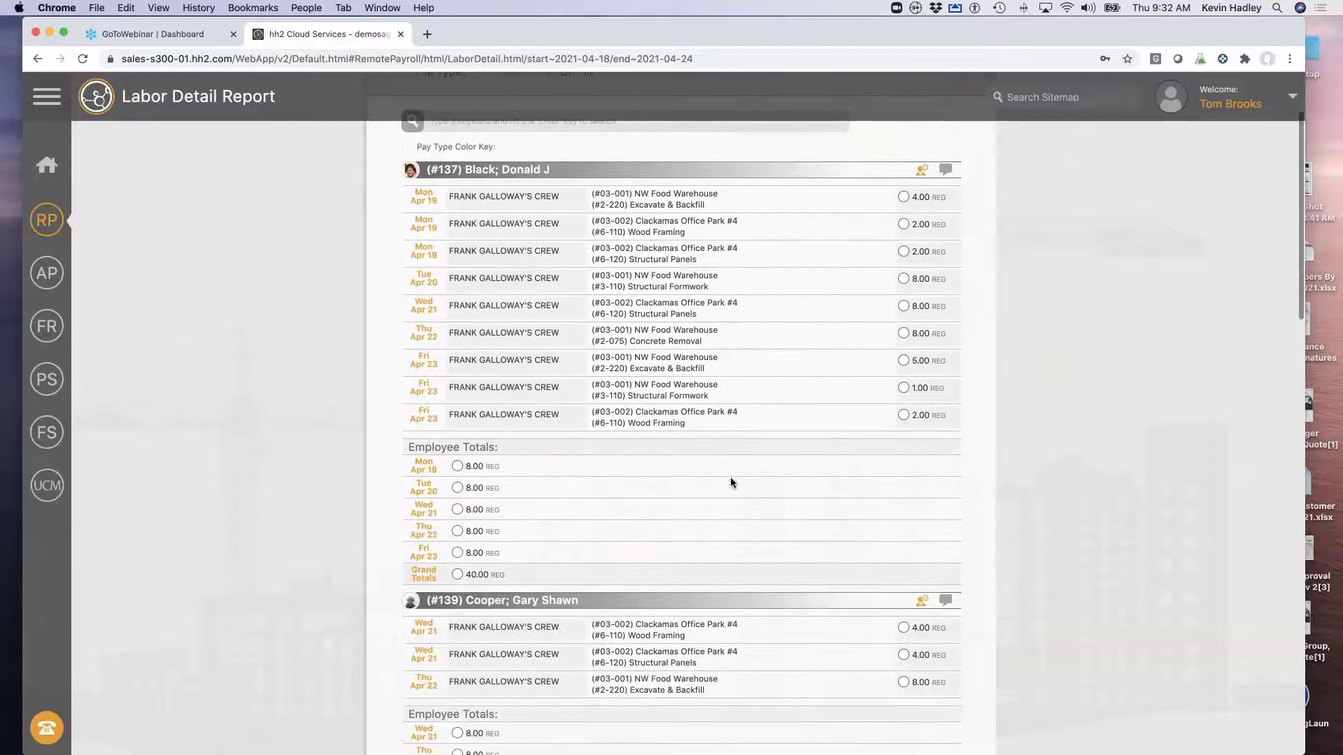
pyautogui.scroll(-7, 731, 479)
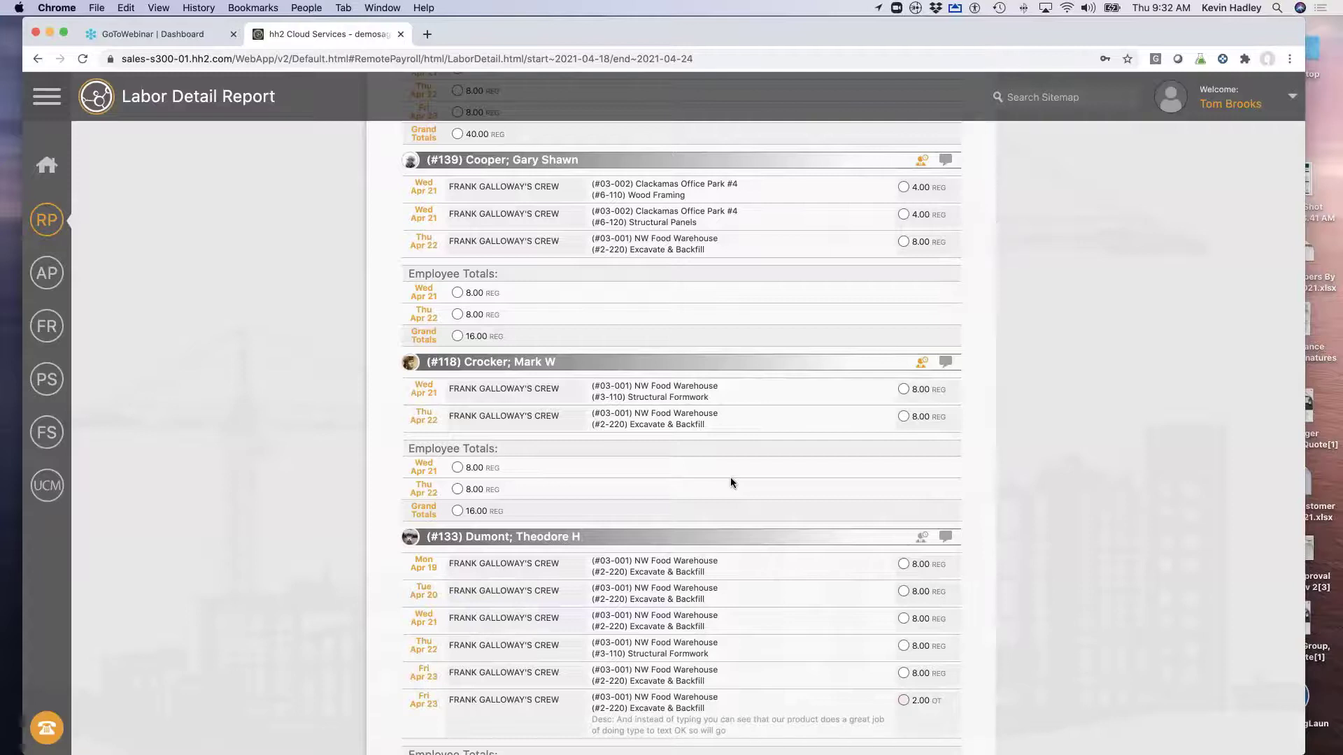
pyautogui.scroll(-10, 730, 483)
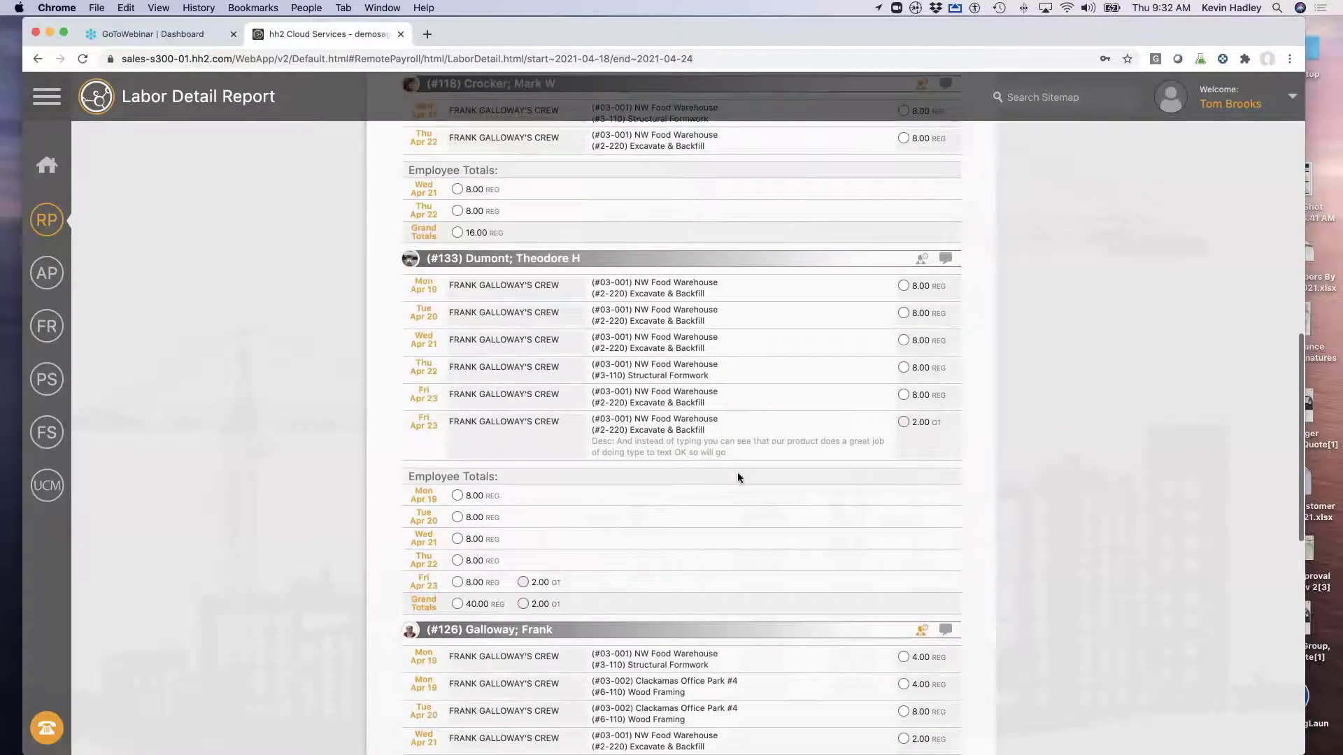
pyautogui.scroll(-1, 740, 456)
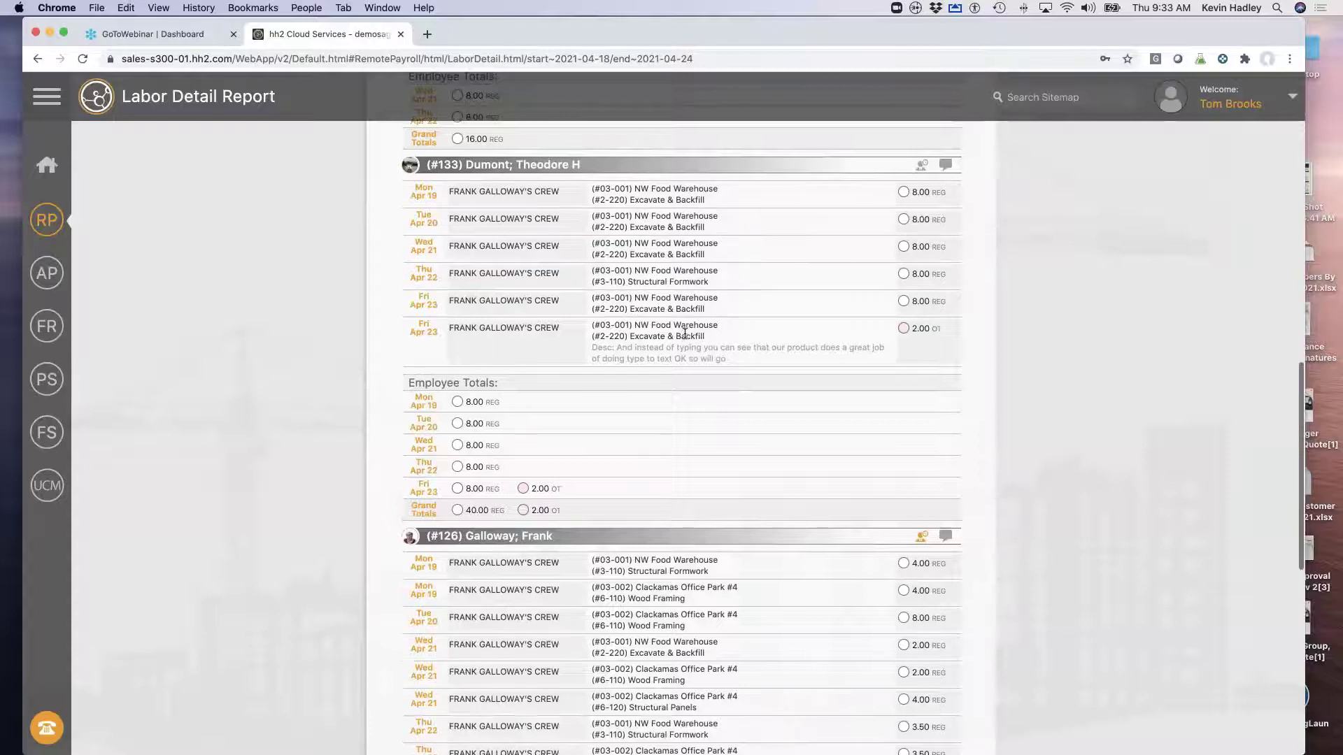
pyautogui.scroll(20, 685, 334)
pyautogui.click(49, 221)
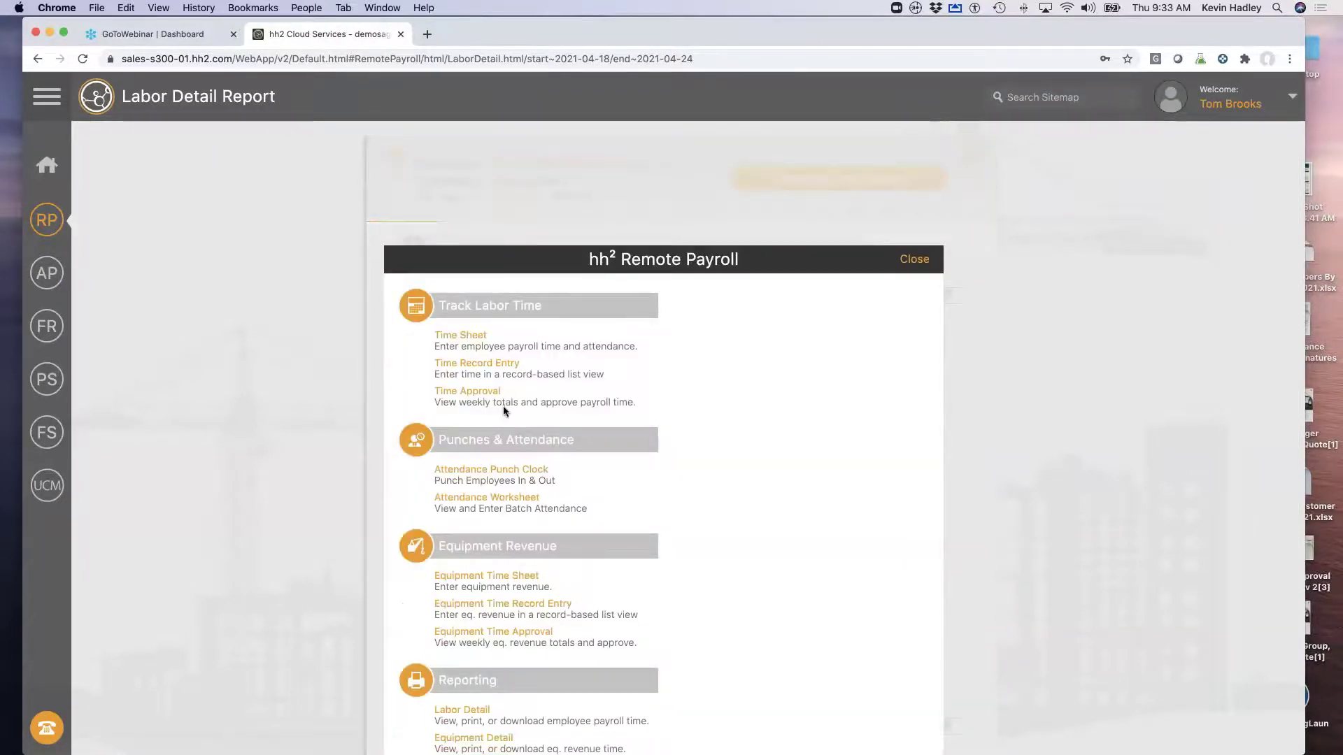
# Approve every employee's time for the 04/18–04/24/2021 period on the Time Approval page
pyautogui.click(467, 393)
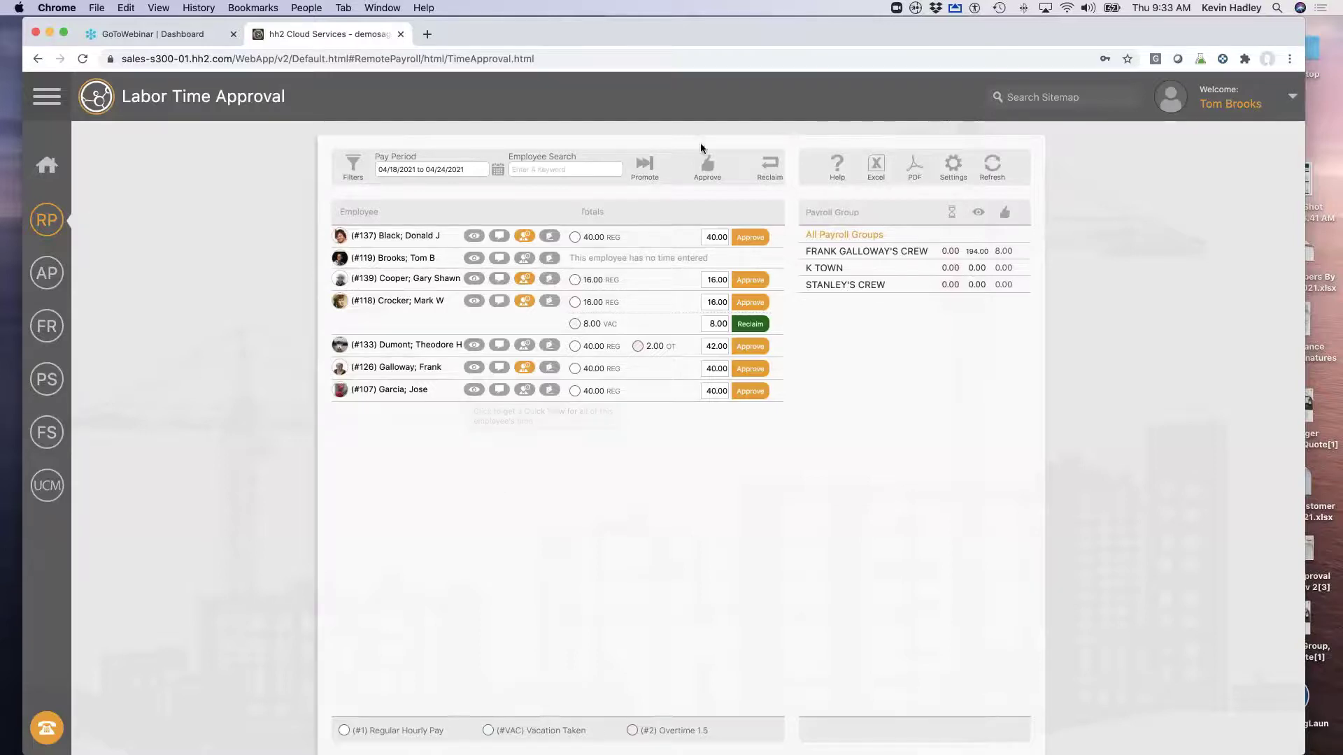
pyautogui.click(707, 166)
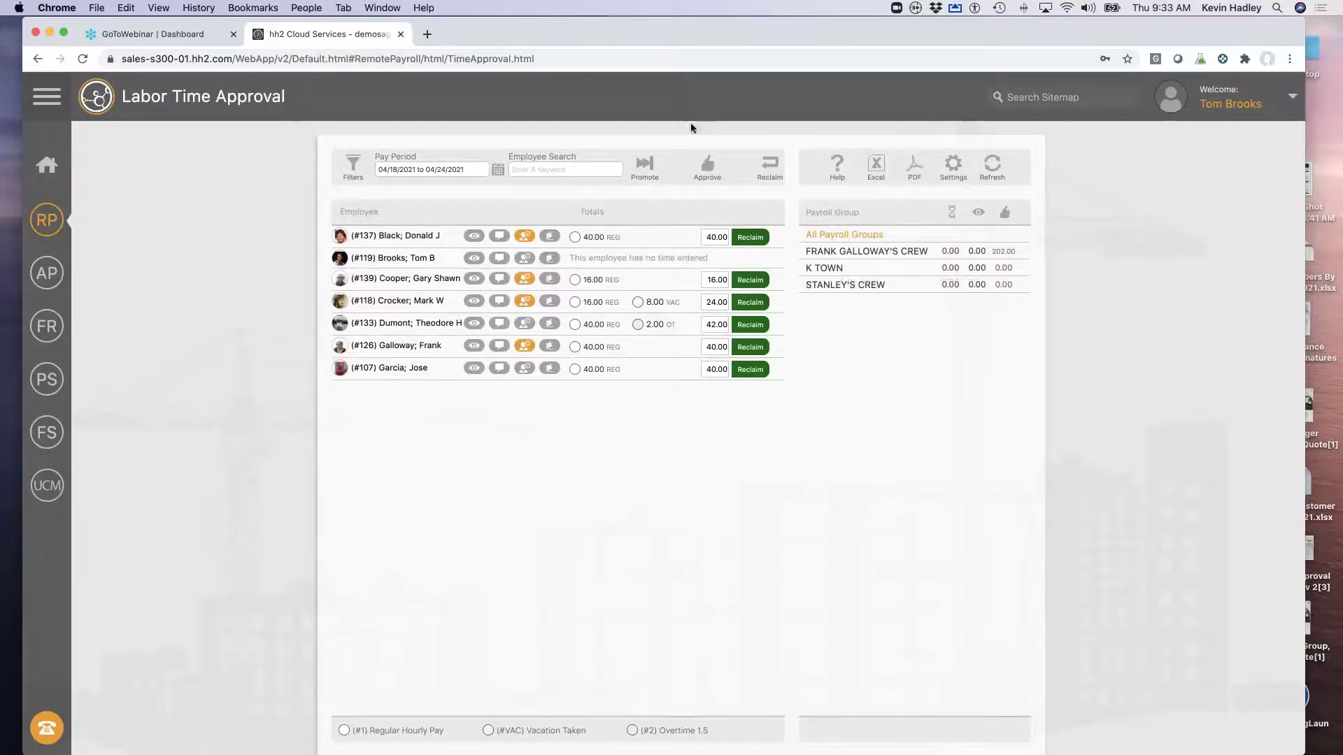
pyautogui.click(1218, 103)
# Log out, sign in with the other saved user login, and open Labor Time Approval
pyautogui.click(1167, 229)
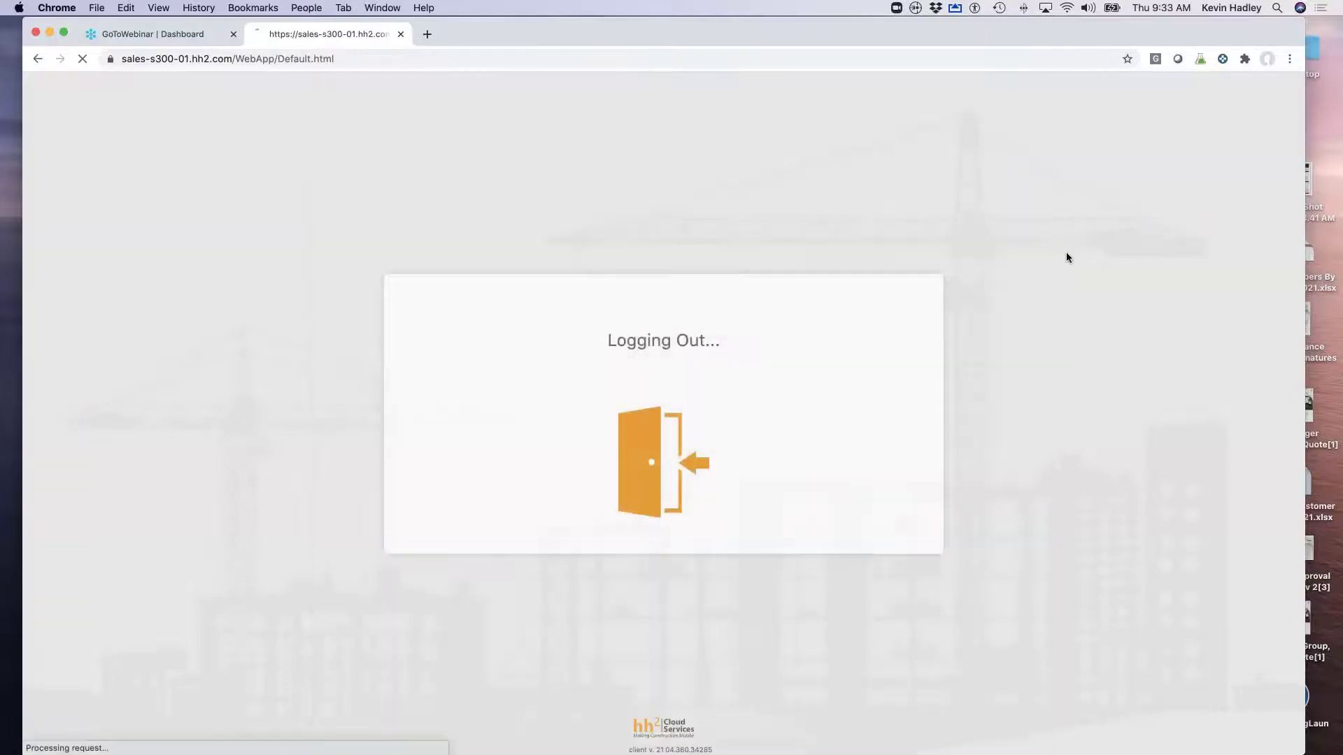
pyautogui.click(716, 318)
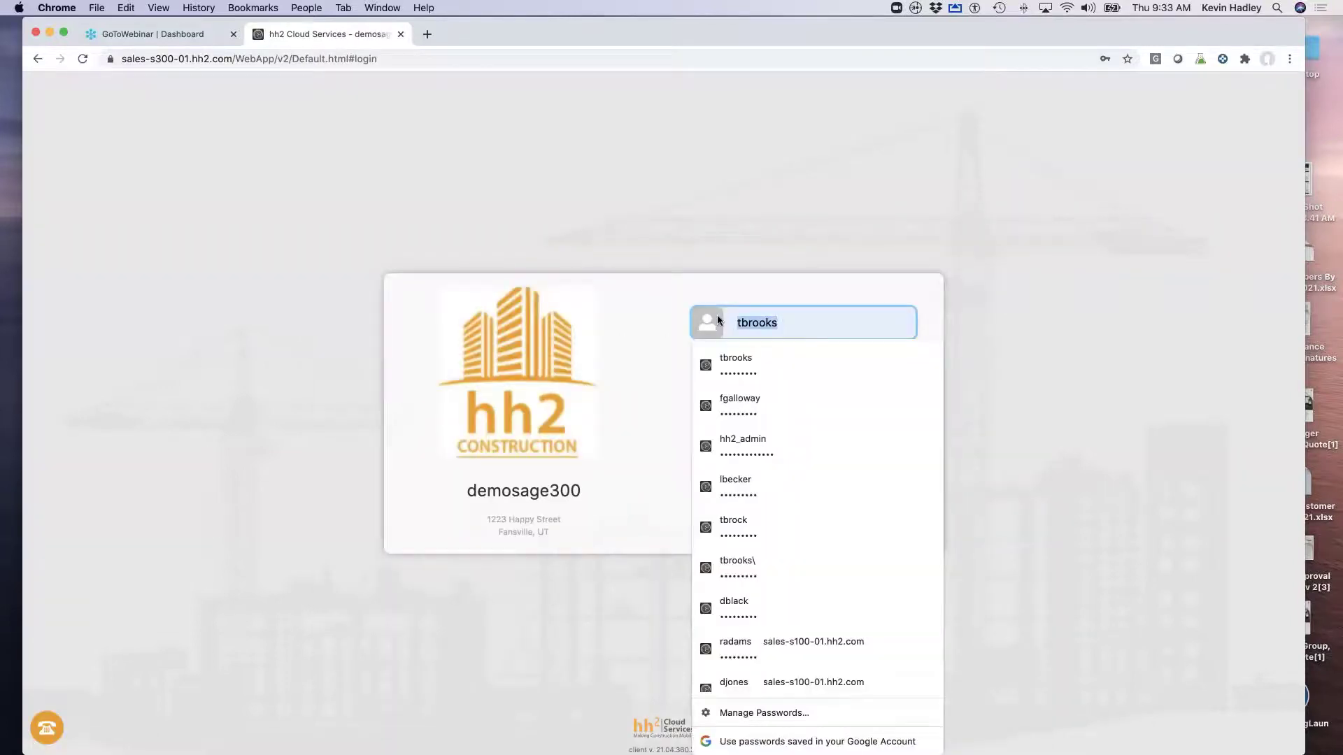
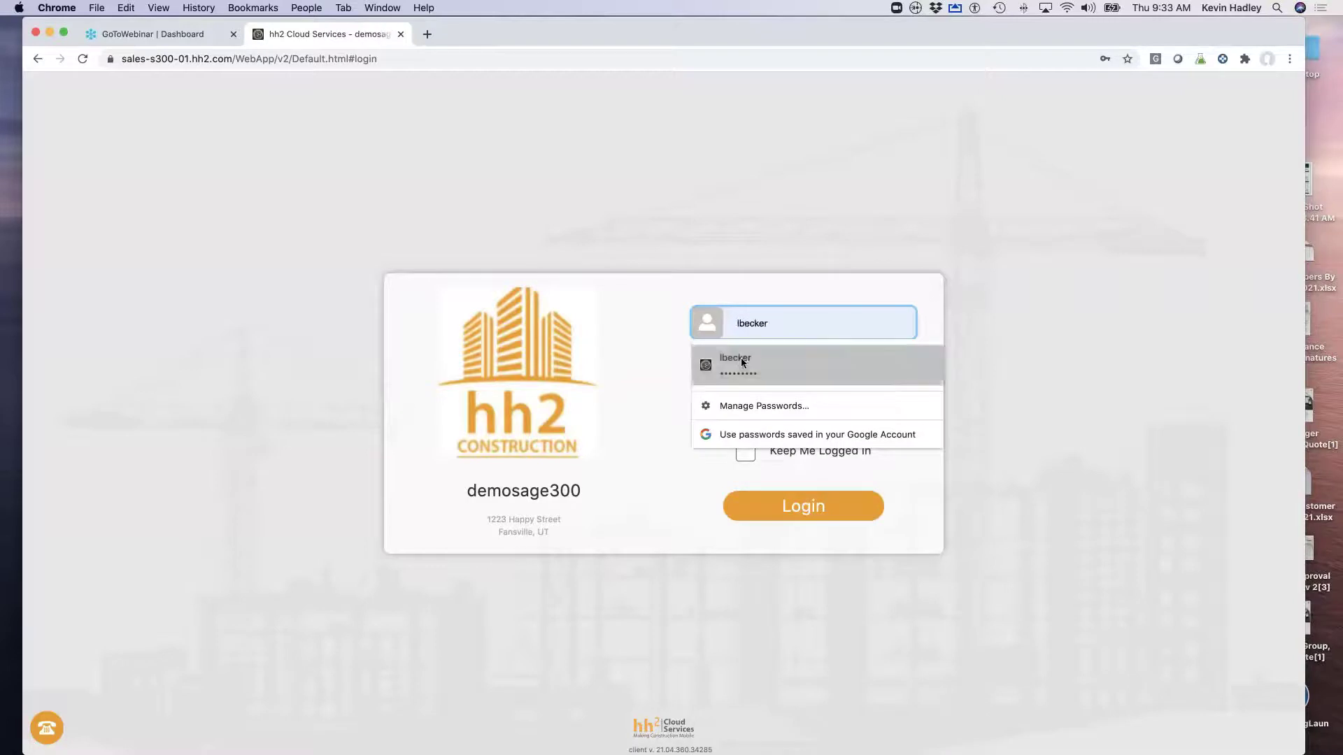
pyautogui.click(741, 358)
pyautogui.click(784, 493)
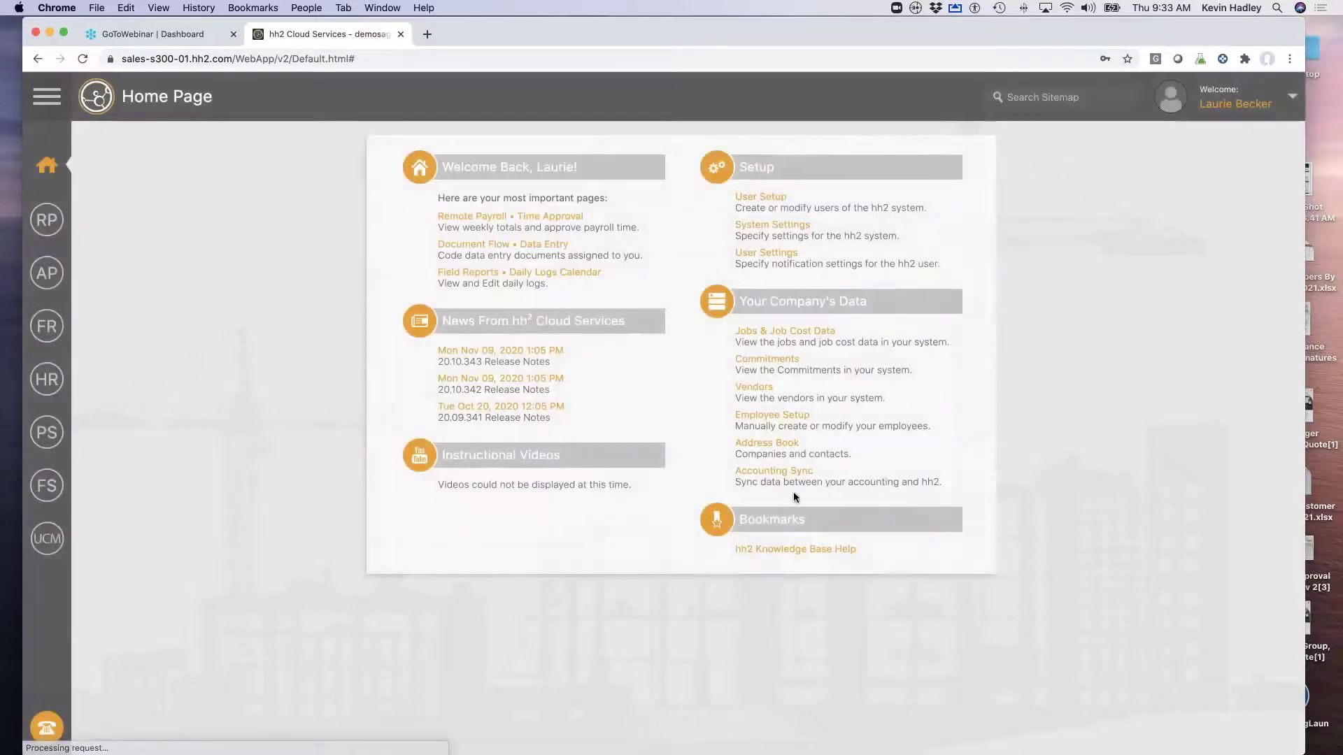
pyautogui.click(562, 218)
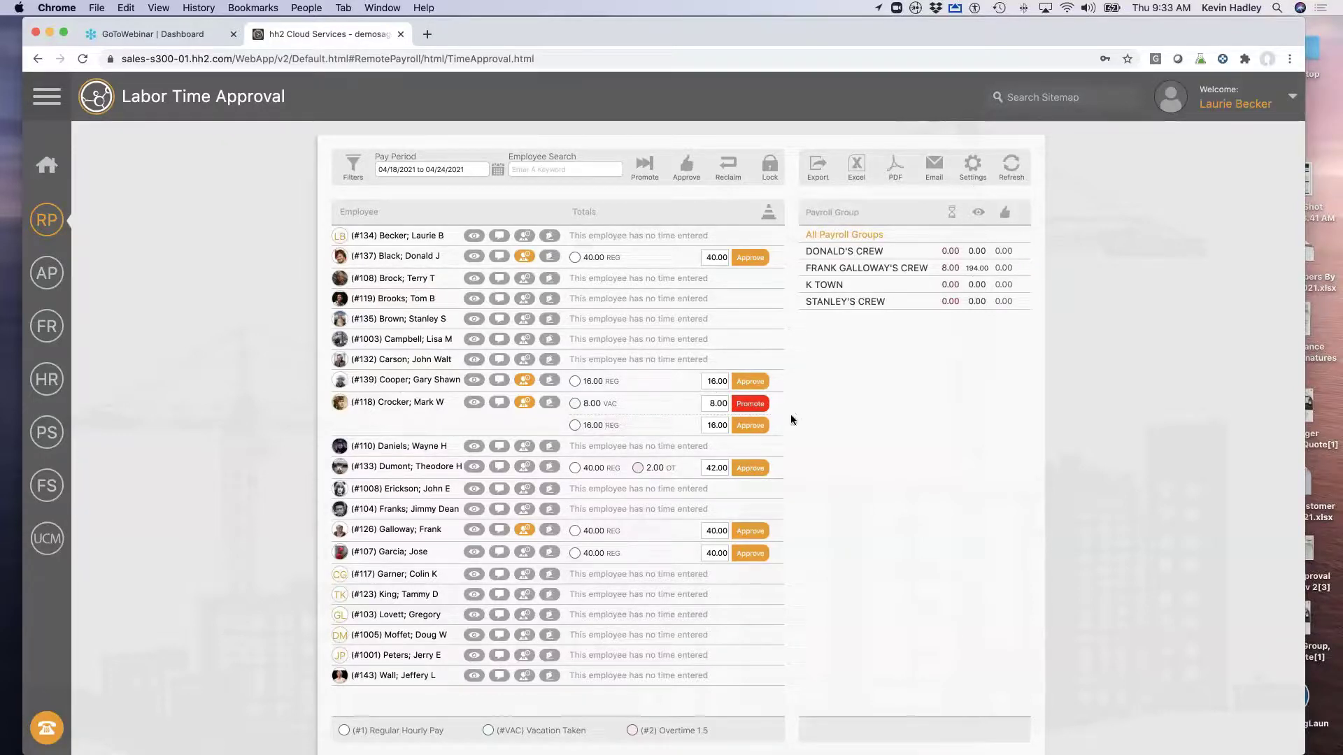
# Promote the employee's 8.00 vacation hours past lower approvers and confirm the promotion
pyautogui.click(744, 405)
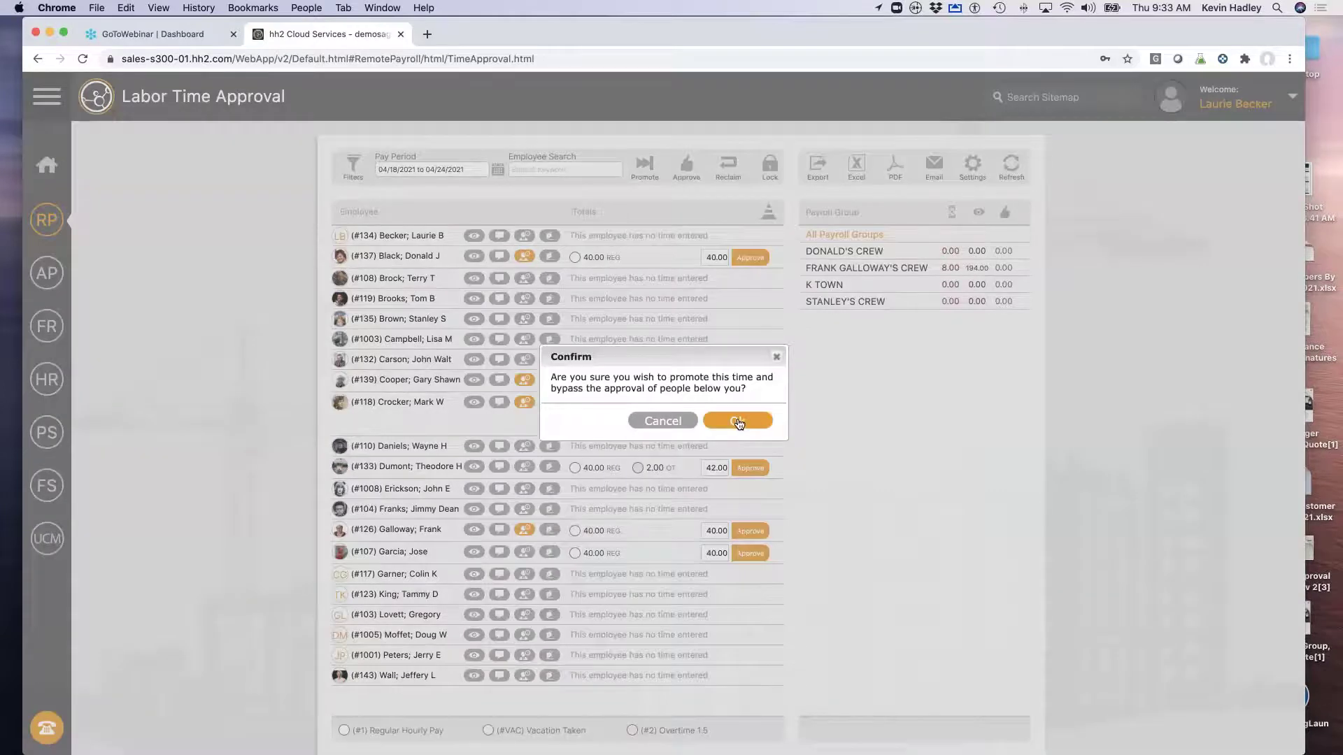
pyautogui.click(738, 421)
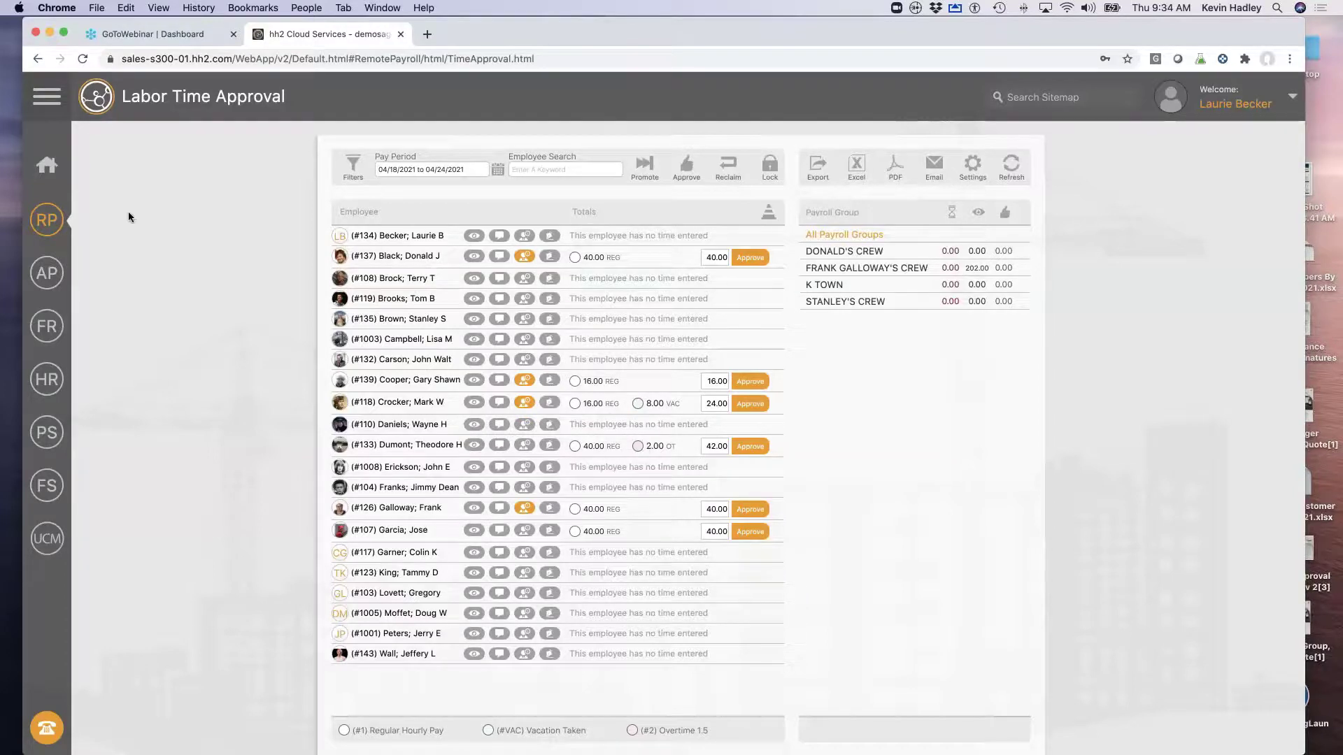
pyautogui.click(47, 221)
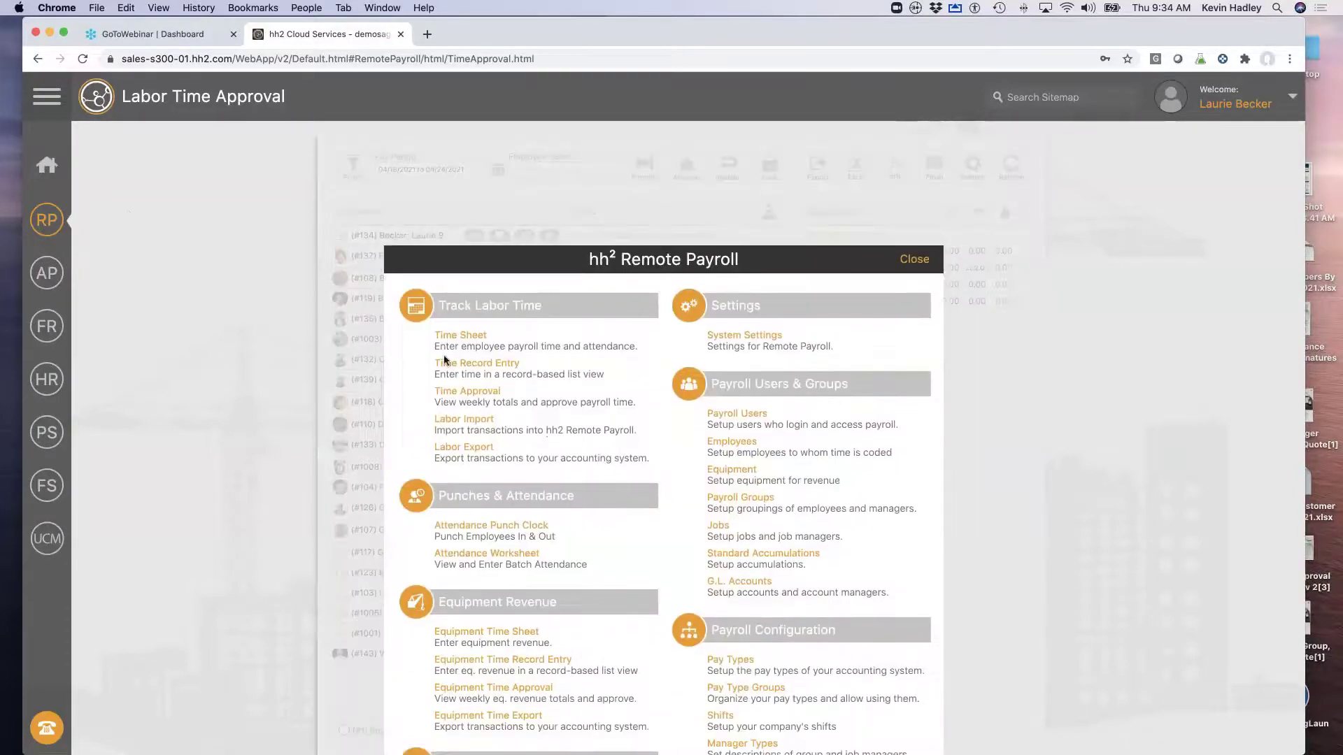
# Change the Apr 23, 2.00-hour Overtime 1.5 entry's cost code to Concrete Removal and save it
pyautogui.click(481, 364)
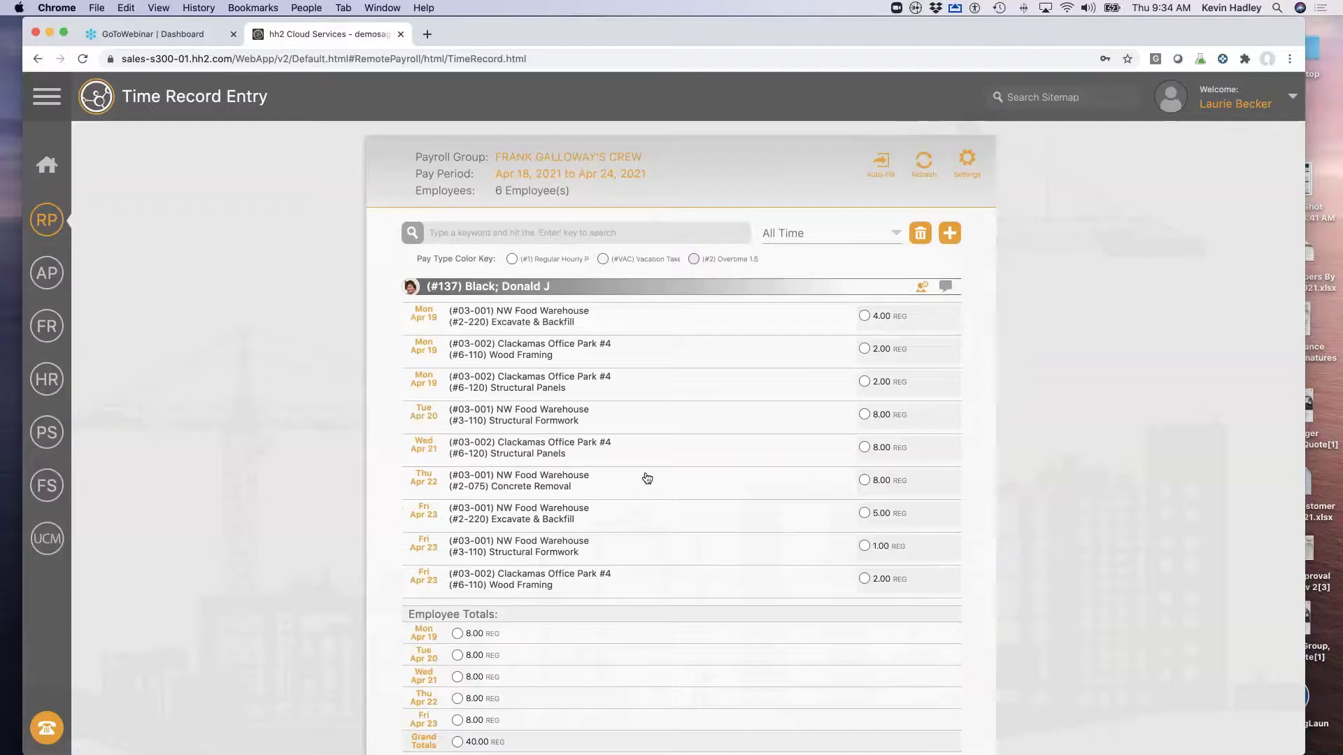
pyautogui.scroll(-8, 641, 476)
pyautogui.scroll(-7, 702, 459)
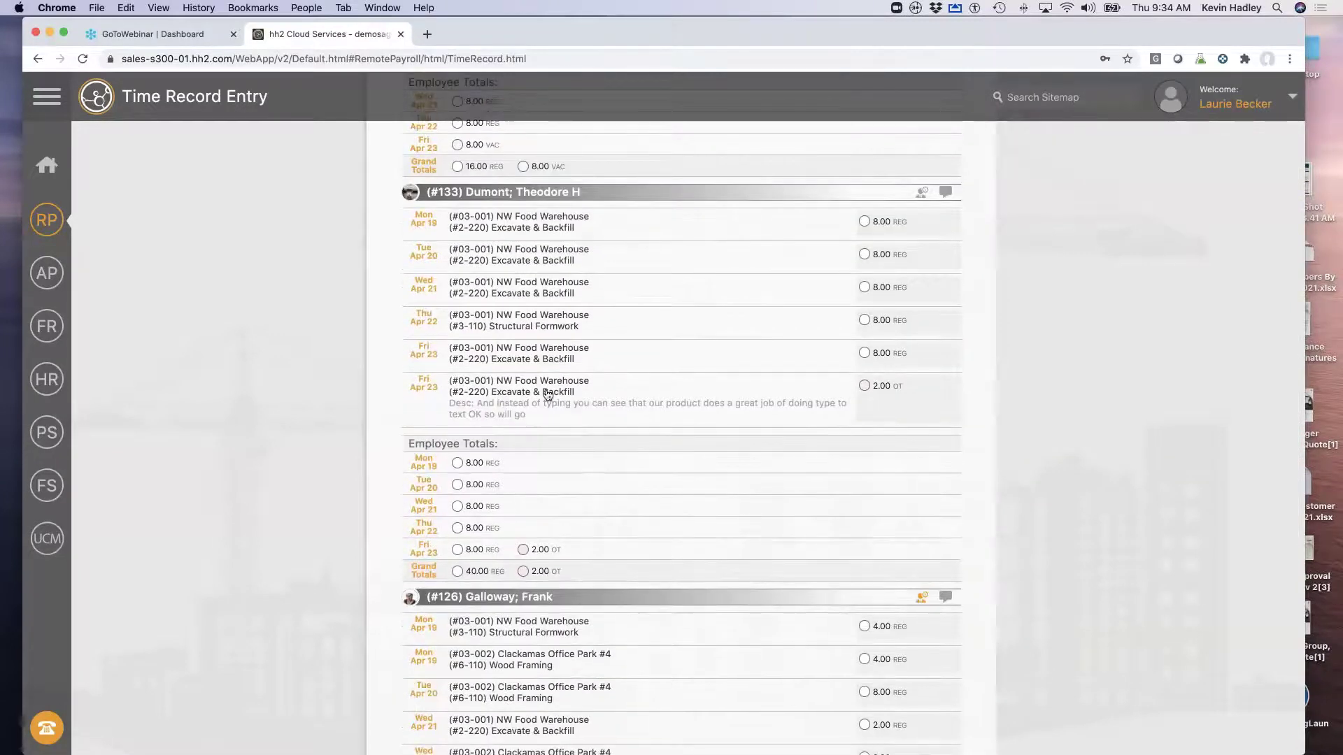
pyautogui.click(568, 427)
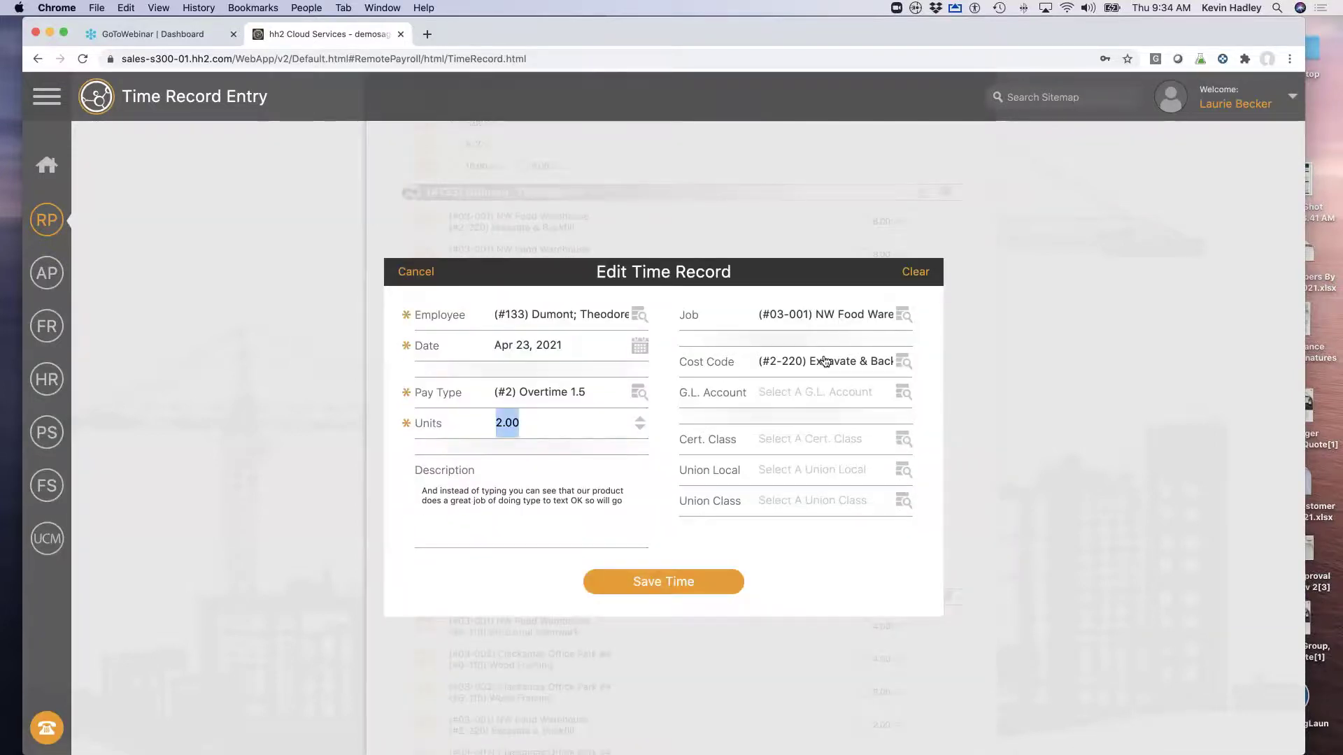
pyautogui.click(827, 361)
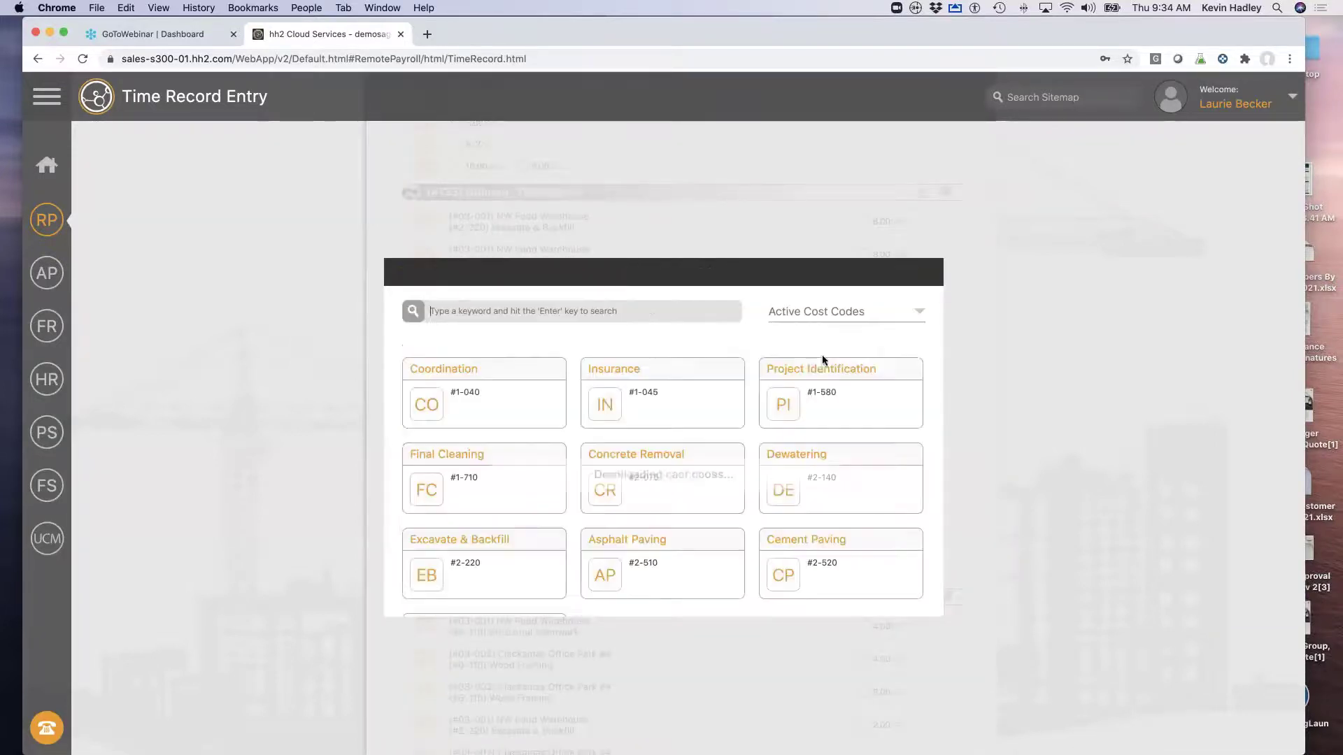
pyautogui.click(610, 458)
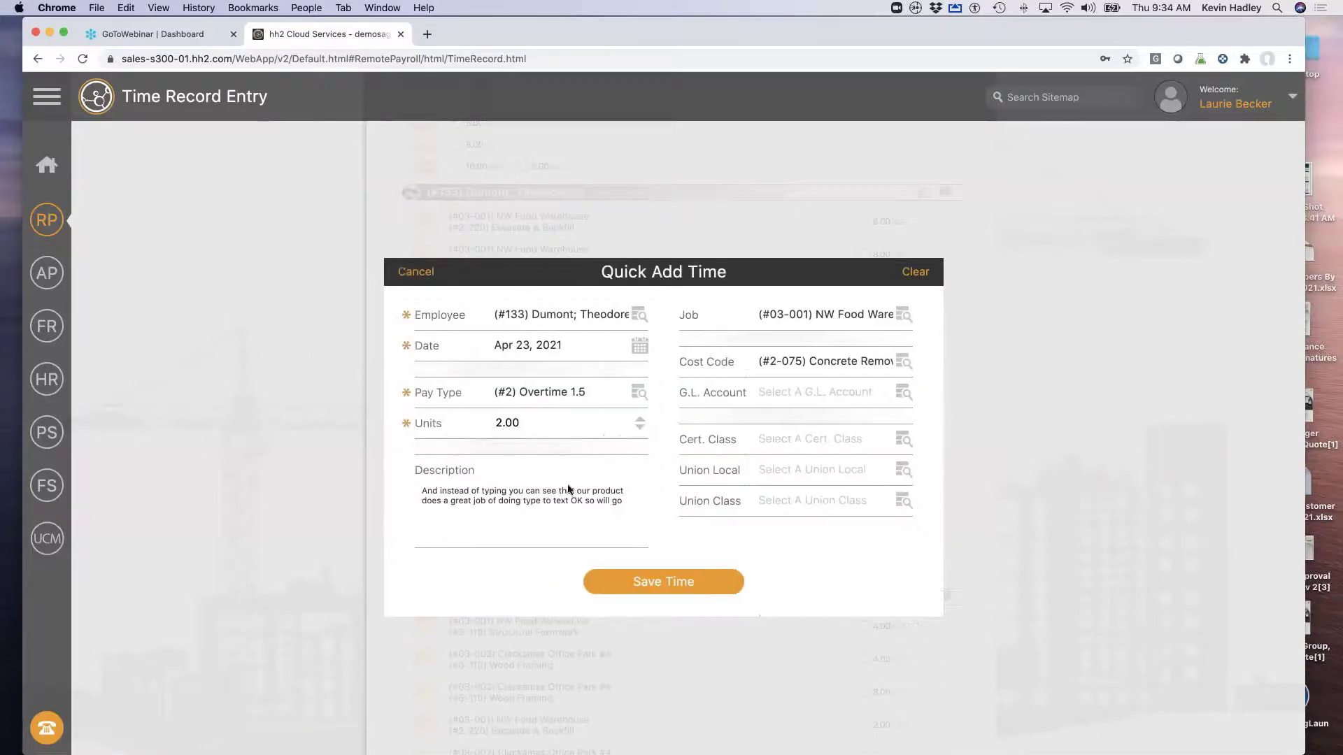
pyautogui.click(654, 582)
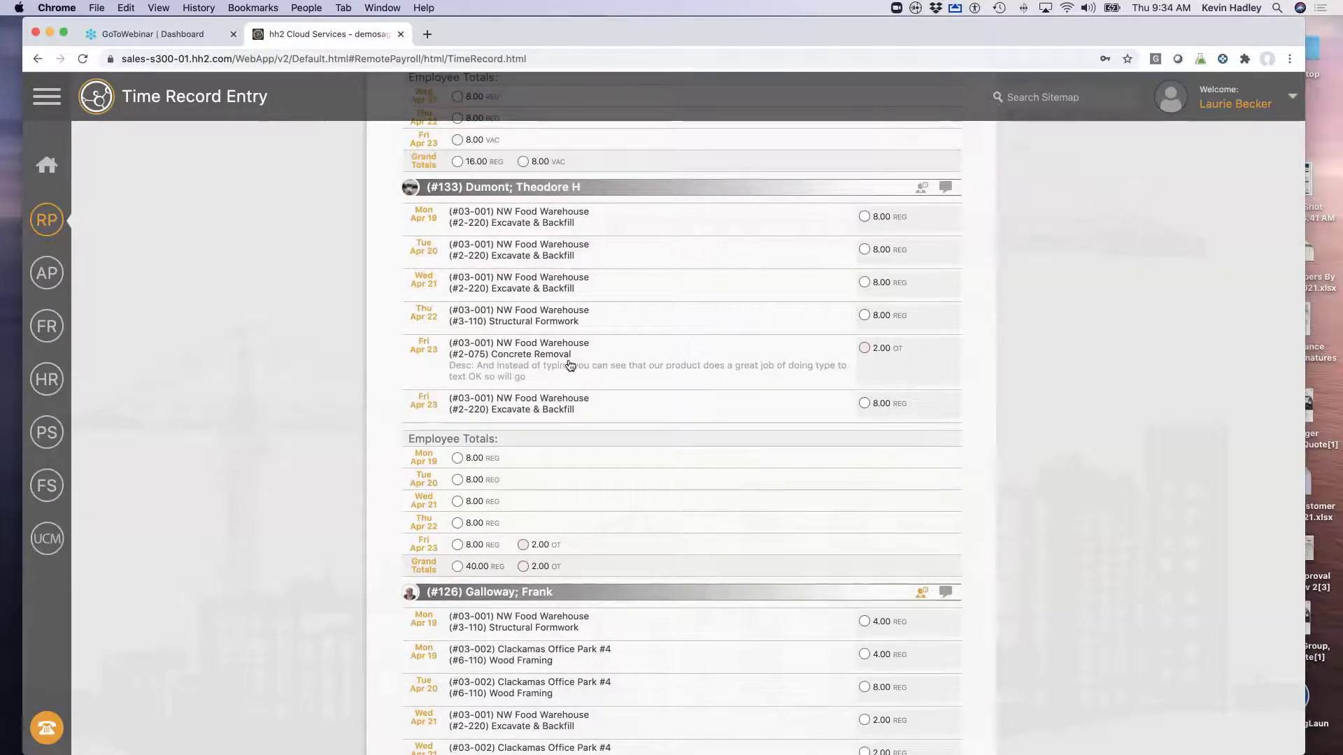
# Check the saved entry in the weekly record list, then bring up the Remote Payroll module list
pyautogui.scroll(-1, 571, 365)
pyautogui.scroll(3, 570, 368)
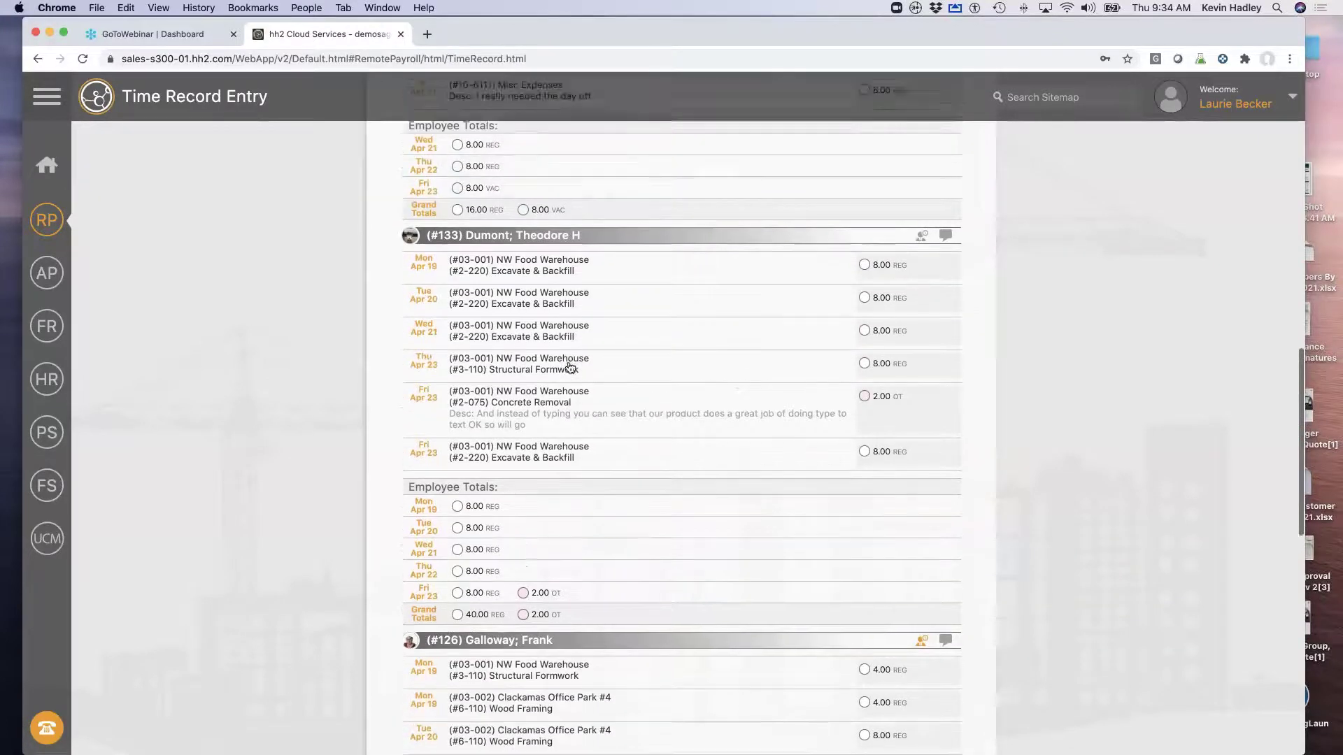
pyautogui.scroll(10, 634, 368)
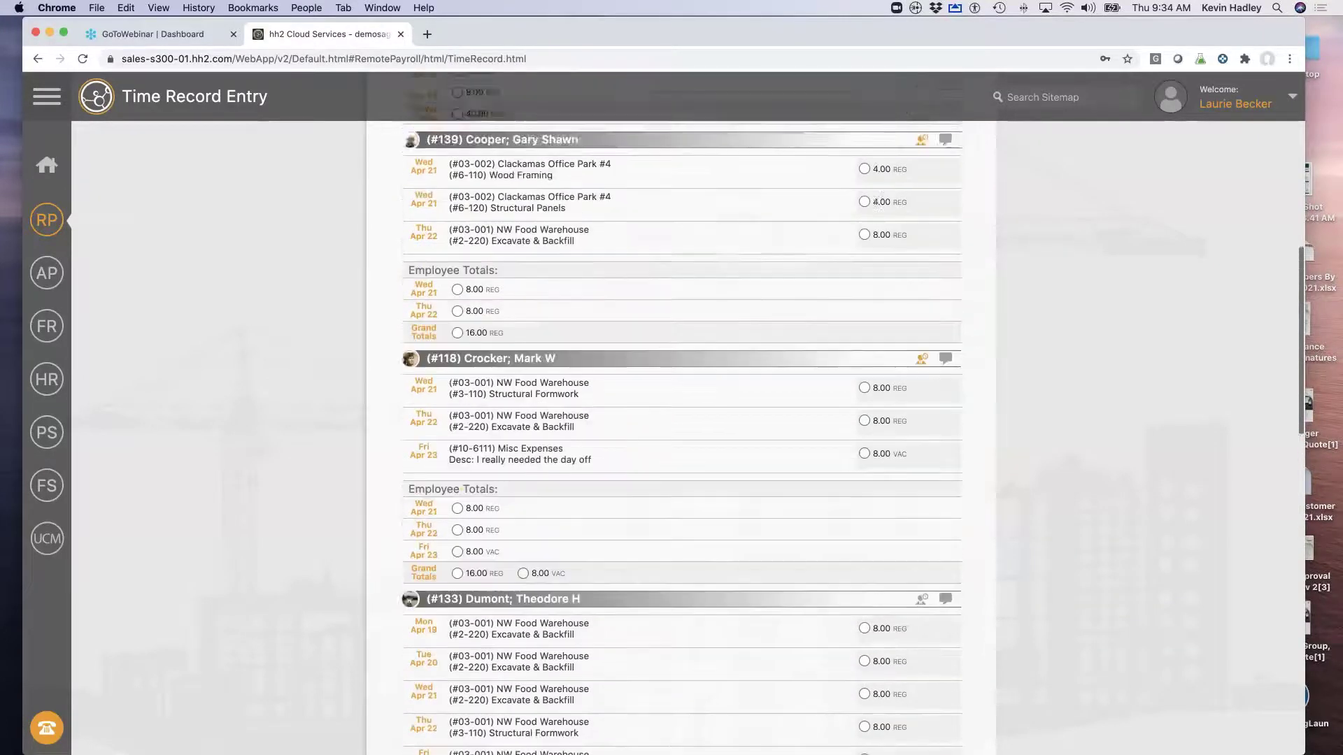
pyautogui.click(53, 221)
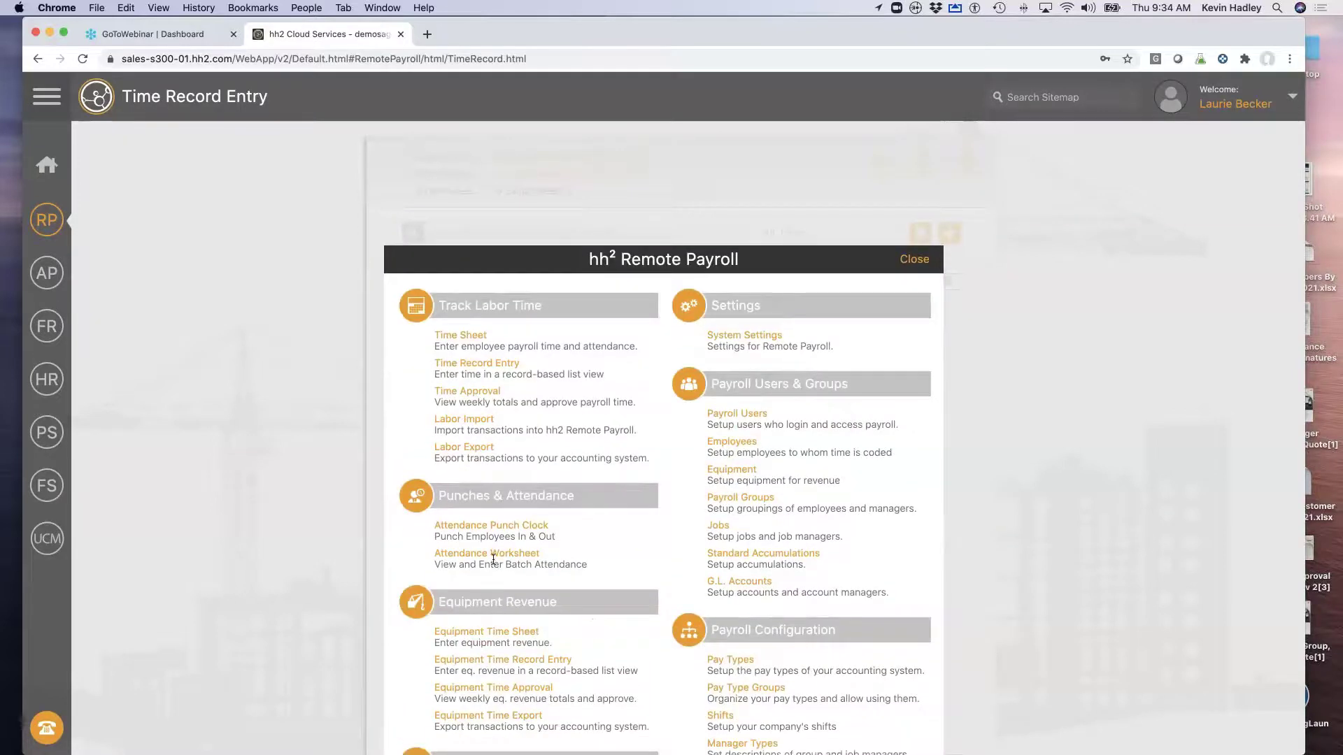
# Open the Attendance Worksheet's punch records and view the clock-in punch location on the map
pyautogui.click(493, 554)
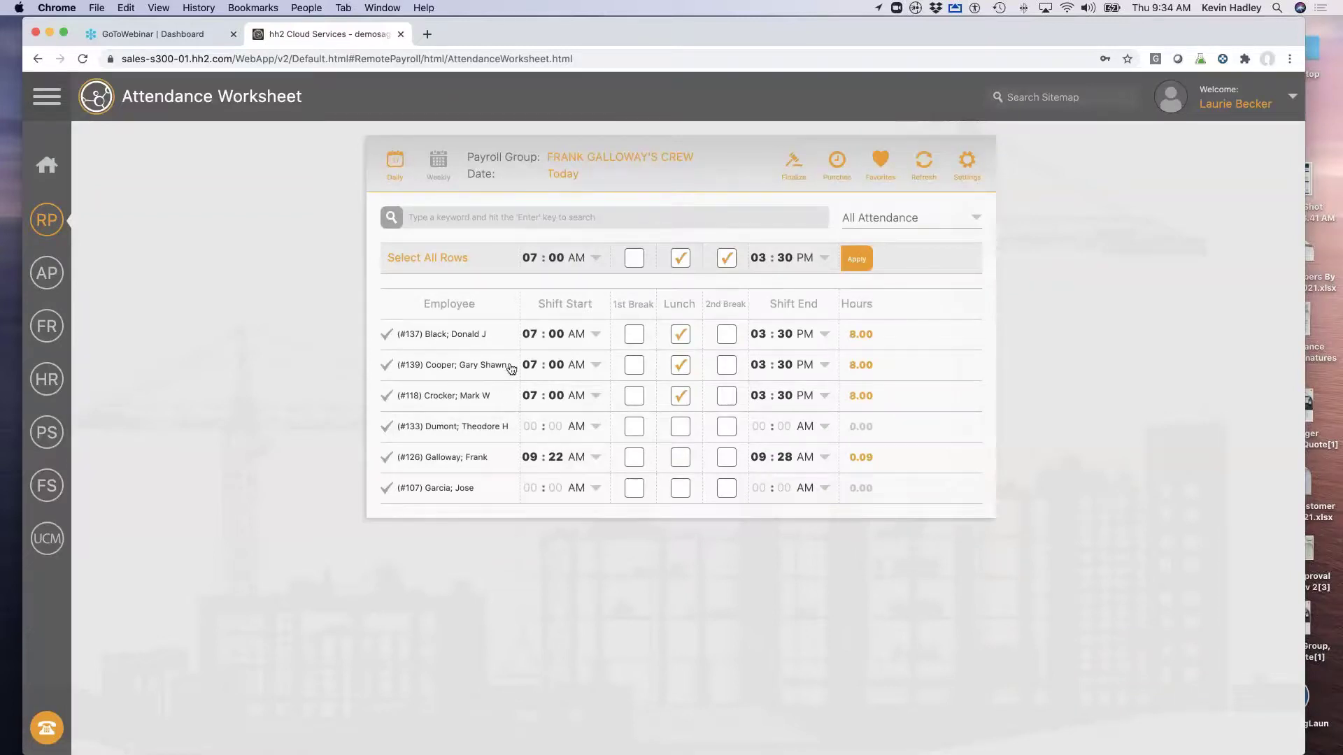
pyautogui.click(839, 164)
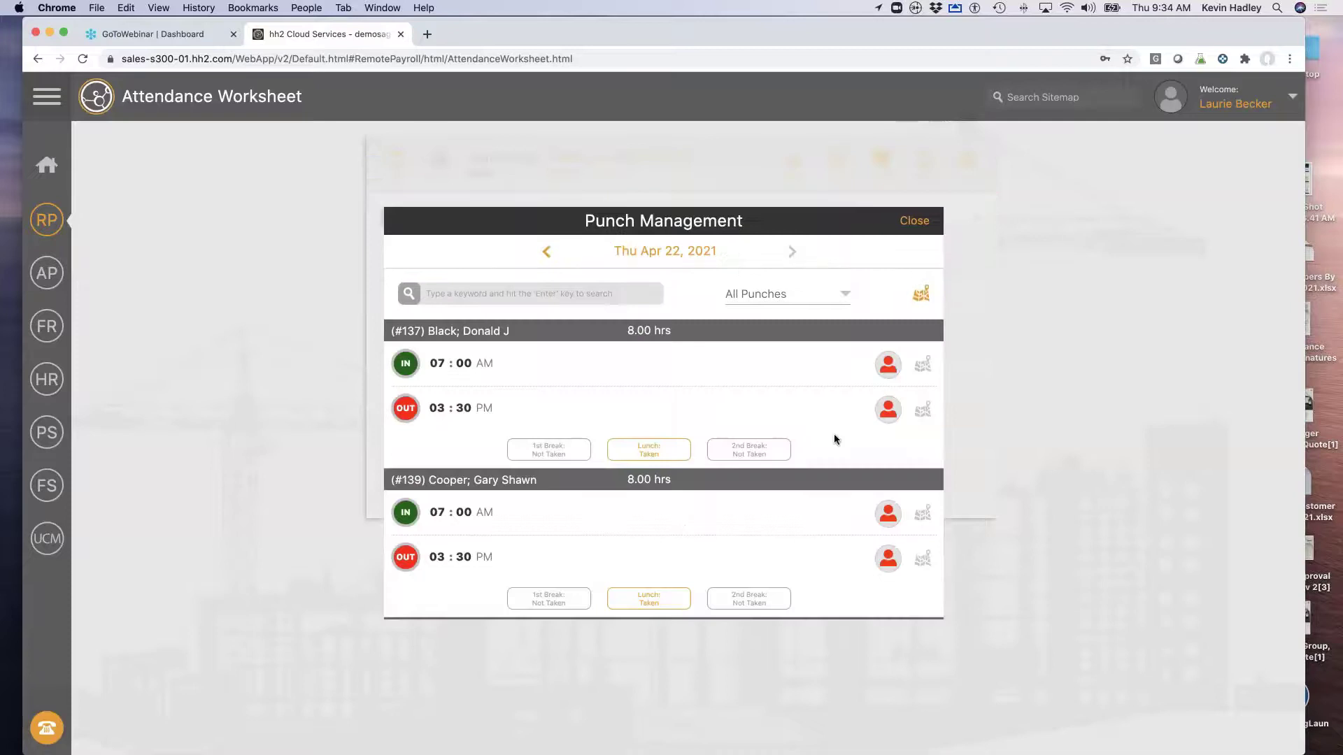
pyautogui.scroll(-5, 834, 435)
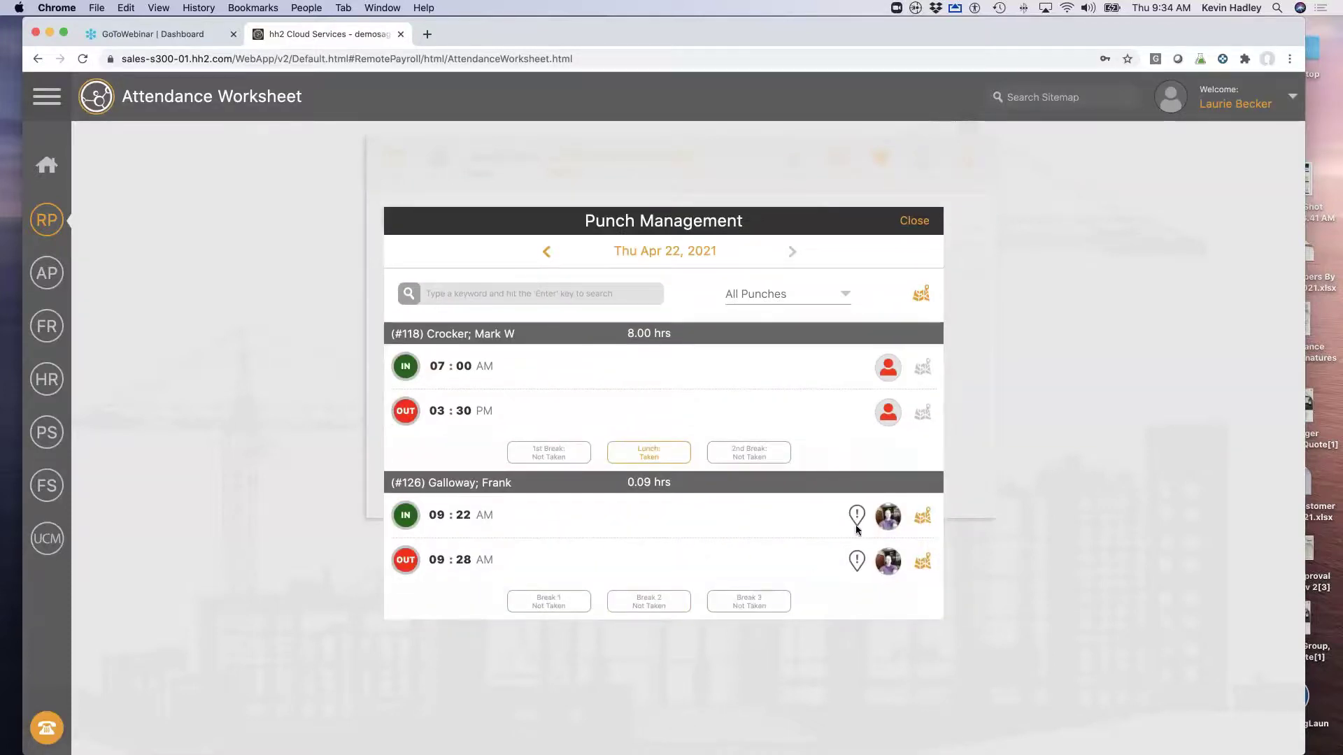
pyautogui.click(924, 518)
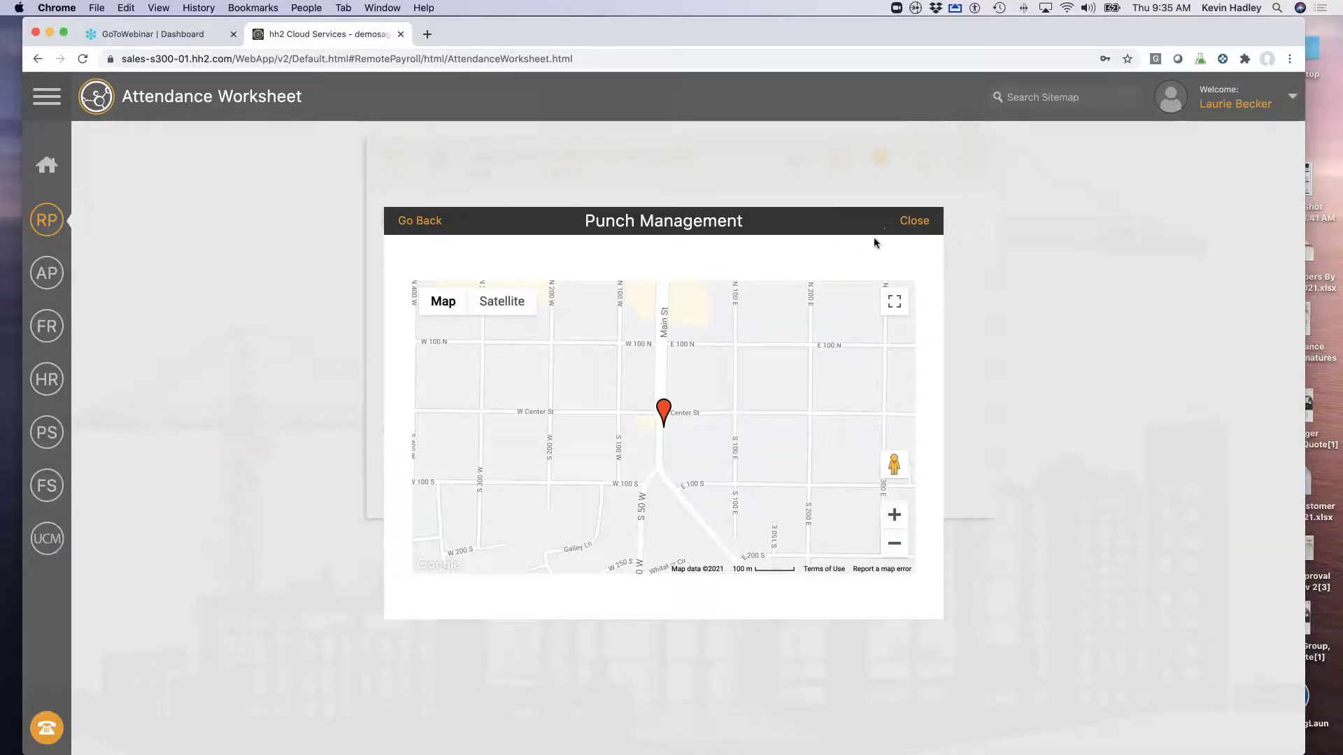
pyautogui.click(921, 222)
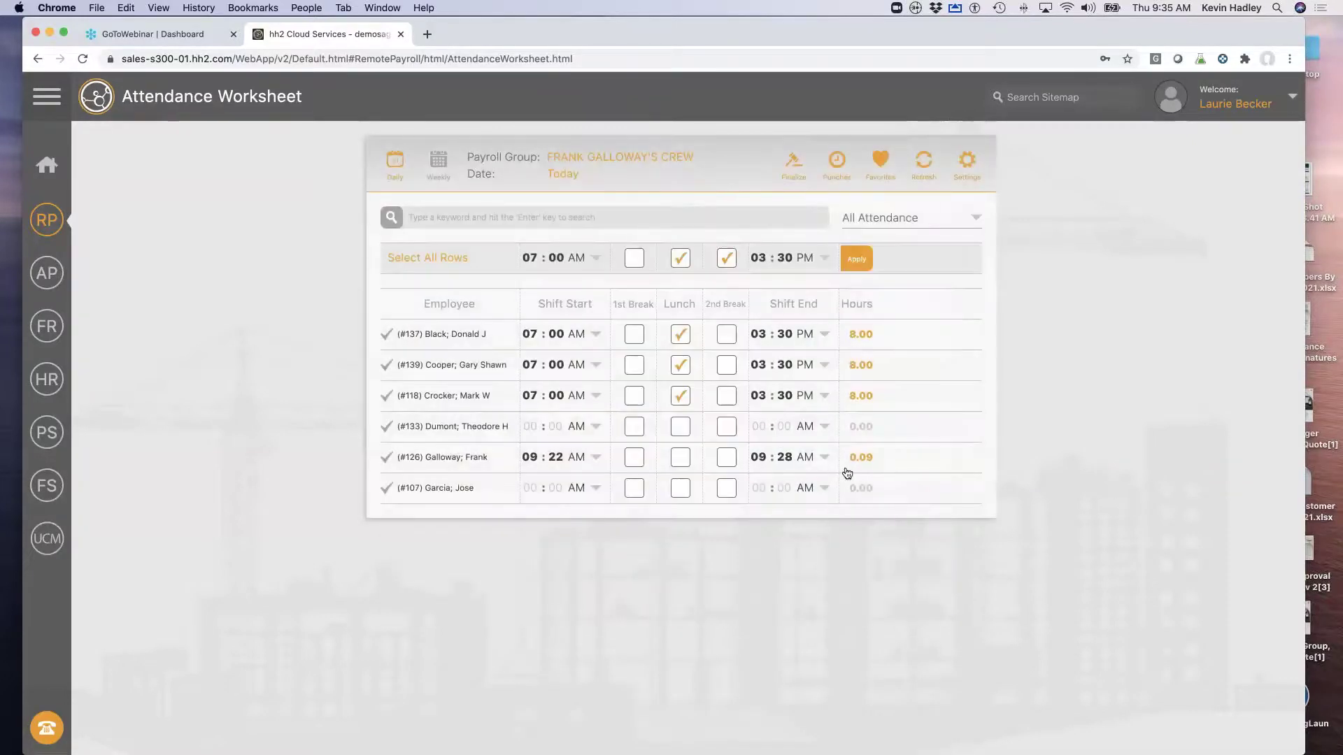
# View the clock-out punch location on the map, then reopen the Remote Payroll module list
pyautogui.click(836, 183)
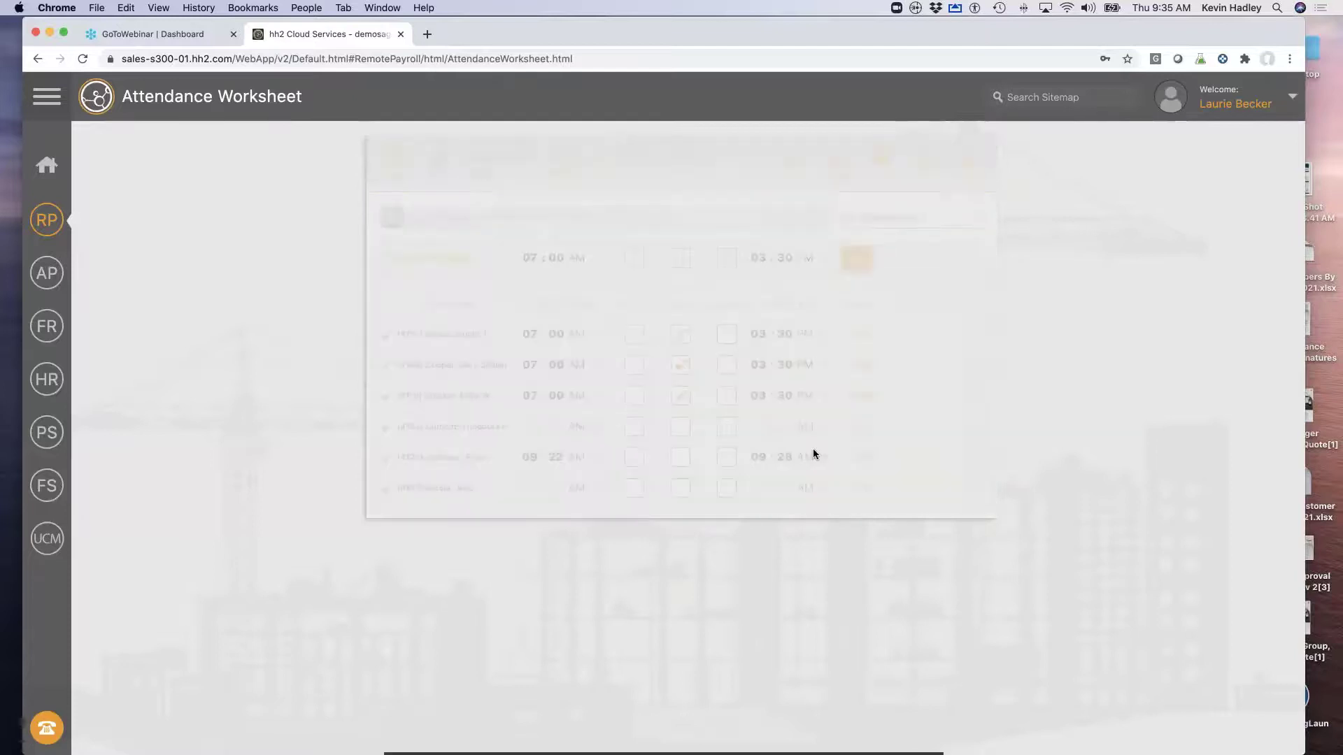
pyautogui.scroll(-5, 888, 553)
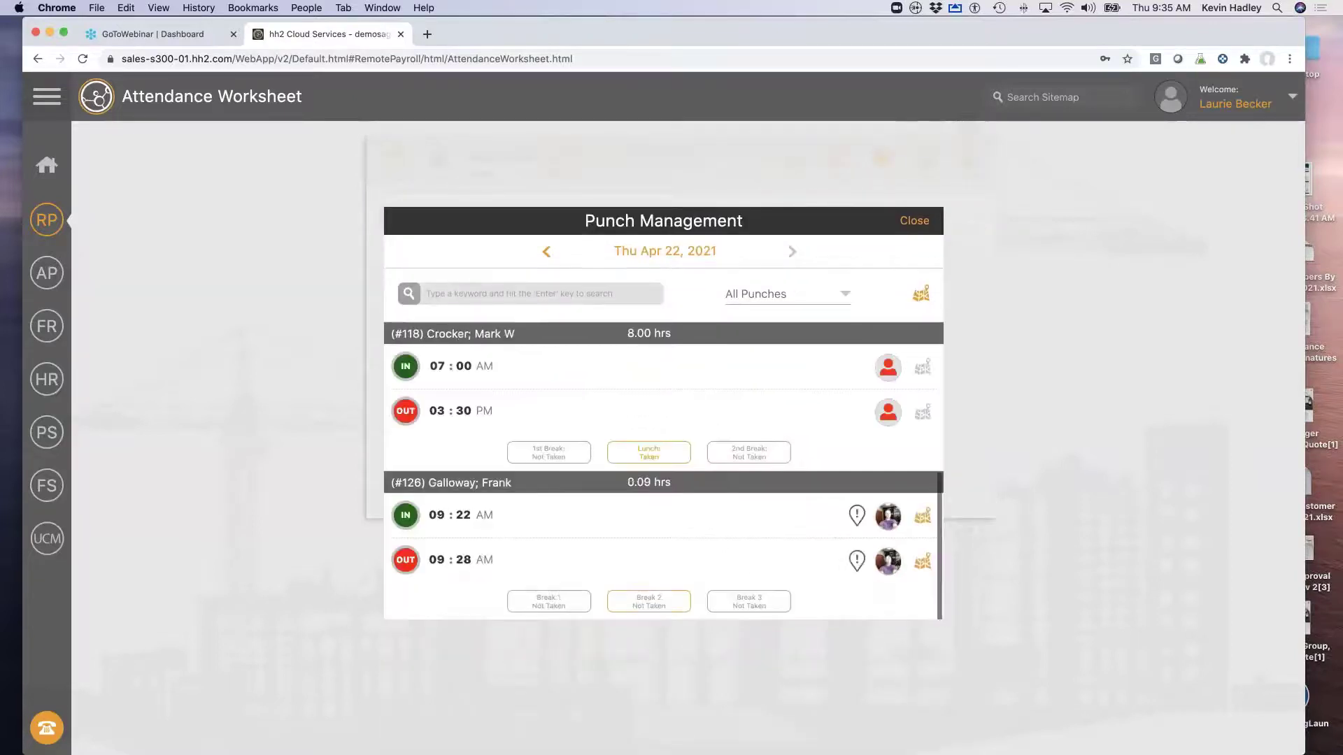
pyautogui.click(920, 563)
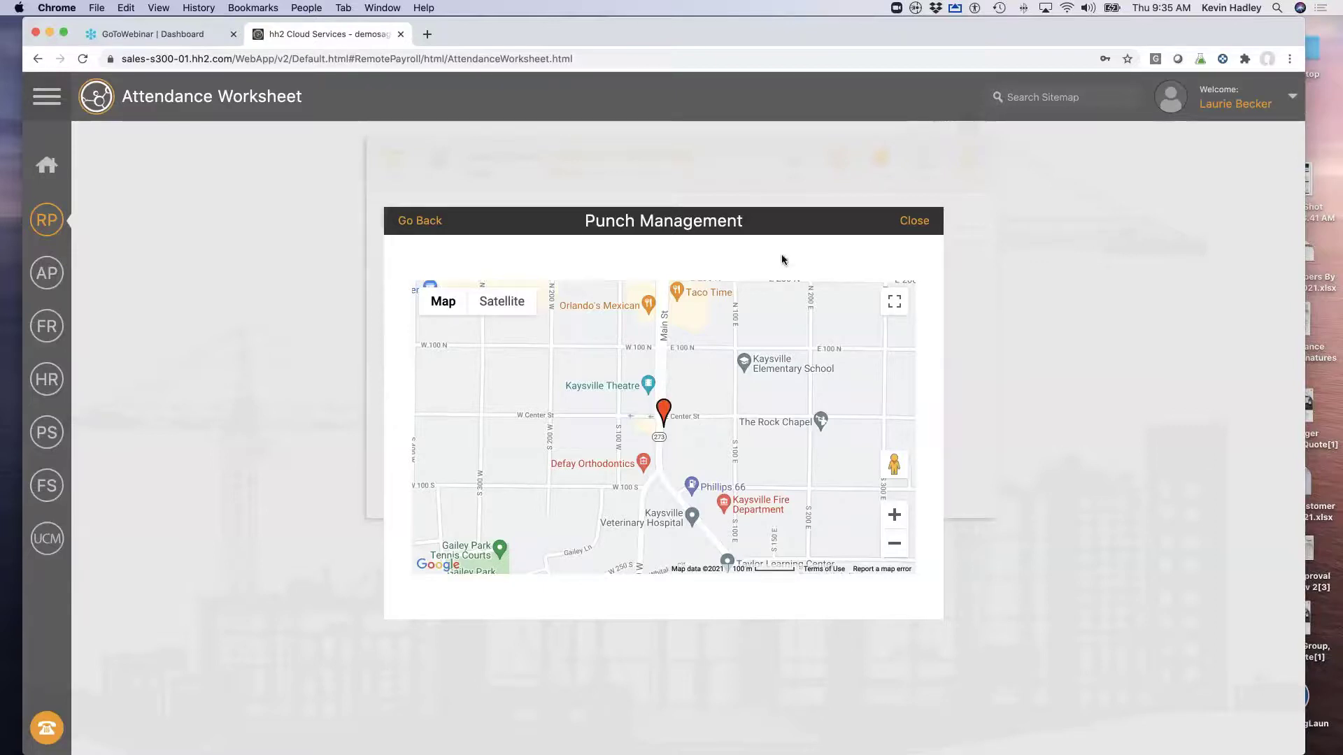
pyautogui.click(904, 222)
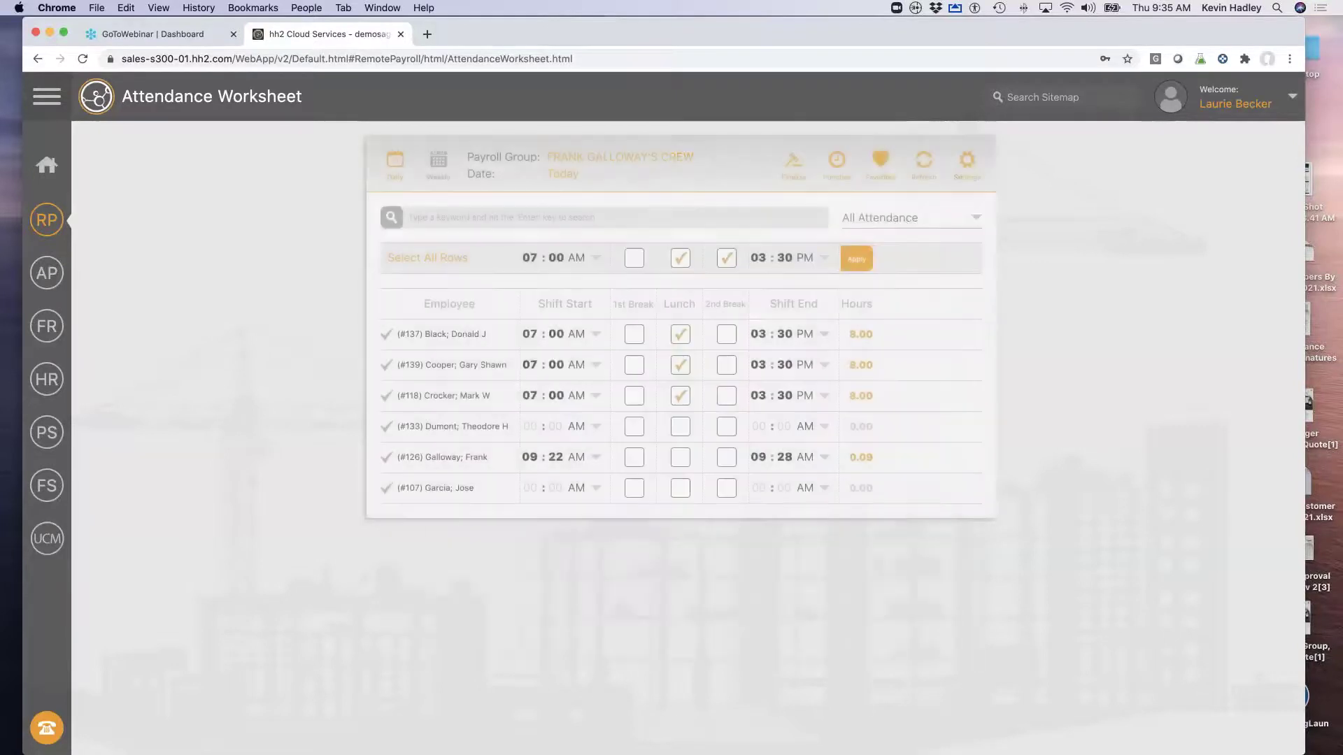
pyautogui.click(47, 222)
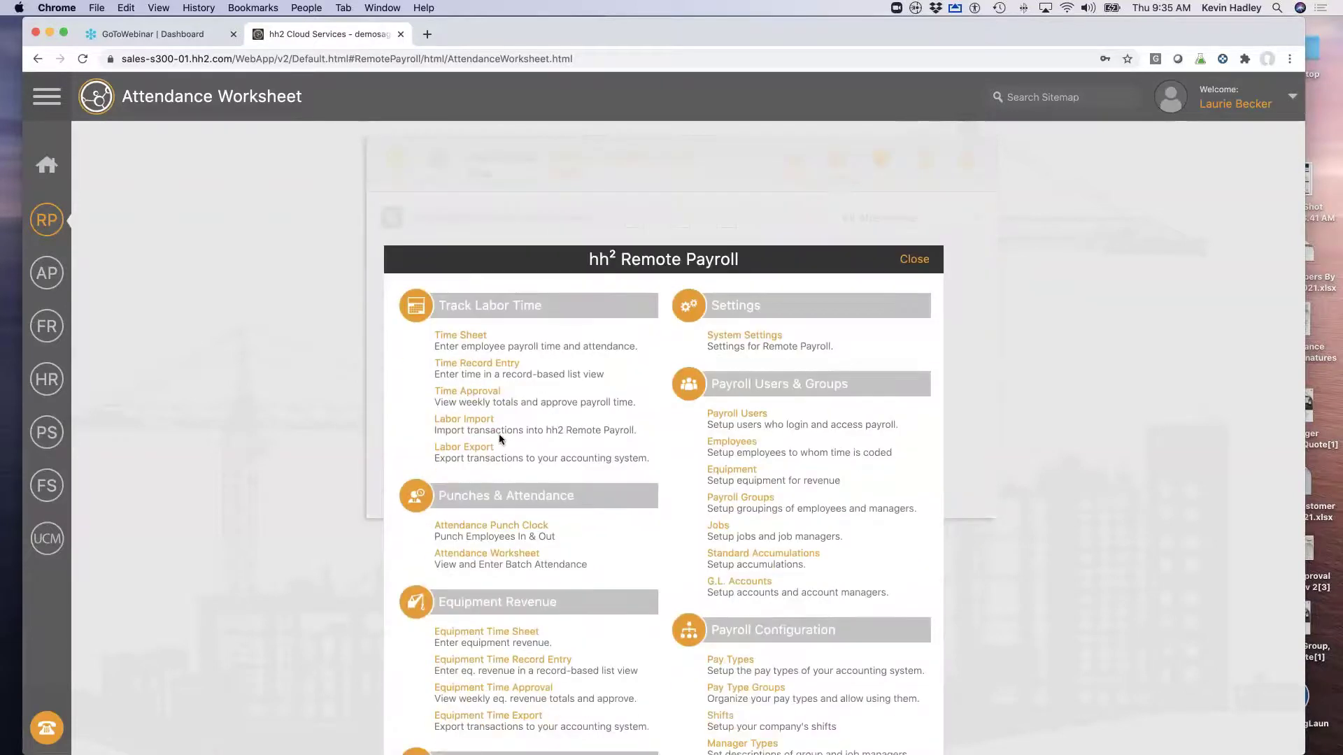
# Open Labor Time Approval and approve all employee time for 04/18–04/24/2021, totalling 202.00 hours
pyautogui.click(470, 393)
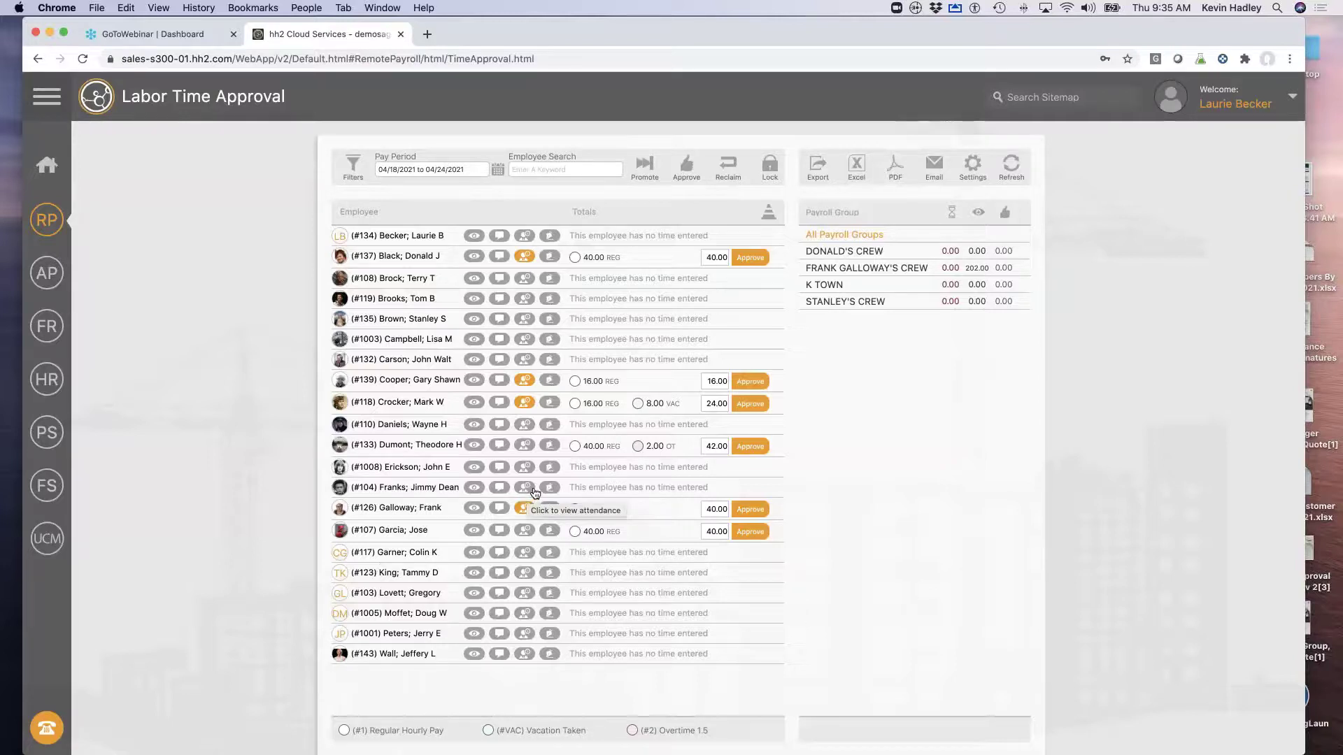
pyautogui.click(688, 166)
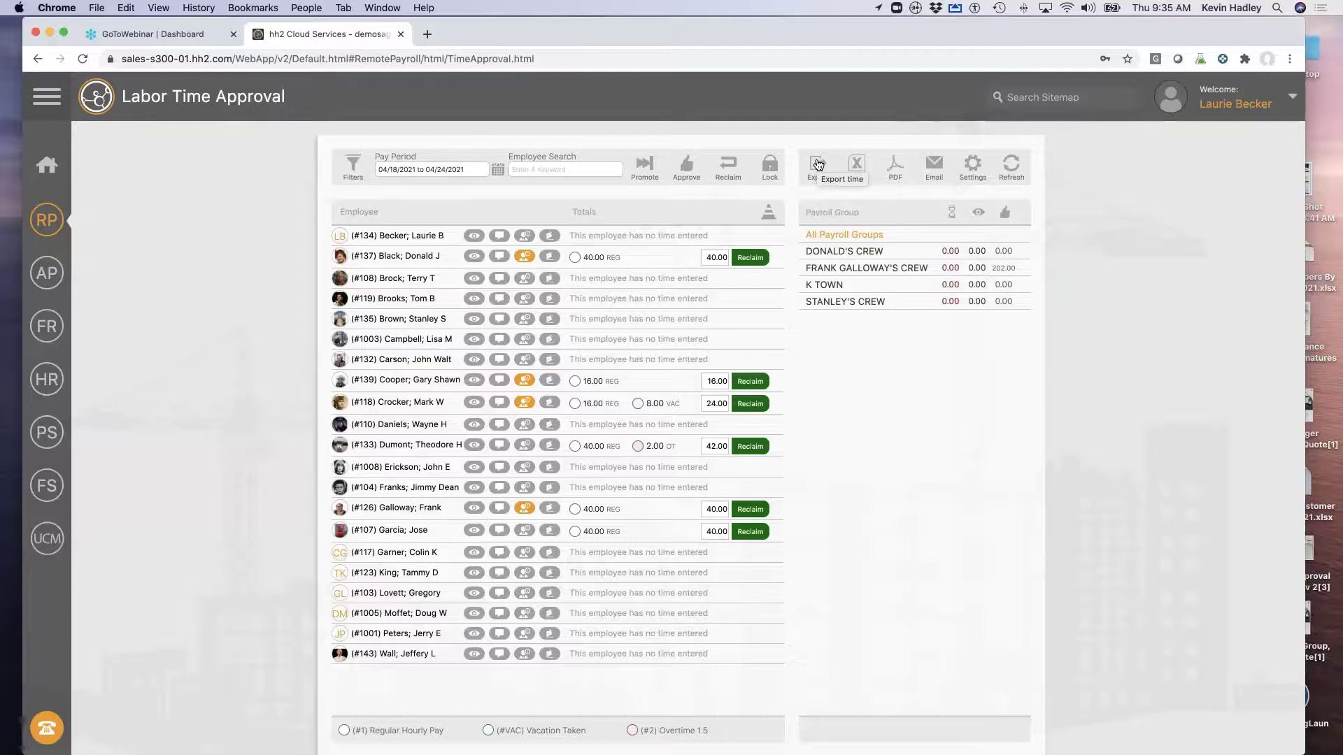
# Export the Apr 18–24 transactions as hh2PayrollExport_2021-04-18_to_2021-04-24.txt and open the downloaded file
pyautogui.click(818, 165)
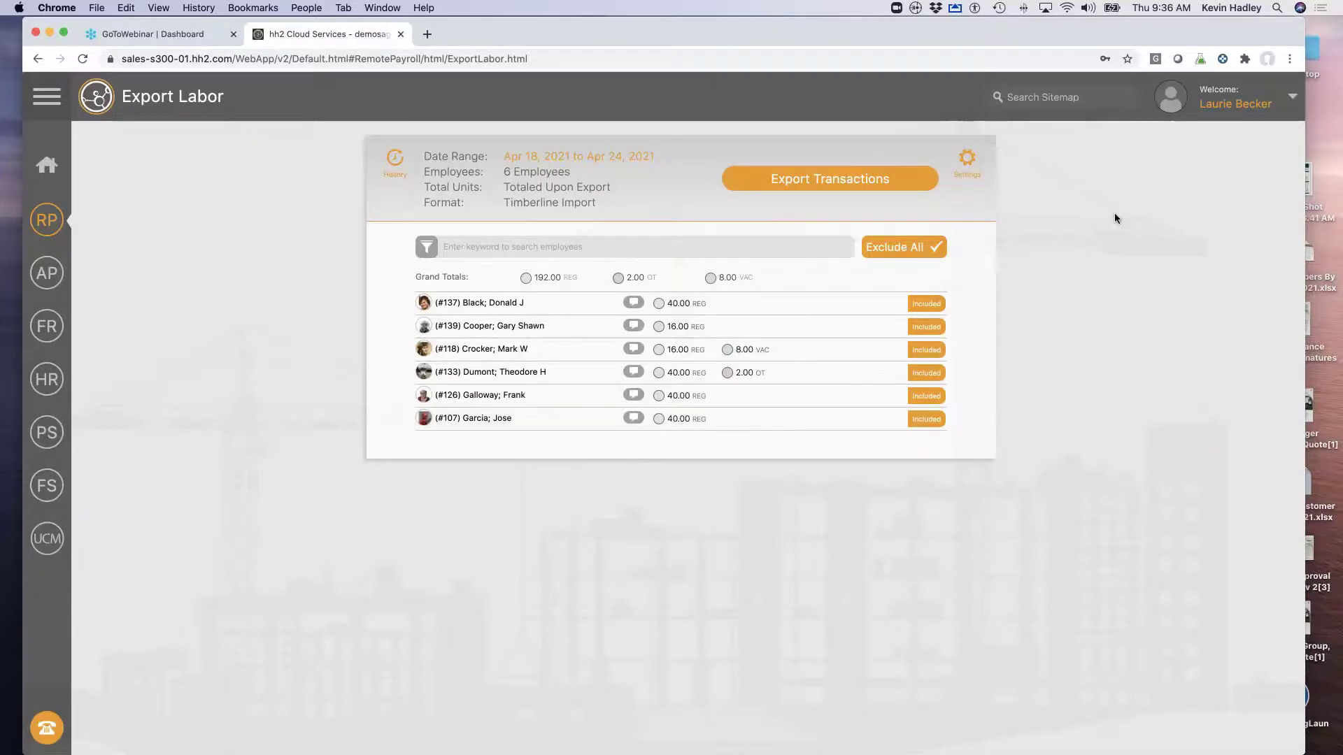
pyautogui.click(803, 178)
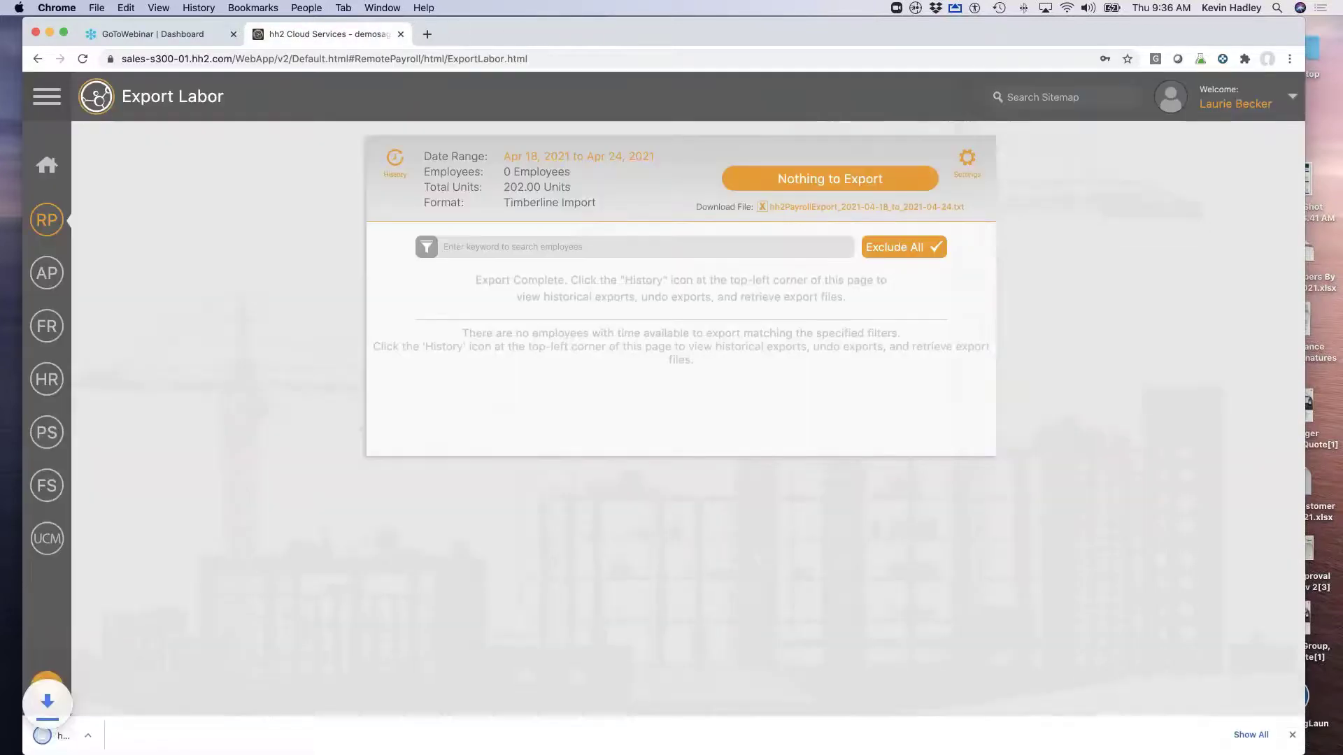
pyautogui.click(62, 736)
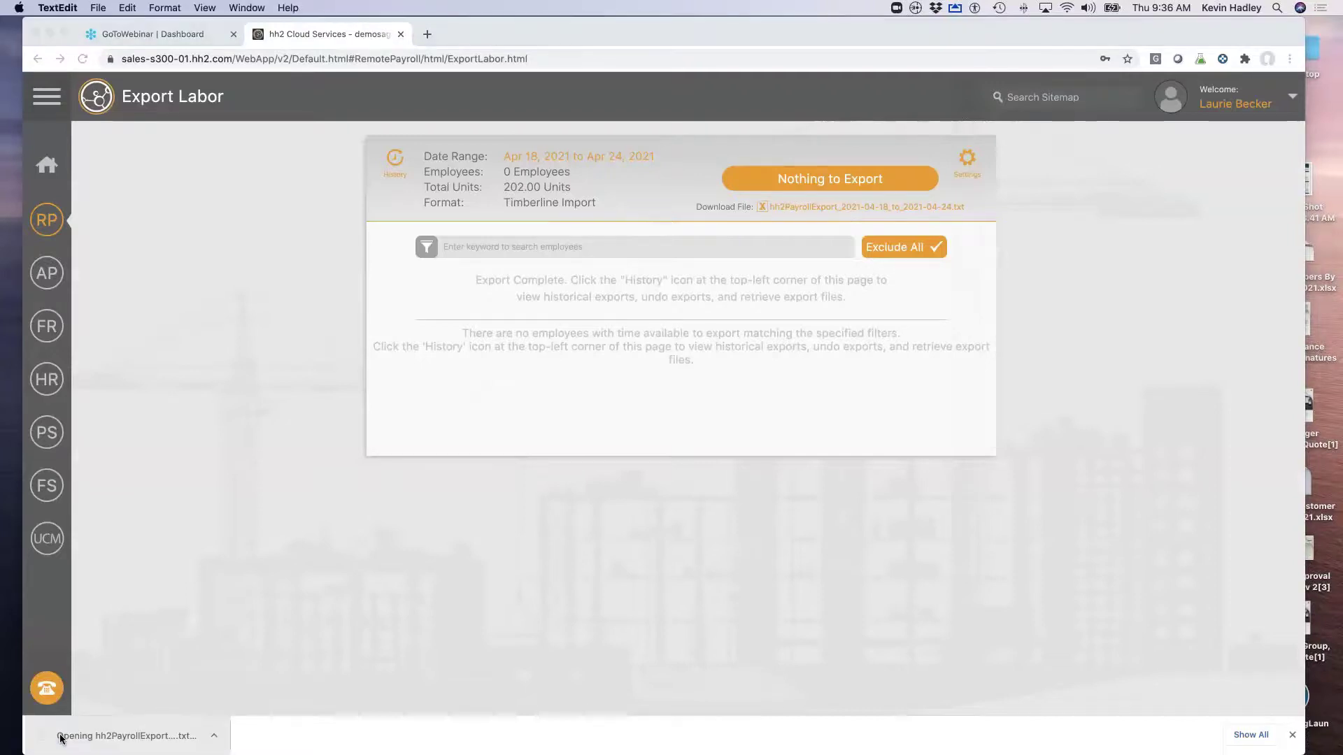
# Center the TextEdit window, scroll through the comma-separated time records, then close the file
pyautogui.moveTo(511, 67); pyautogui.dragTo(892, 161)
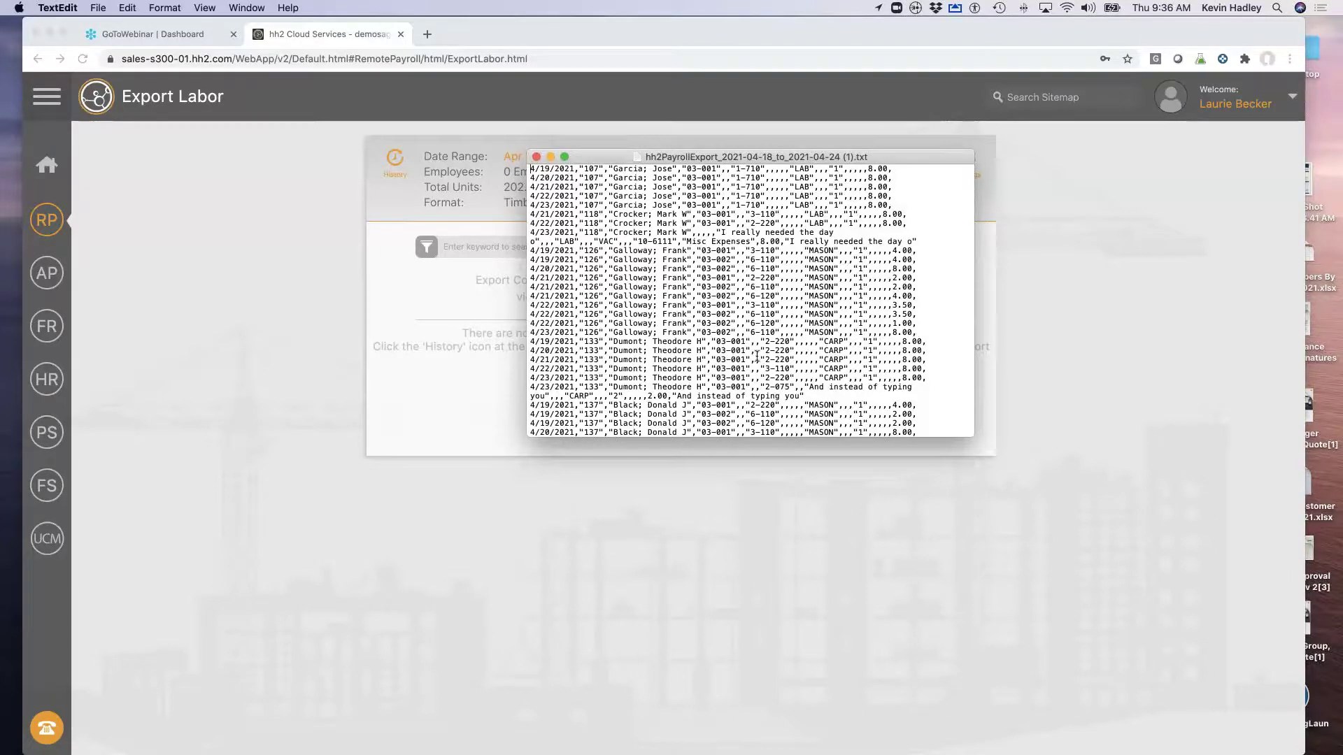
pyautogui.scroll(-3, 757, 357)
pyautogui.scroll(3, 757, 357)
pyautogui.click(536, 158)
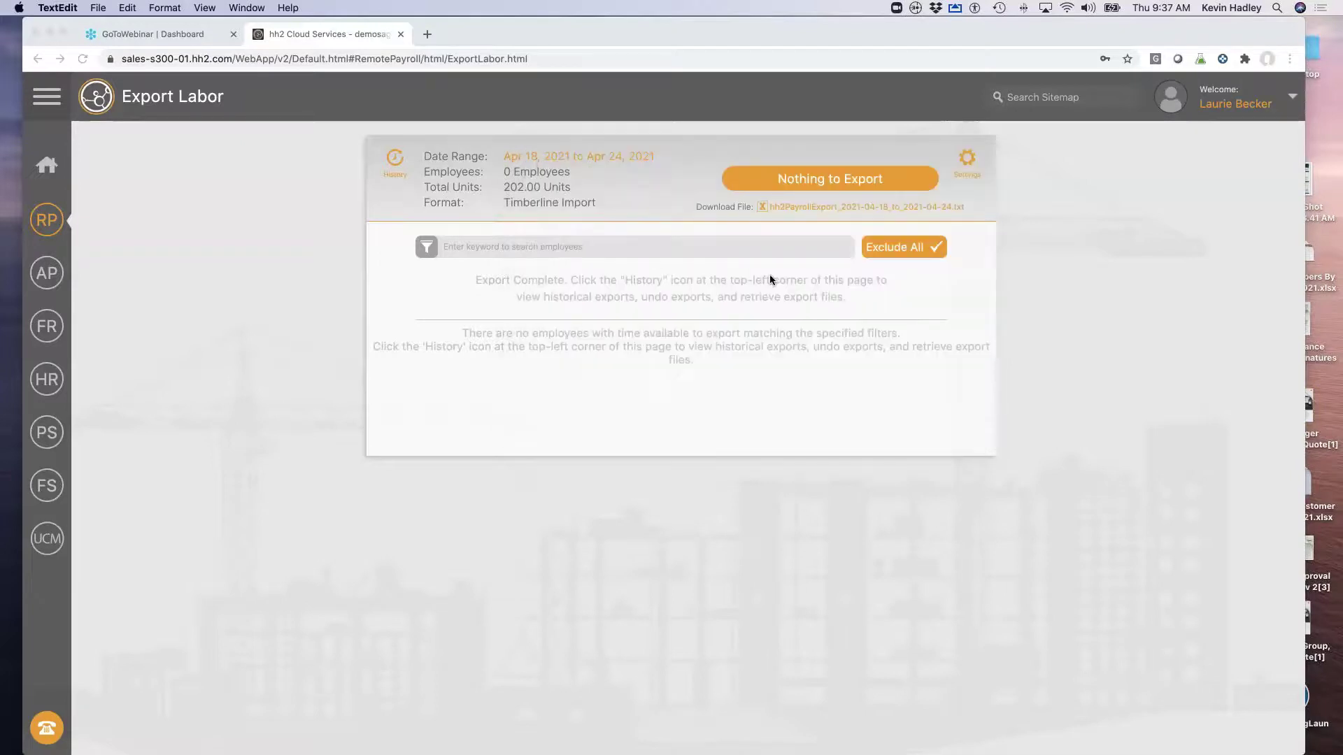
# Reopen Labor Time Approval to confirm the crew's time shows Exported, then minimize Chrome
pyautogui.click(23, 726)
pyautogui.click(46, 220)
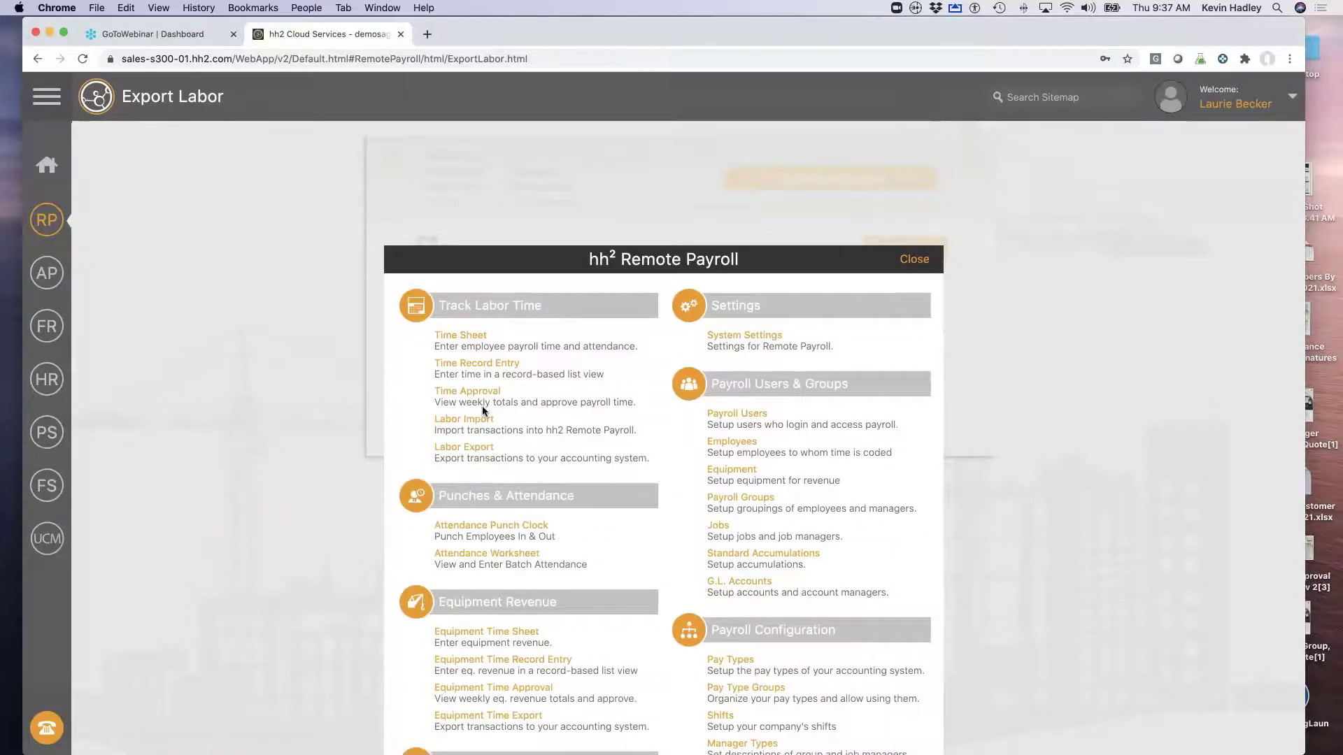
pyautogui.click(467, 391)
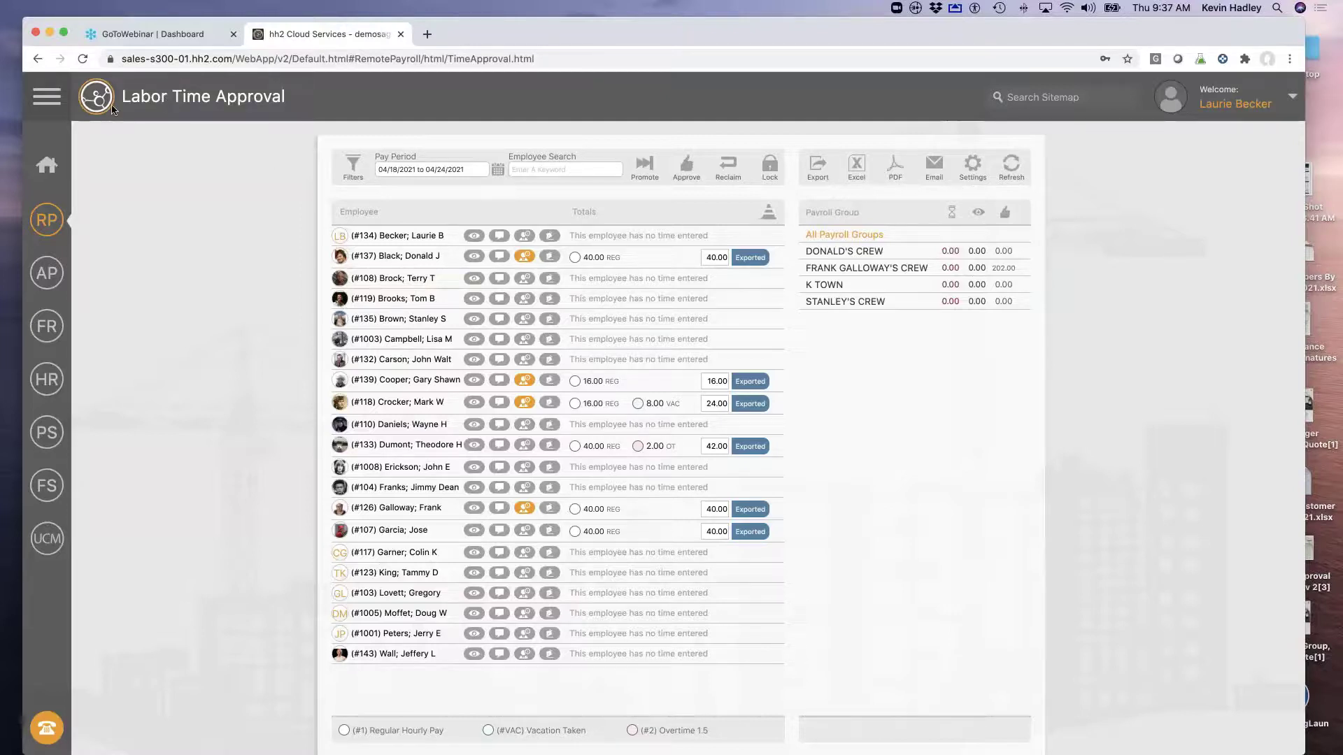
pyautogui.click(49, 33)
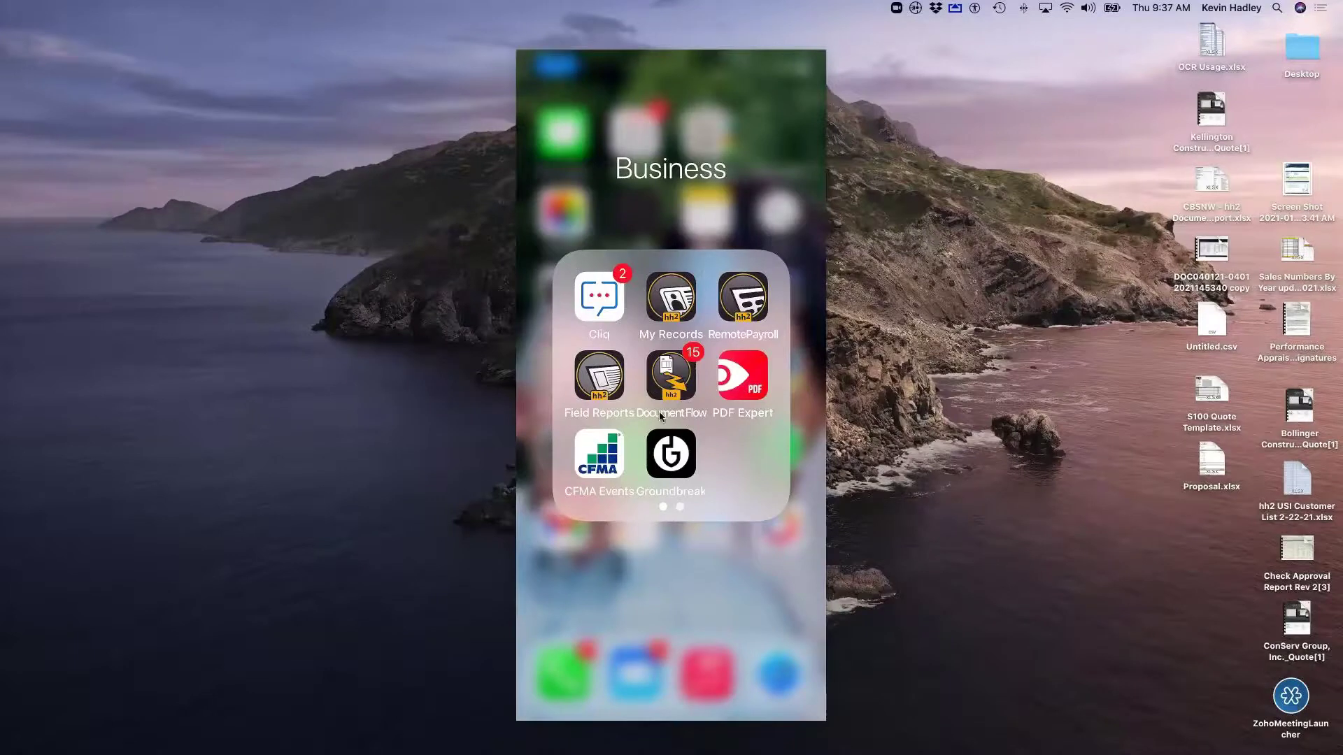
pyautogui.click(605, 384)
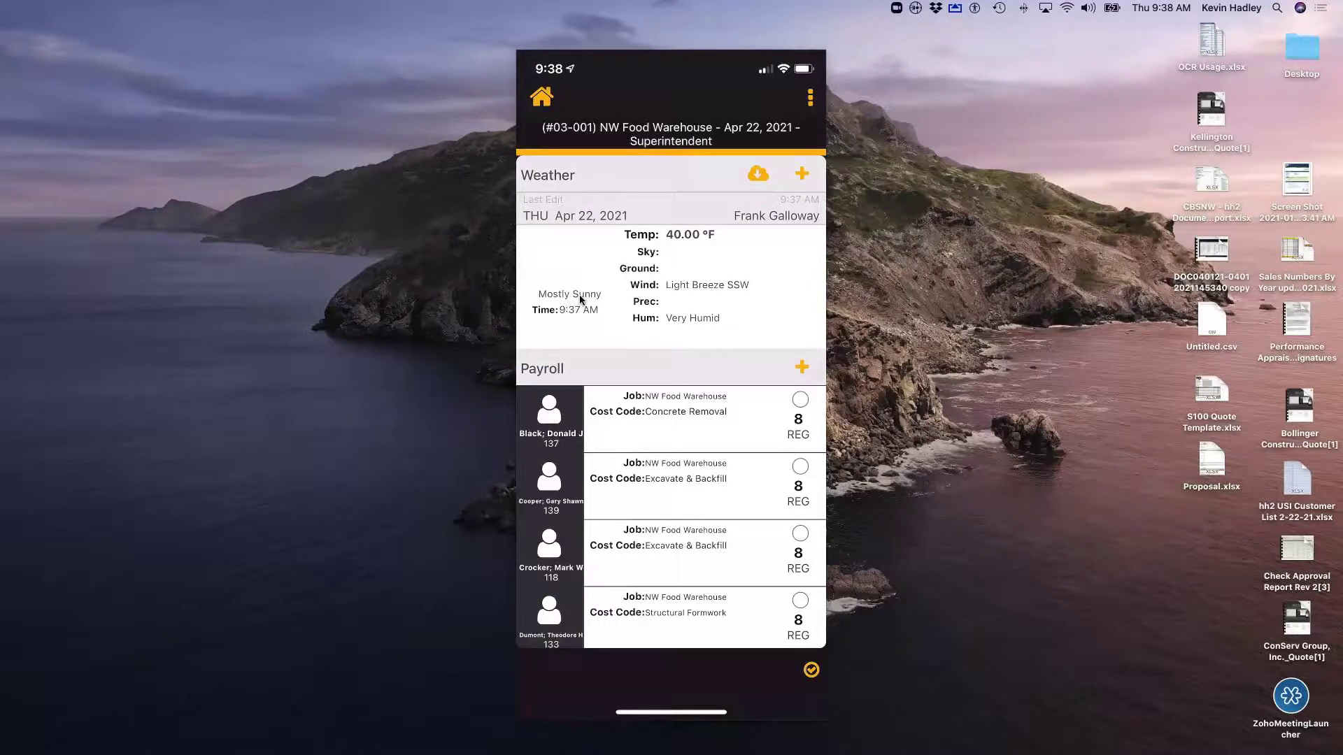
pyautogui.scroll(-10, 774, 363)
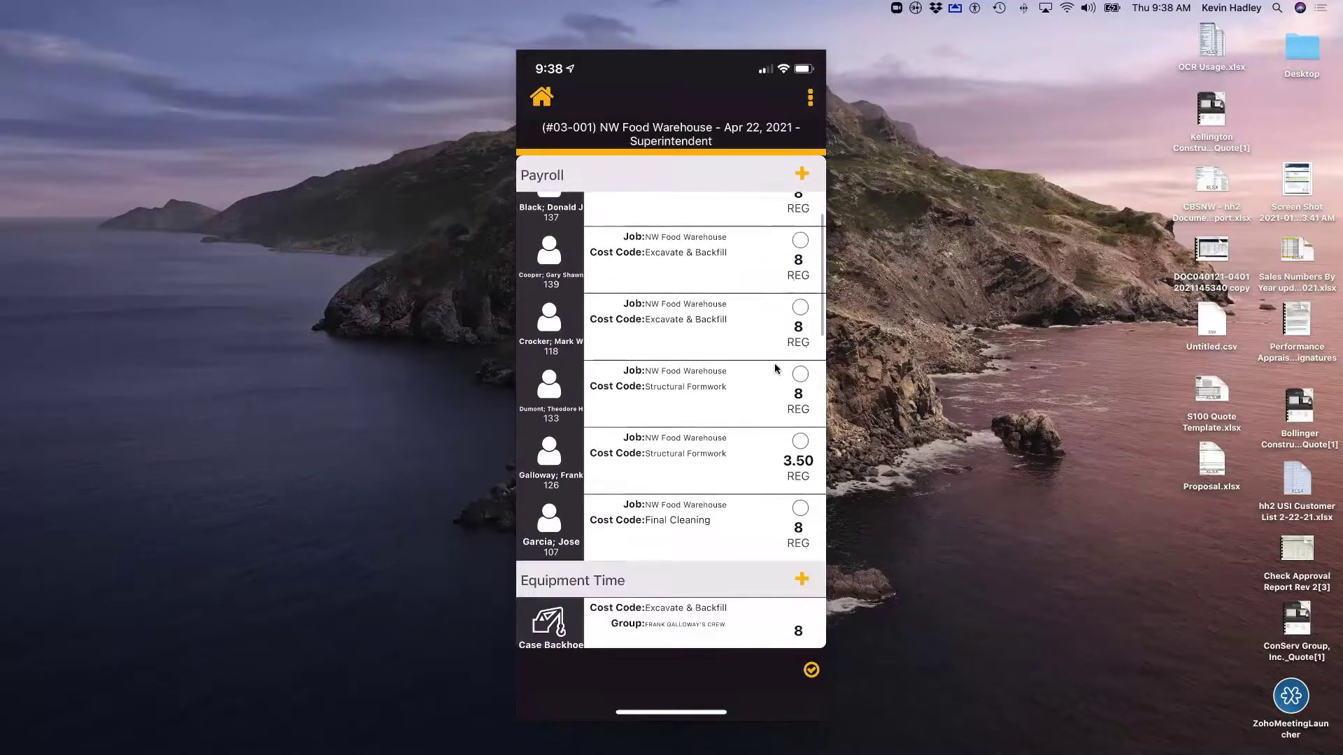
pyautogui.scroll(5, 744, 363)
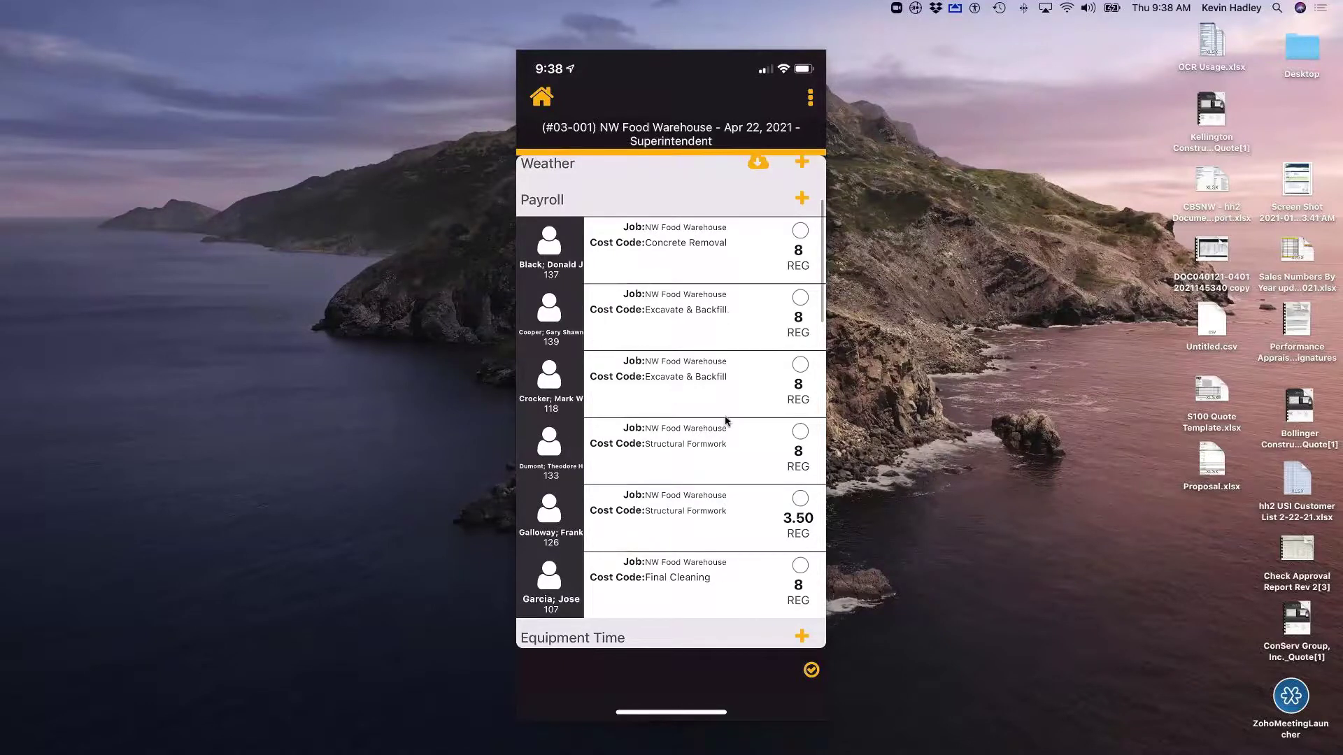
pyautogui.scroll(-3, 732, 426)
pyautogui.scroll(-5, 736, 425)
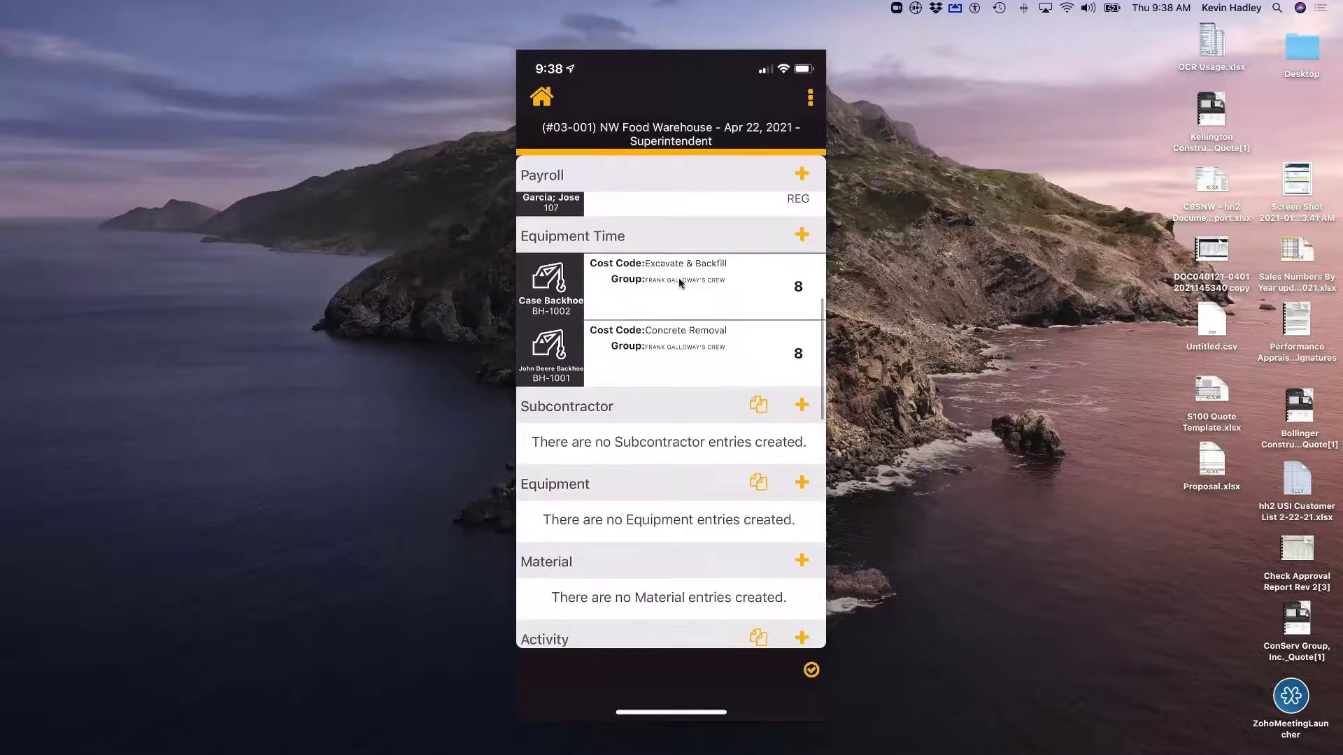
pyautogui.scroll(2, 703, 443)
pyautogui.scroll(-3, 596, 354)
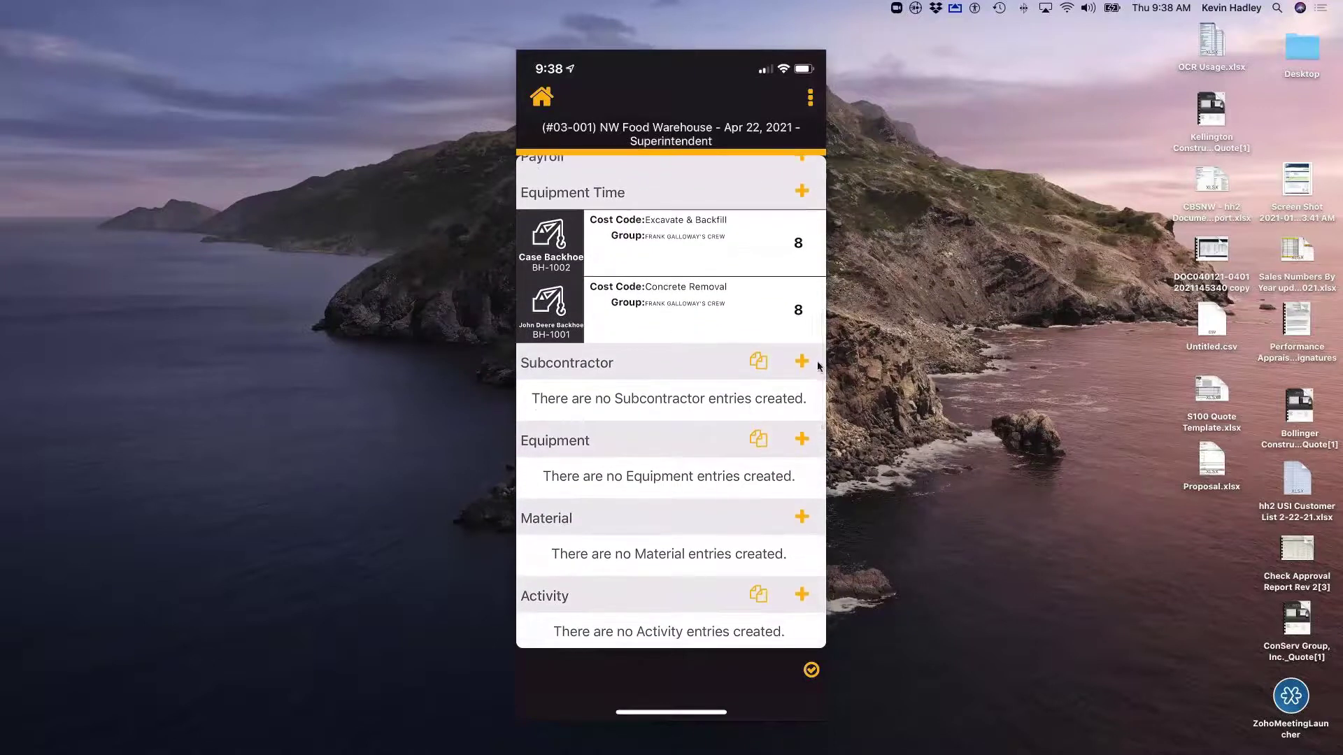
# Copy the subcontractor entries from the previous log into the Apr 22 NW Food Warehouse report
pyautogui.click(758, 362)
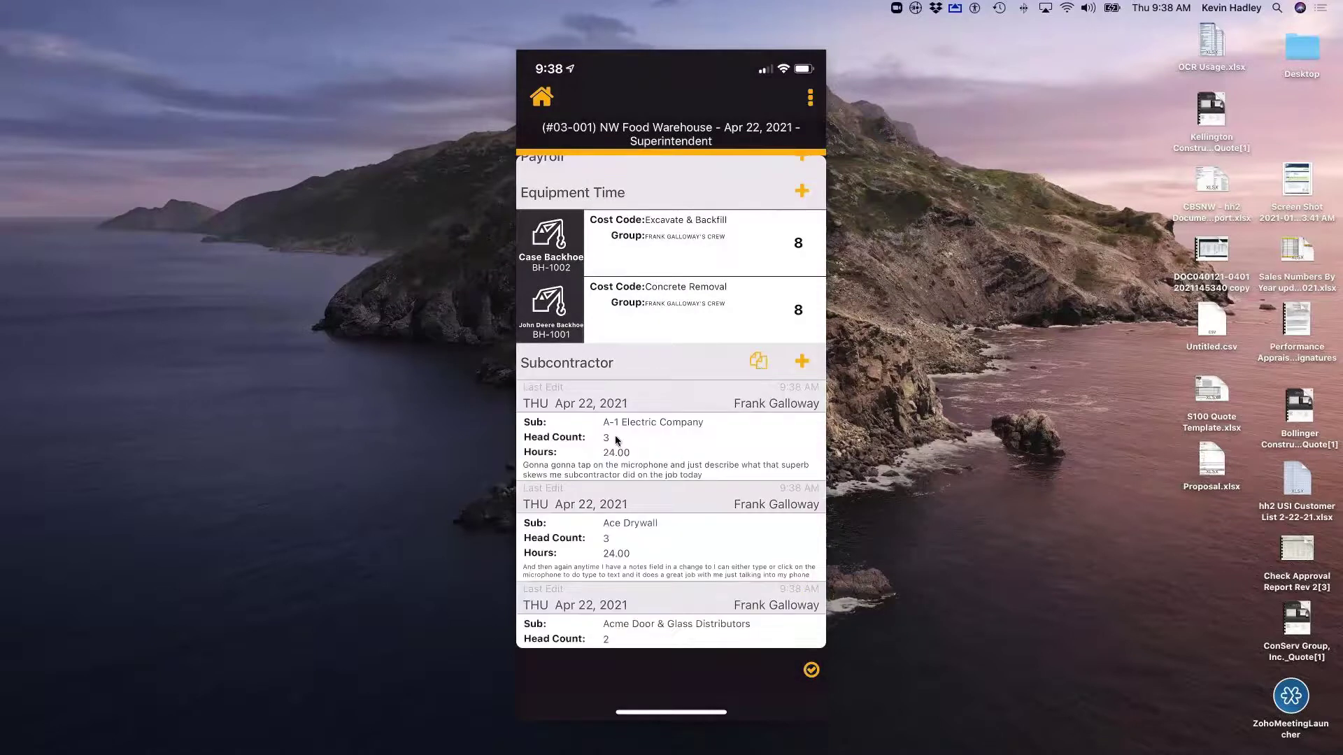
pyautogui.scroll(-1, 614, 442)
pyautogui.scroll(-3, 614, 441)
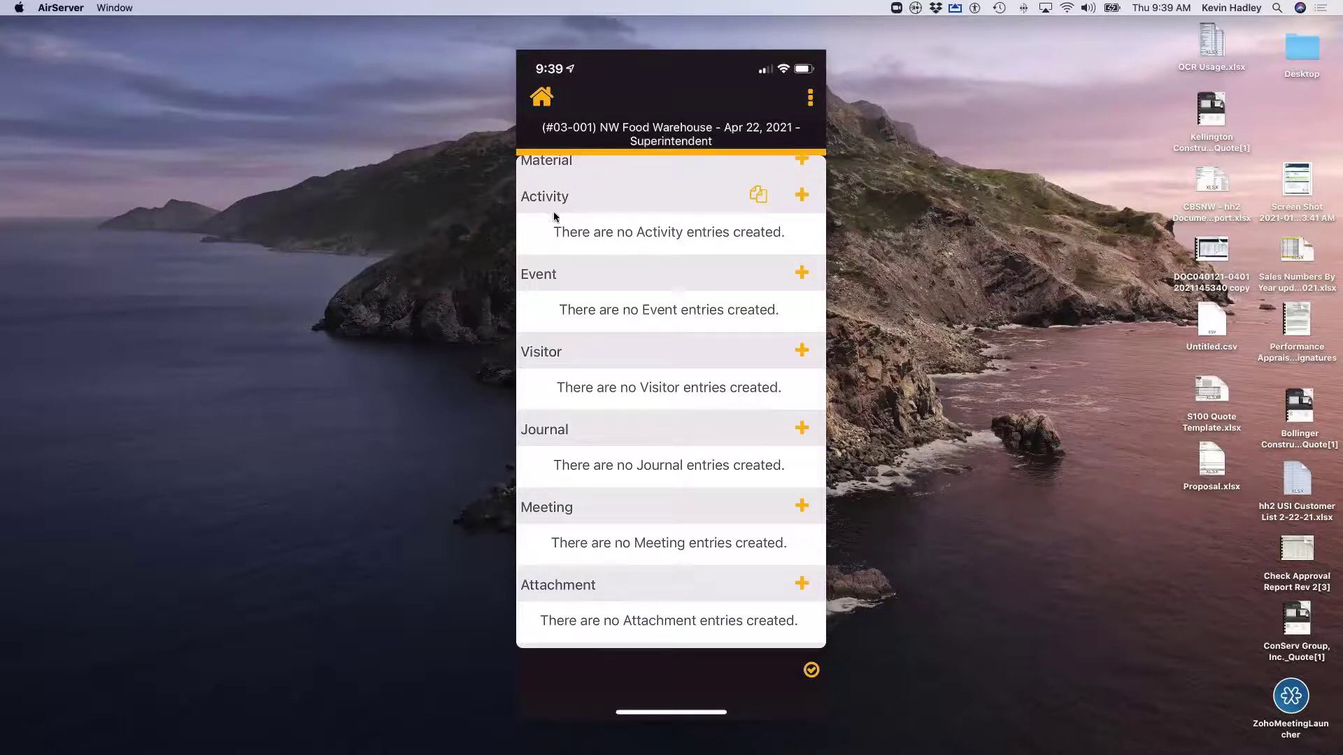
# Copy the Cement Paving activity (100.00 units, 35.00% complete) from the previous log
pyautogui.click(758, 206)
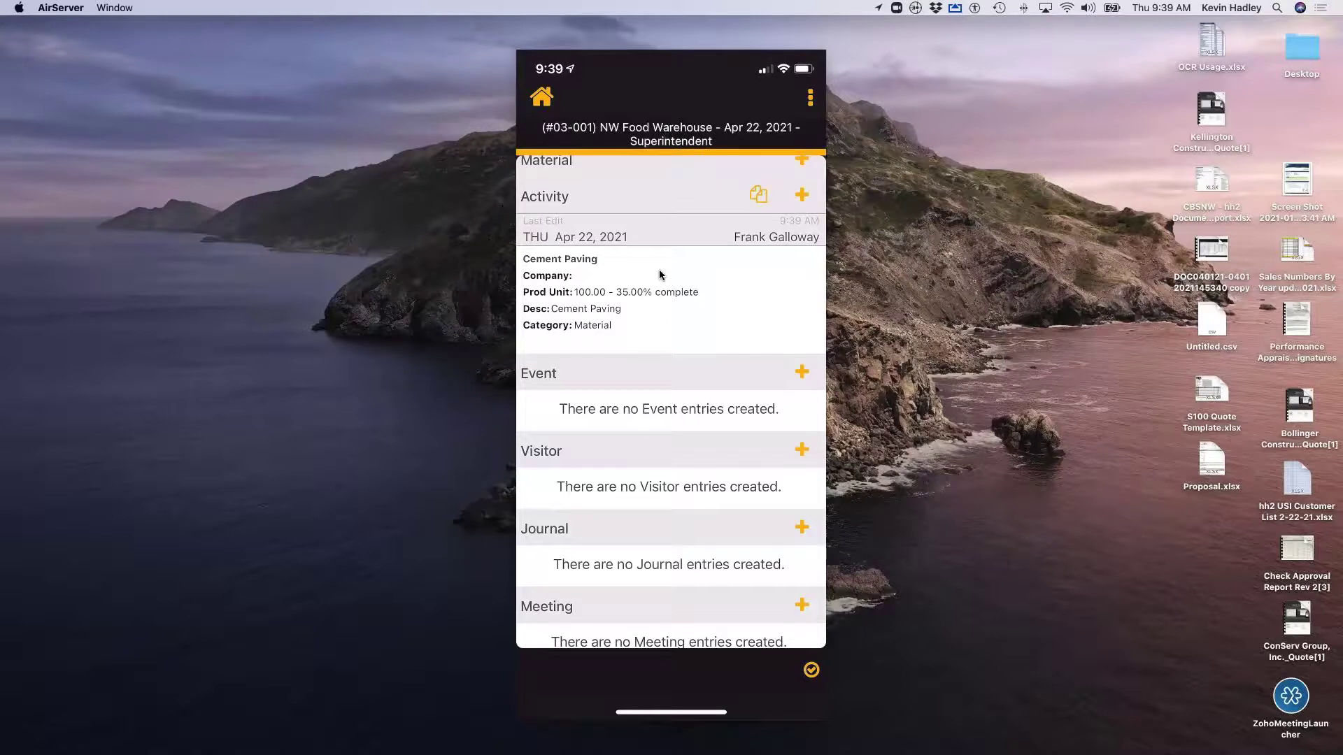
# Scroll down to the Attachment section to add a photo
pyautogui.scroll(-5, 588, 357)
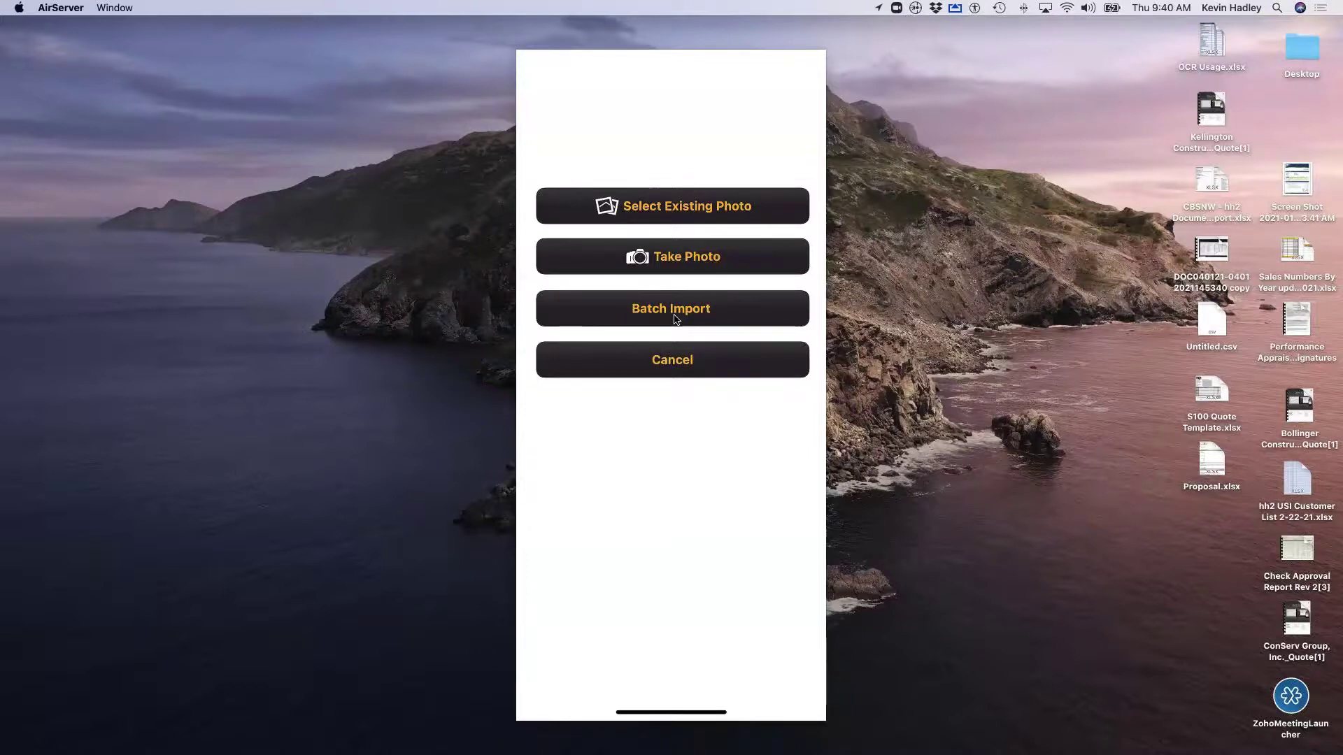
# Take a new photo with the camera, title it 'office', and save the attachment
pyautogui.click(684, 271)
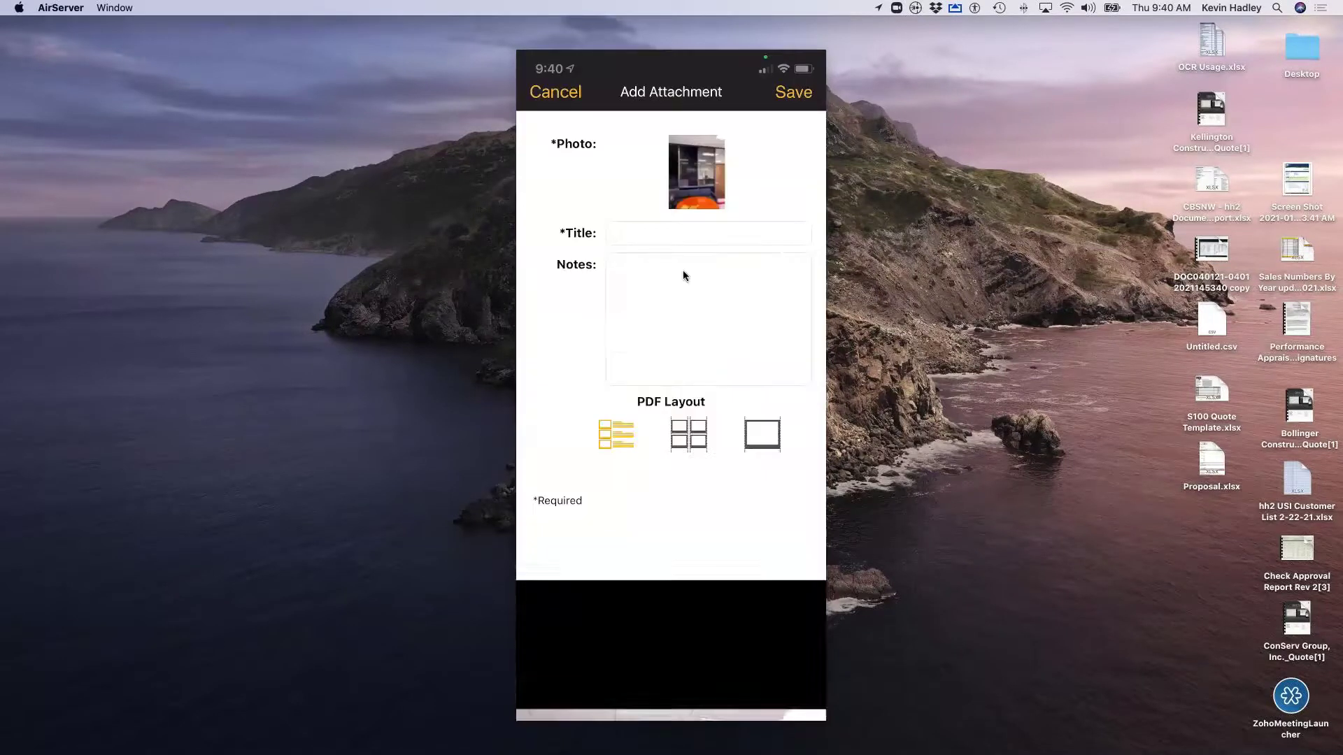
pyautogui.write('office')
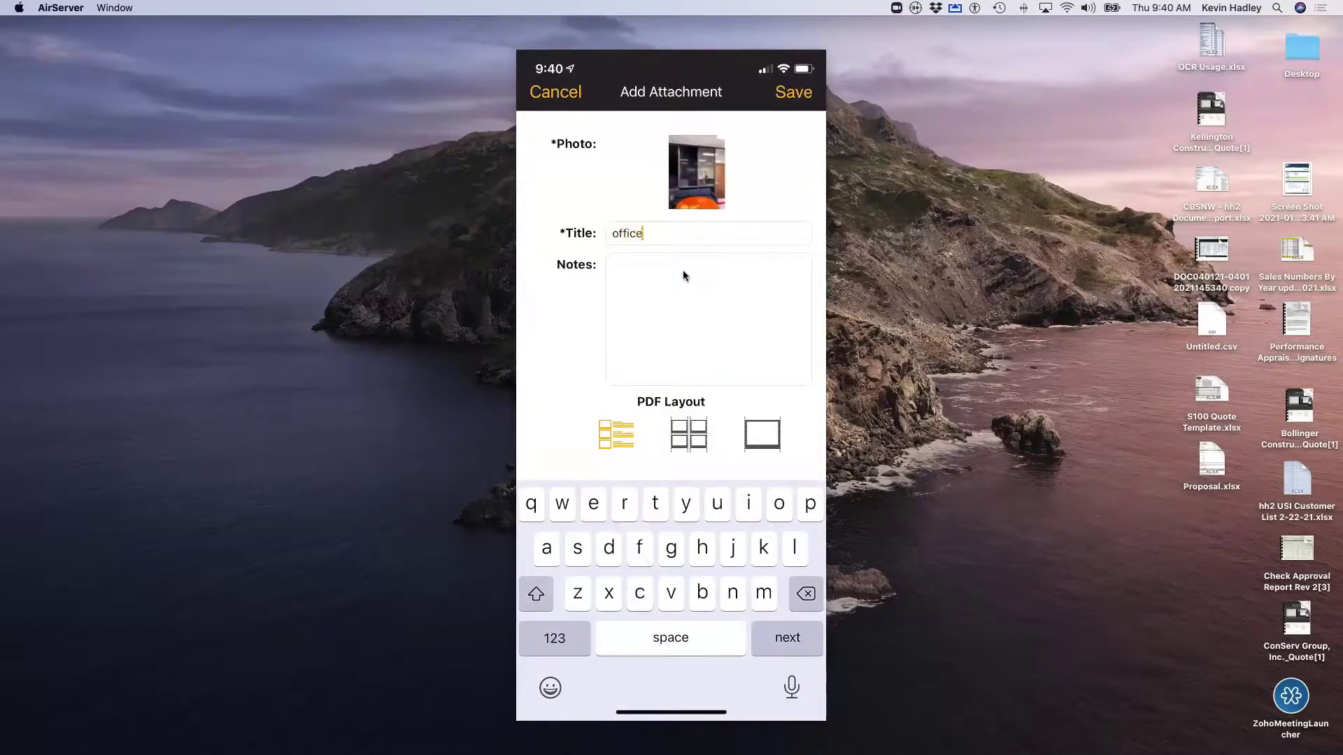
pyautogui.click(793, 92)
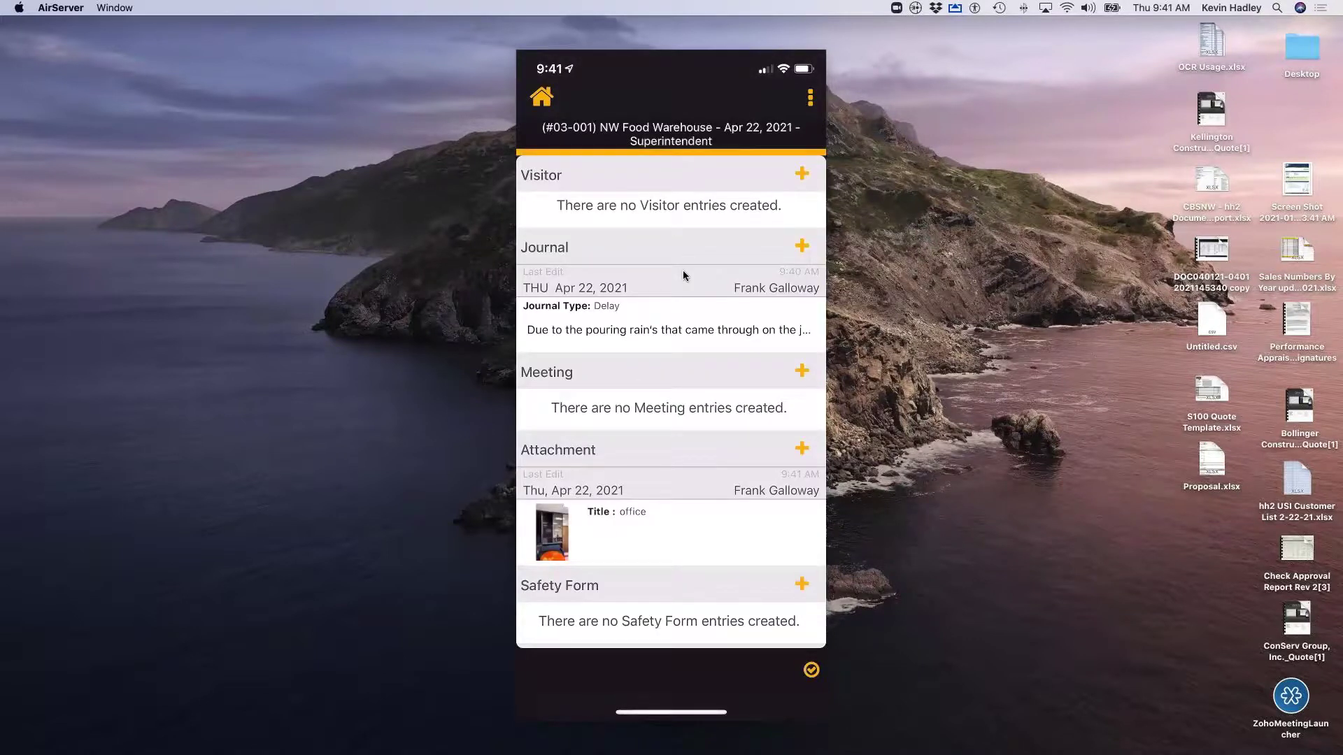
# Scroll through the remaining sections of the Apr 22 daily field report
pyautogui.scroll(-5, 683, 270)
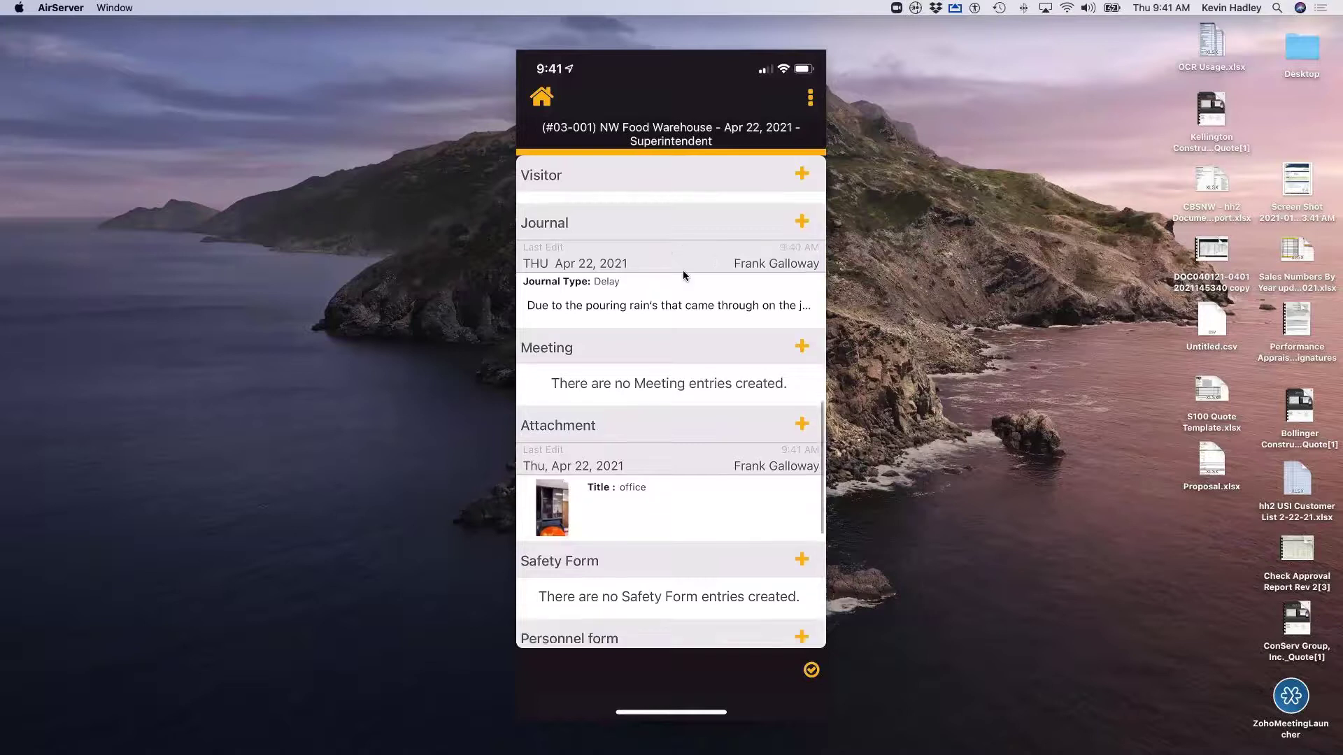
pyautogui.scroll(-3, 684, 273)
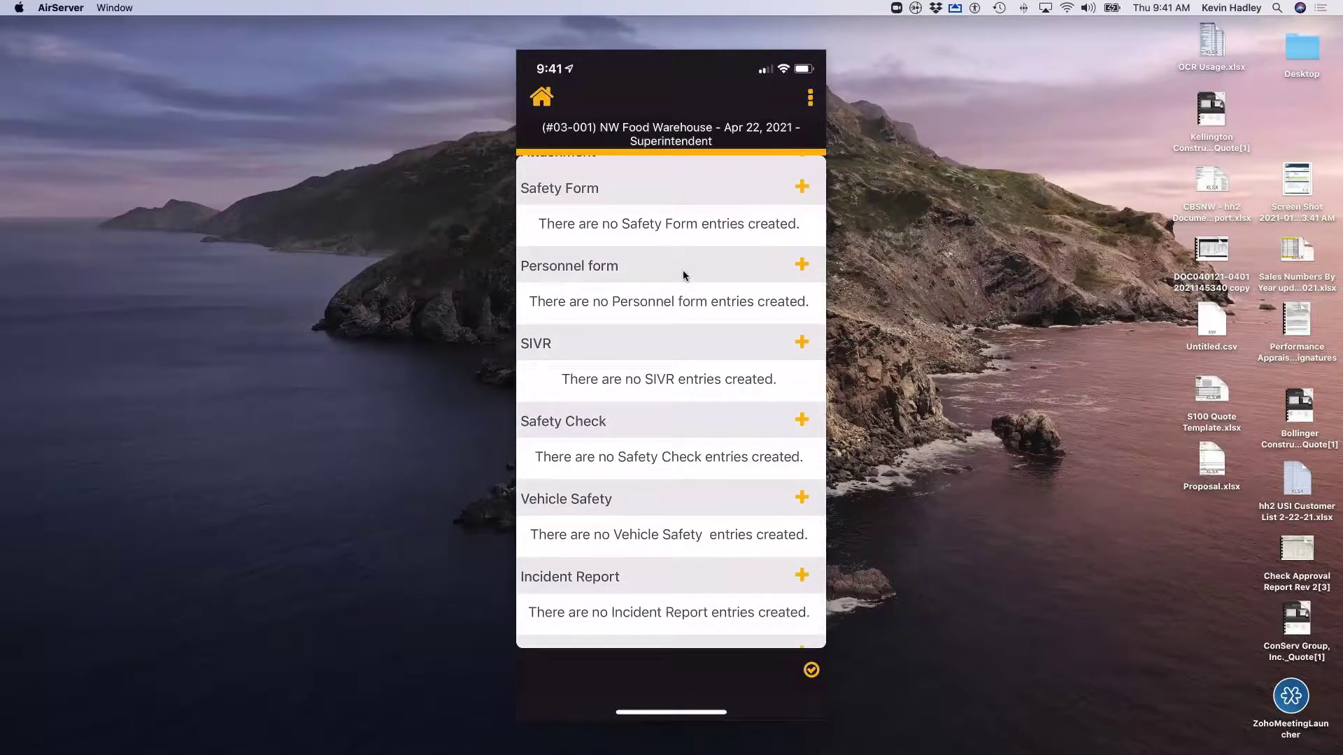
pyautogui.scroll(-2, 684, 274)
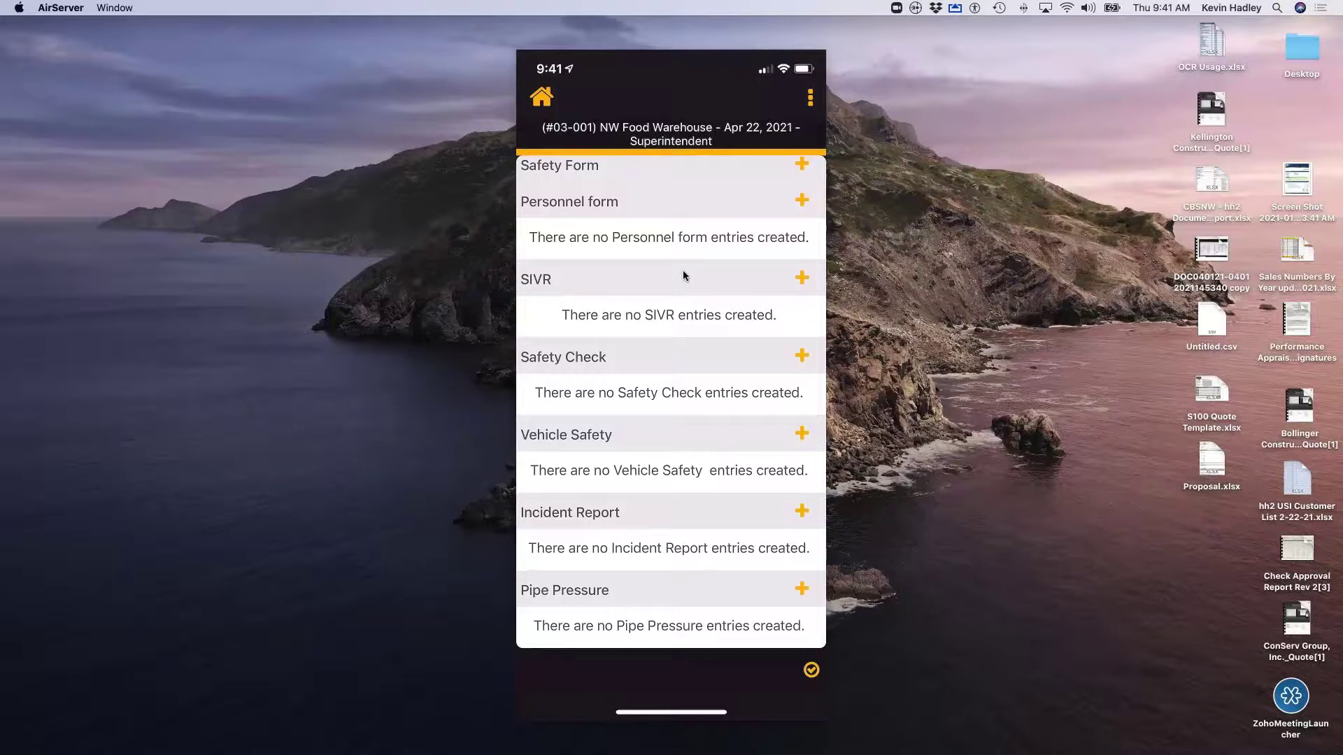
pyautogui.scroll(10, 683, 275)
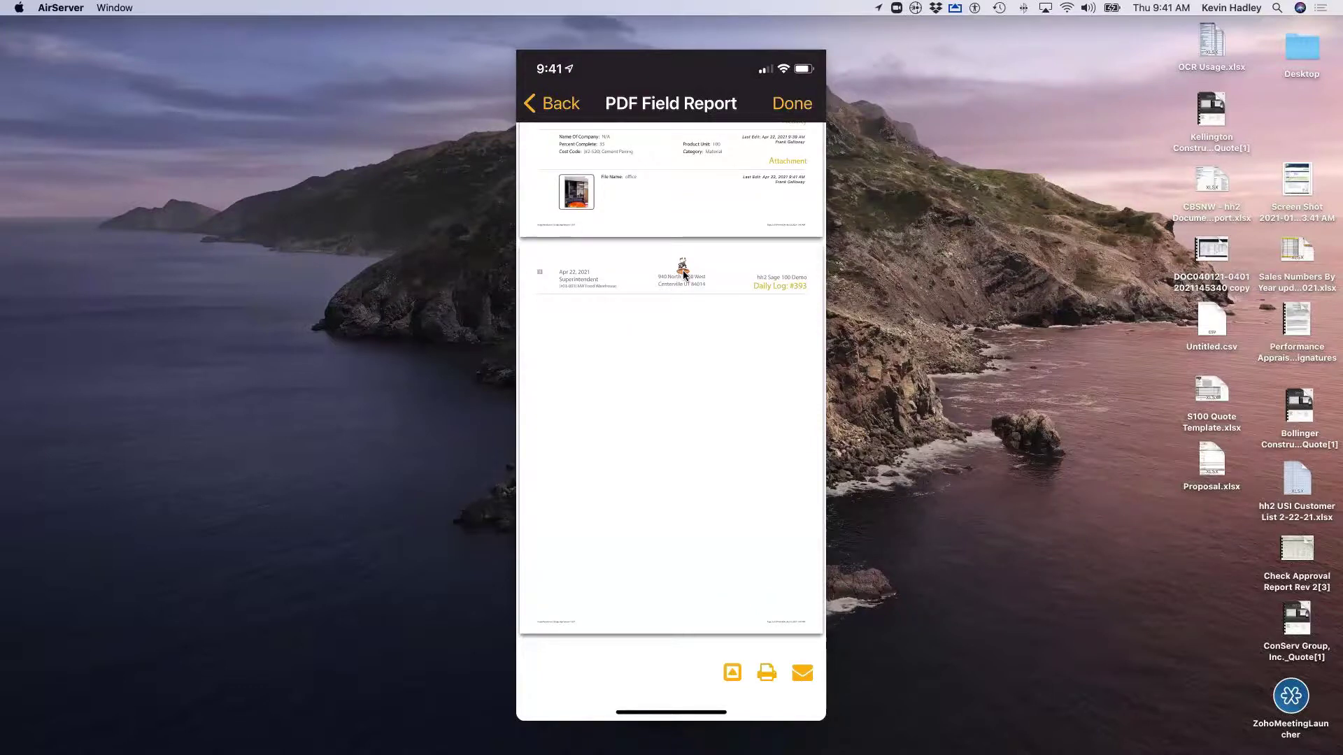
pyautogui.moveTo(347, 753)
pyautogui.click(281, 737)
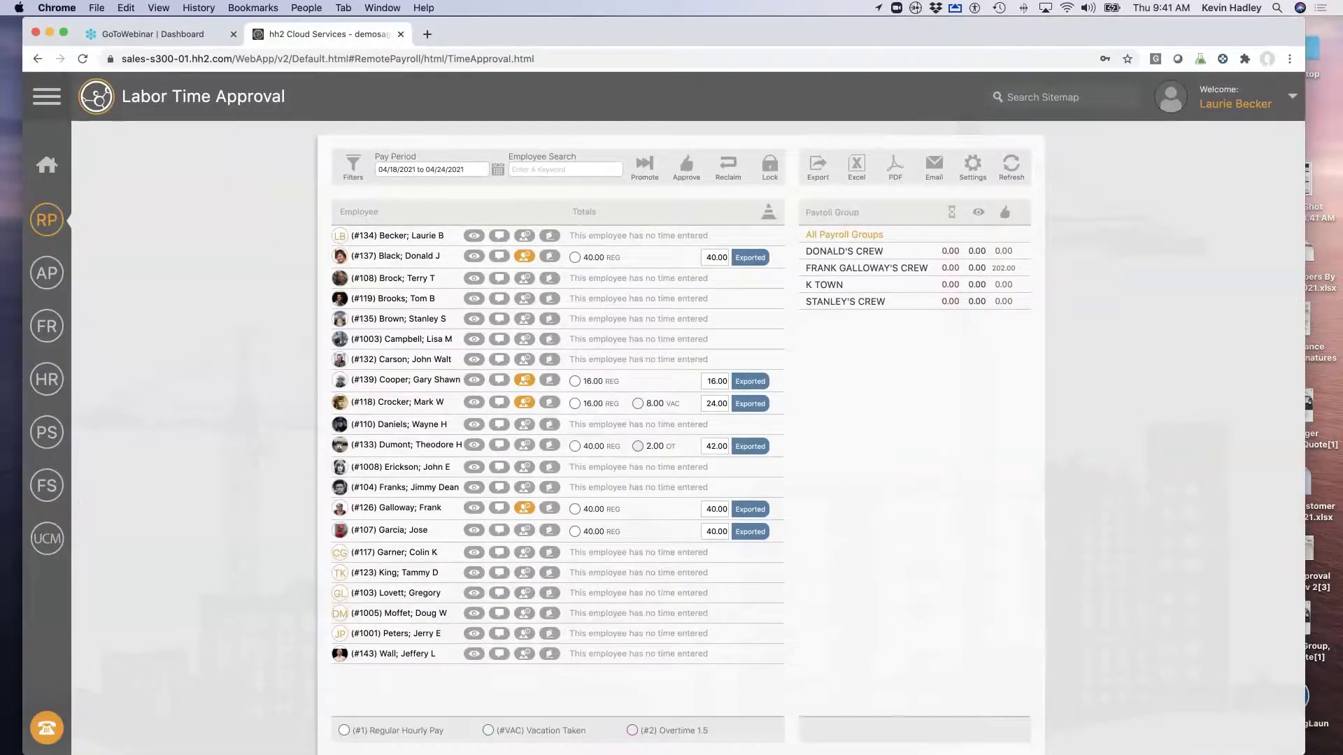
# Open the Apr 22 NW Food Warehouse daily log from the Daily Logs Calendar and scroll its entries
pyautogui.click(47, 326)
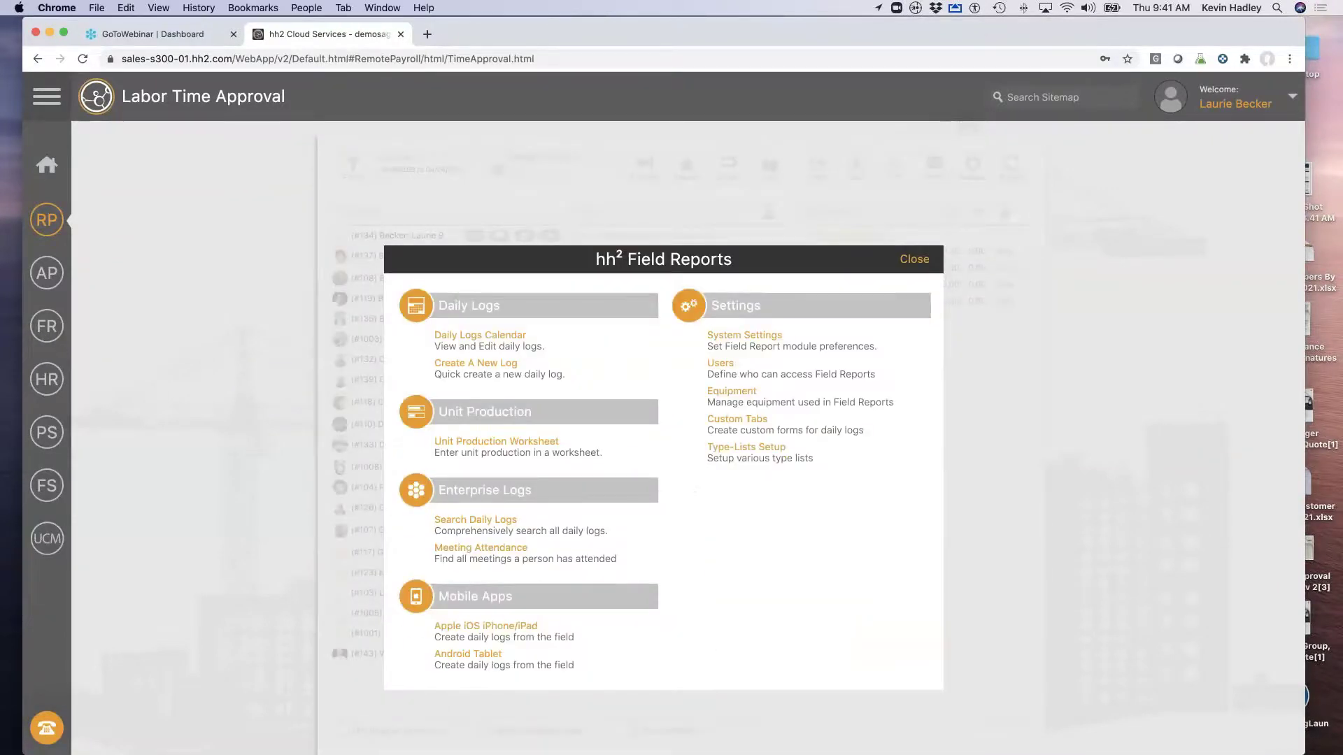
pyautogui.click(503, 340)
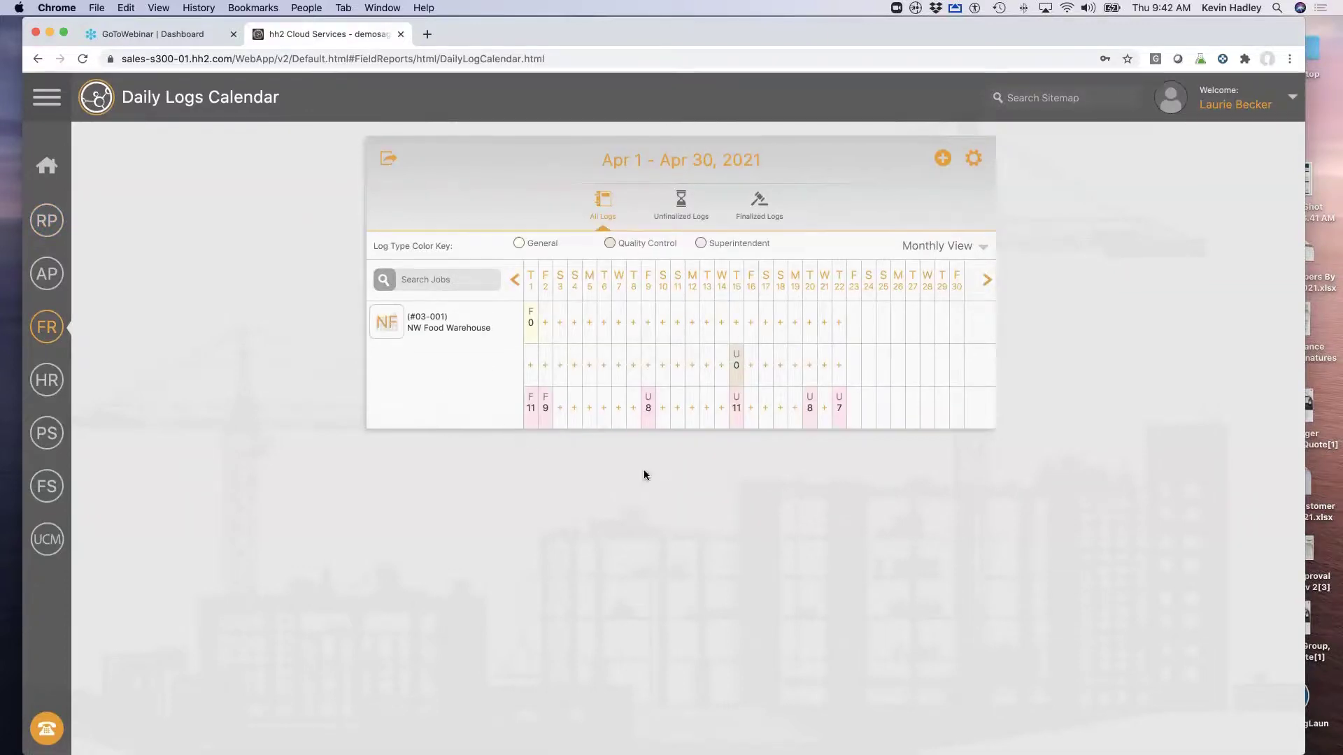
pyautogui.click(840, 406)
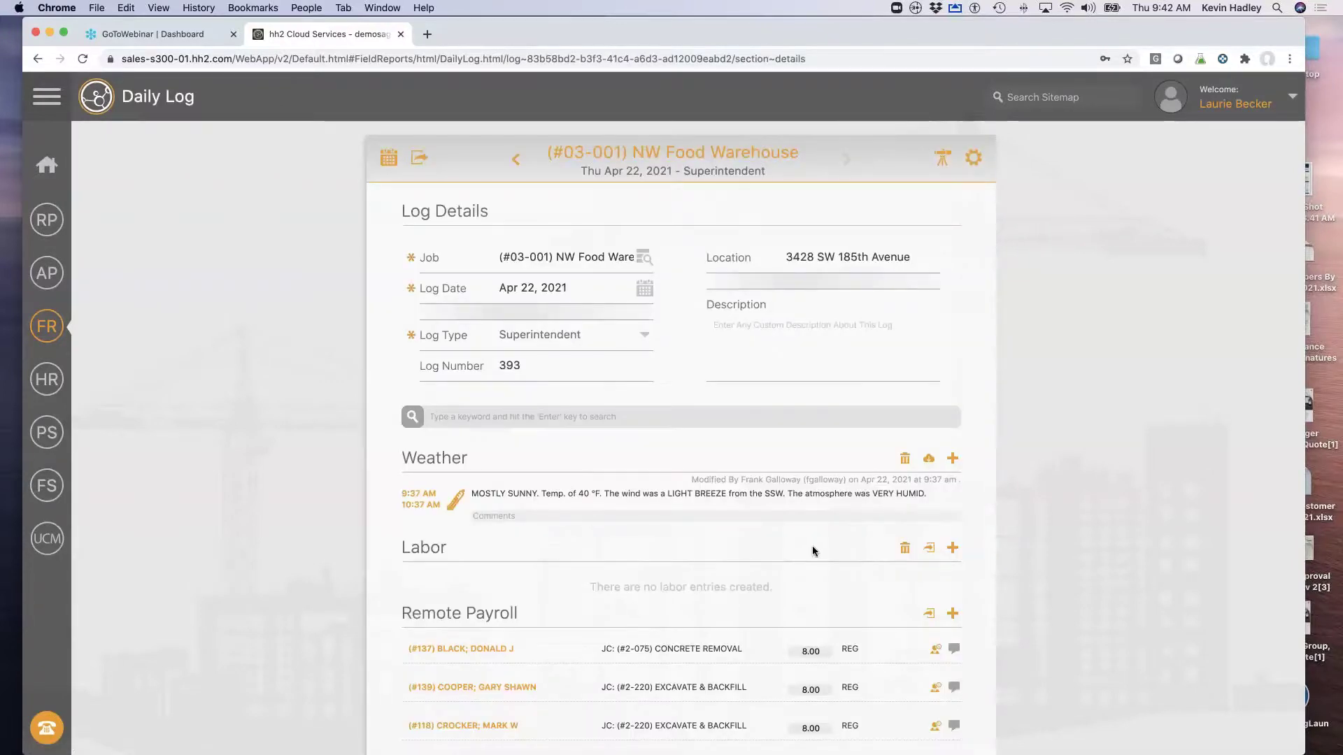
pyautogui.scroll(-5, 814, 550)
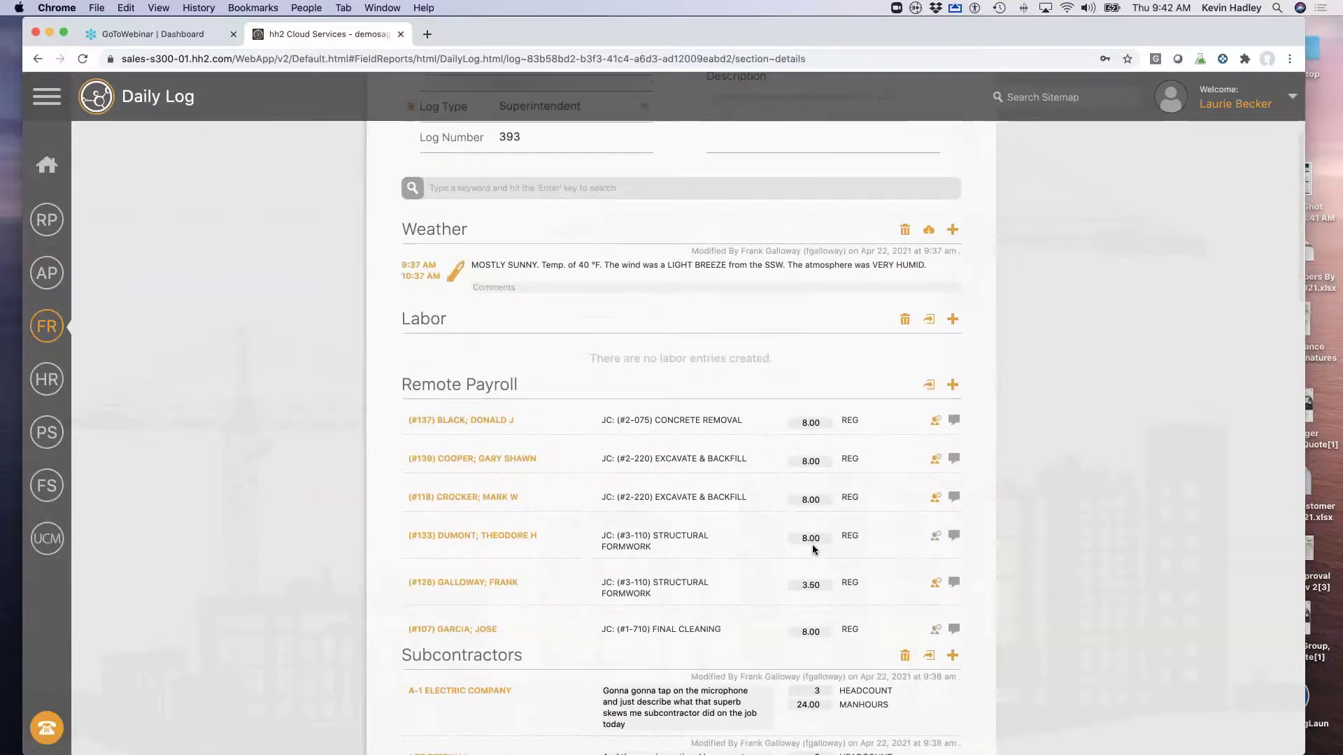
pyautogui.scroll(-4, 811, 546)
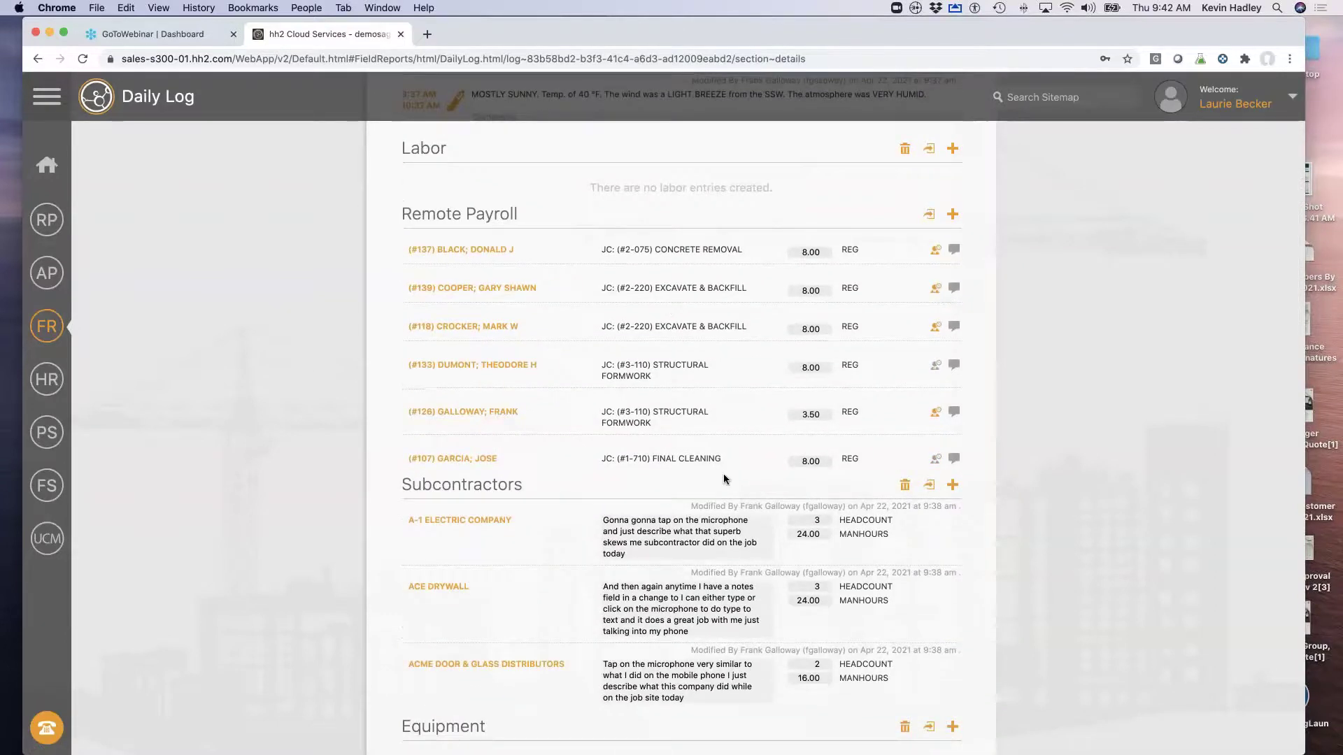
pyautogui.scroll(-5, 724, 479)
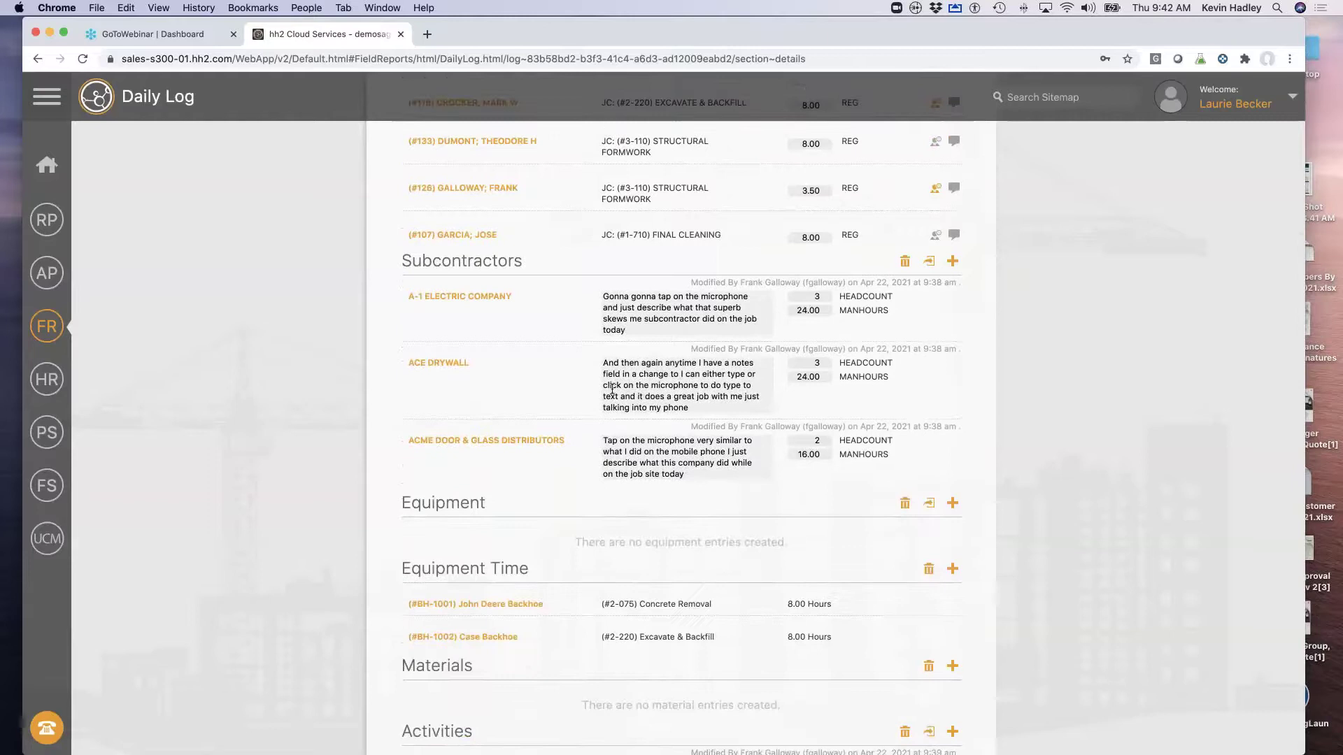
pyautogui.scroll(-5, 612, 389)
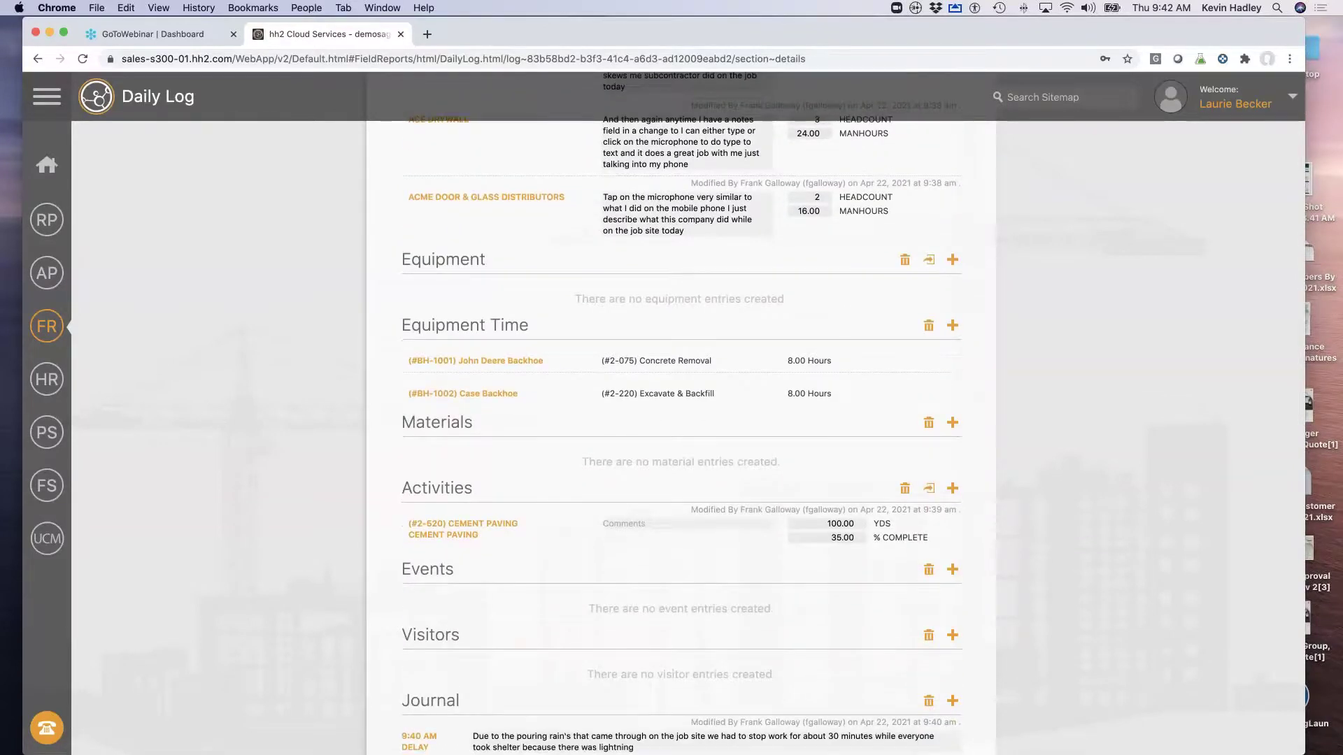
pyautogui.scroll(-3, 676, 494)
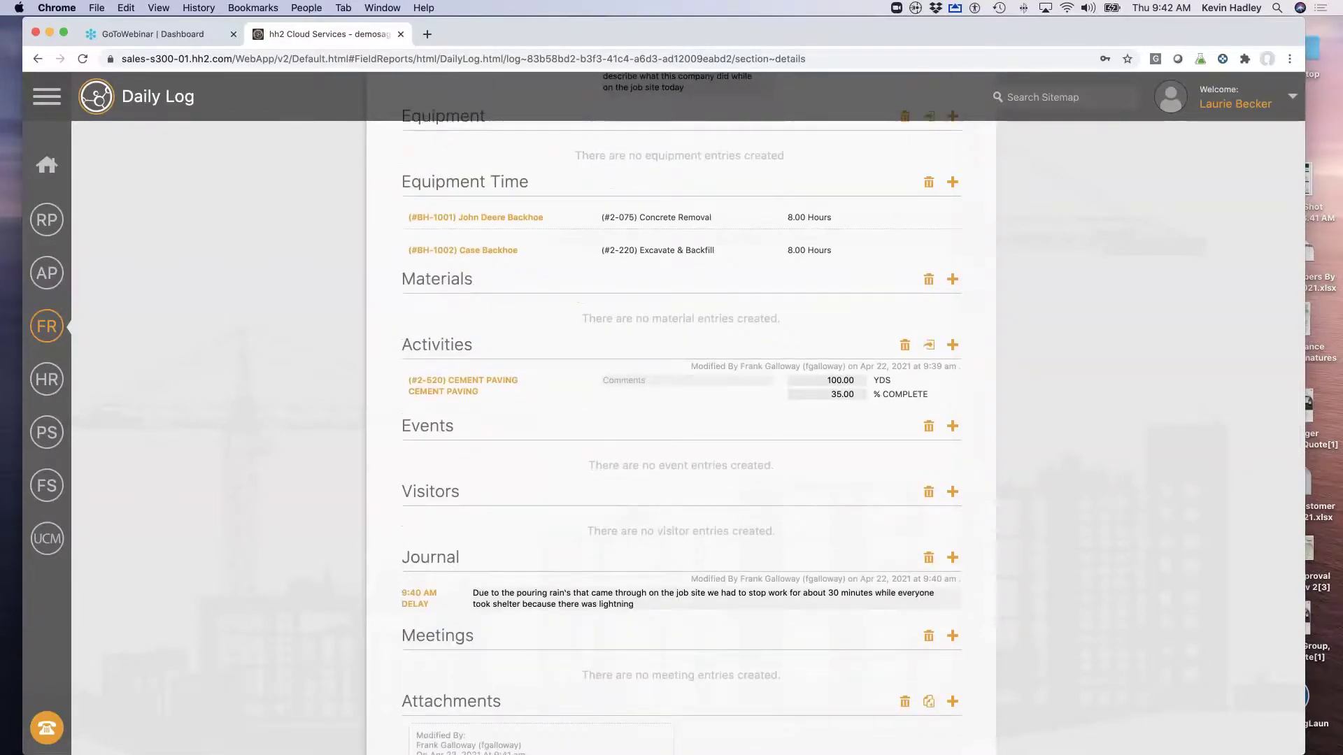
pyautogui.scroll(-1, 803, 423)
pyautogui.scroll(-3, 802, 421)
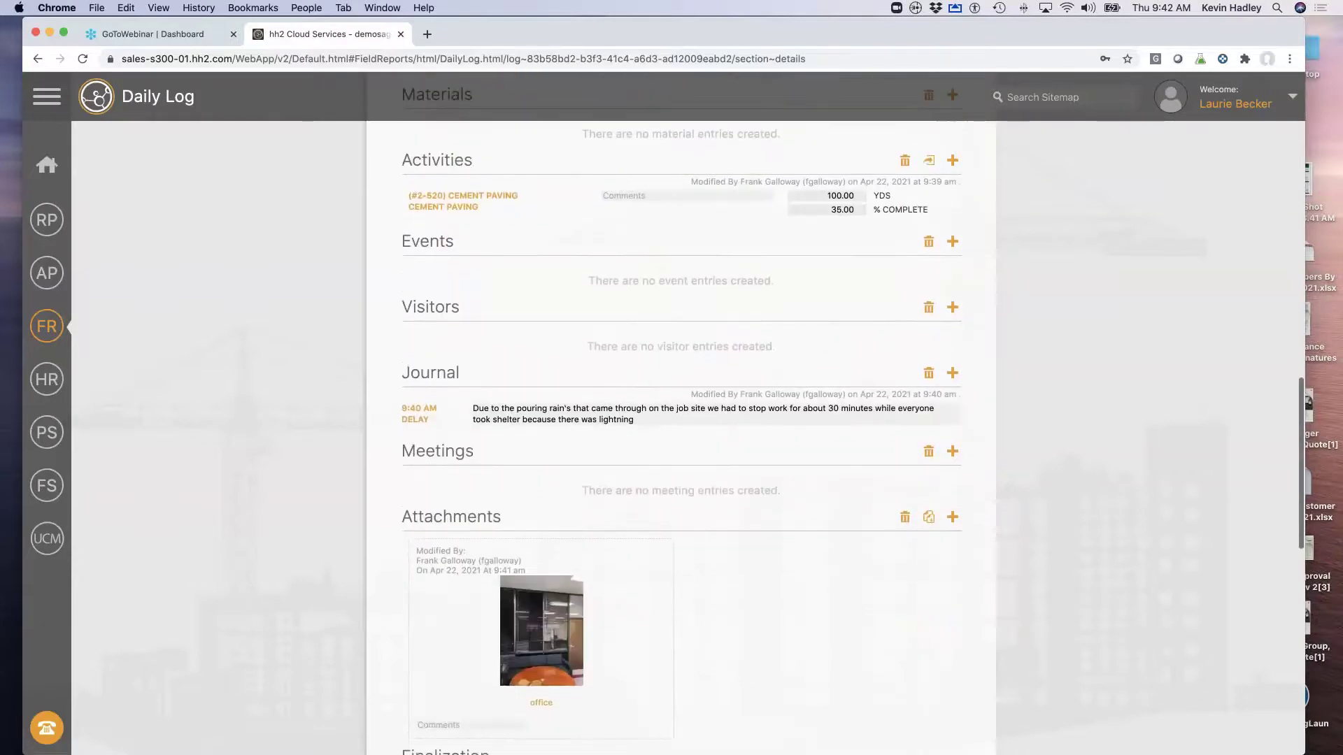
pyautogui.scroll(-3, 529, 457)
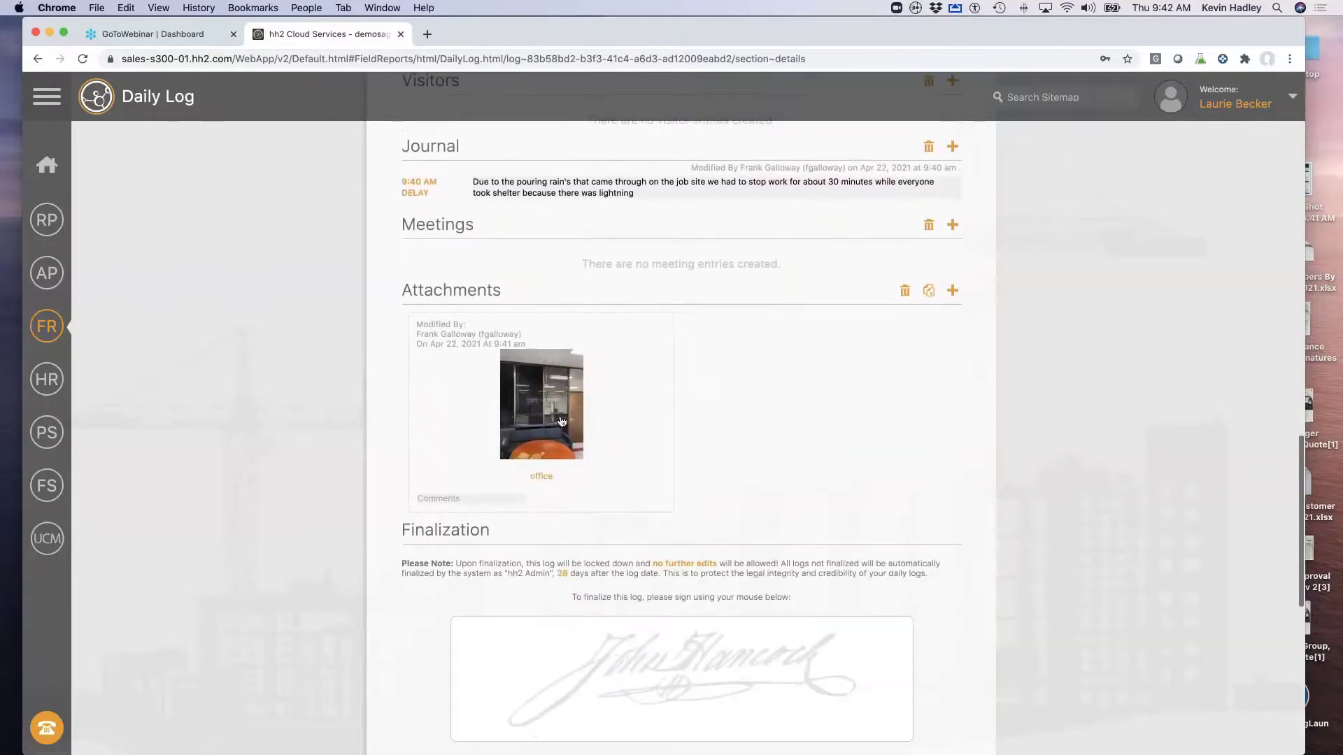
# View the office photo at full size, close it, and return to the log top
pyautogui.click(529, 457)
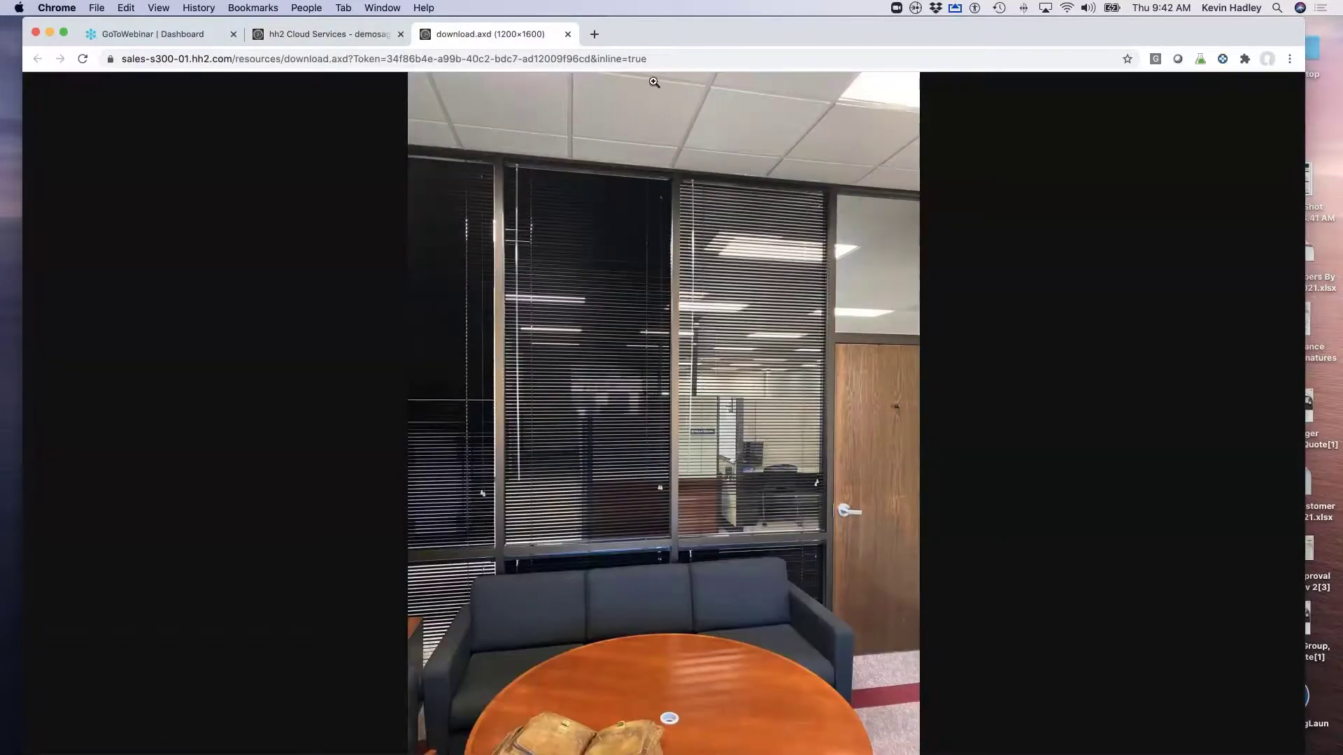
pyautogui.click(569, 38)
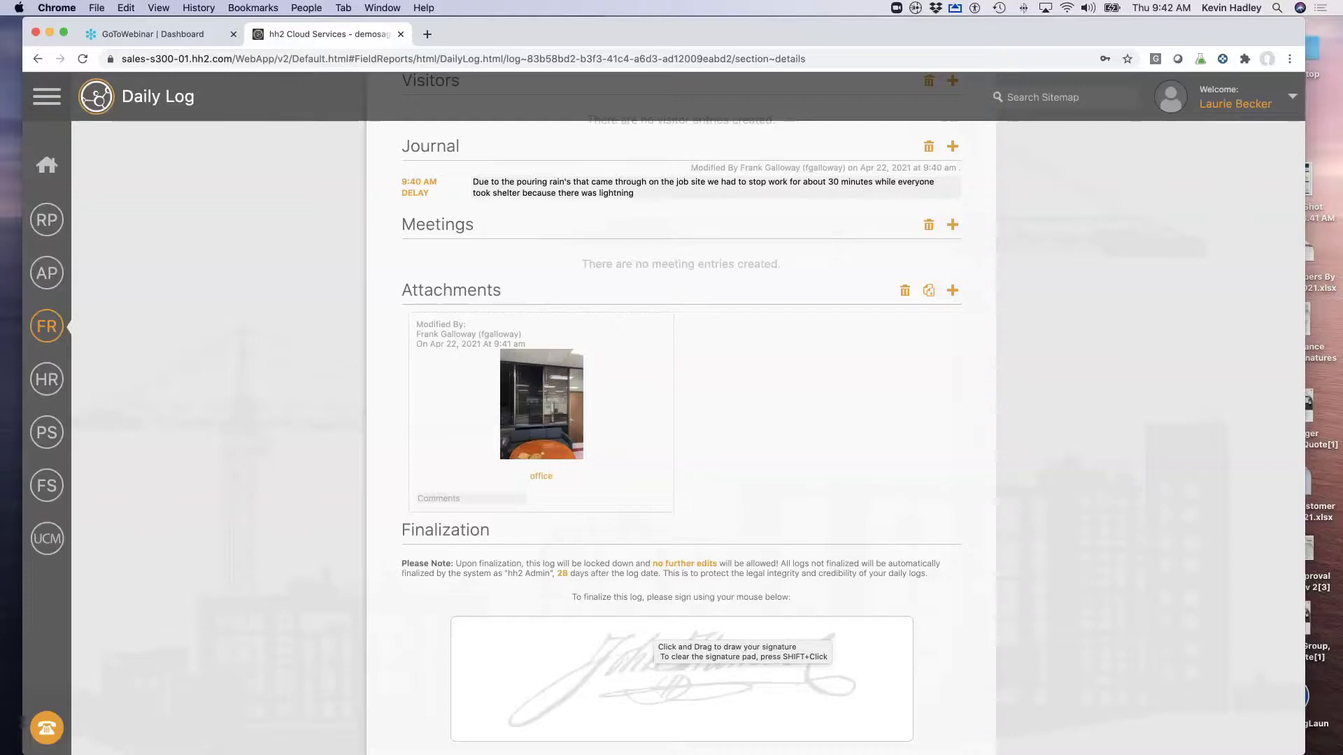
pyautogui.scroll(15, 653, 627)
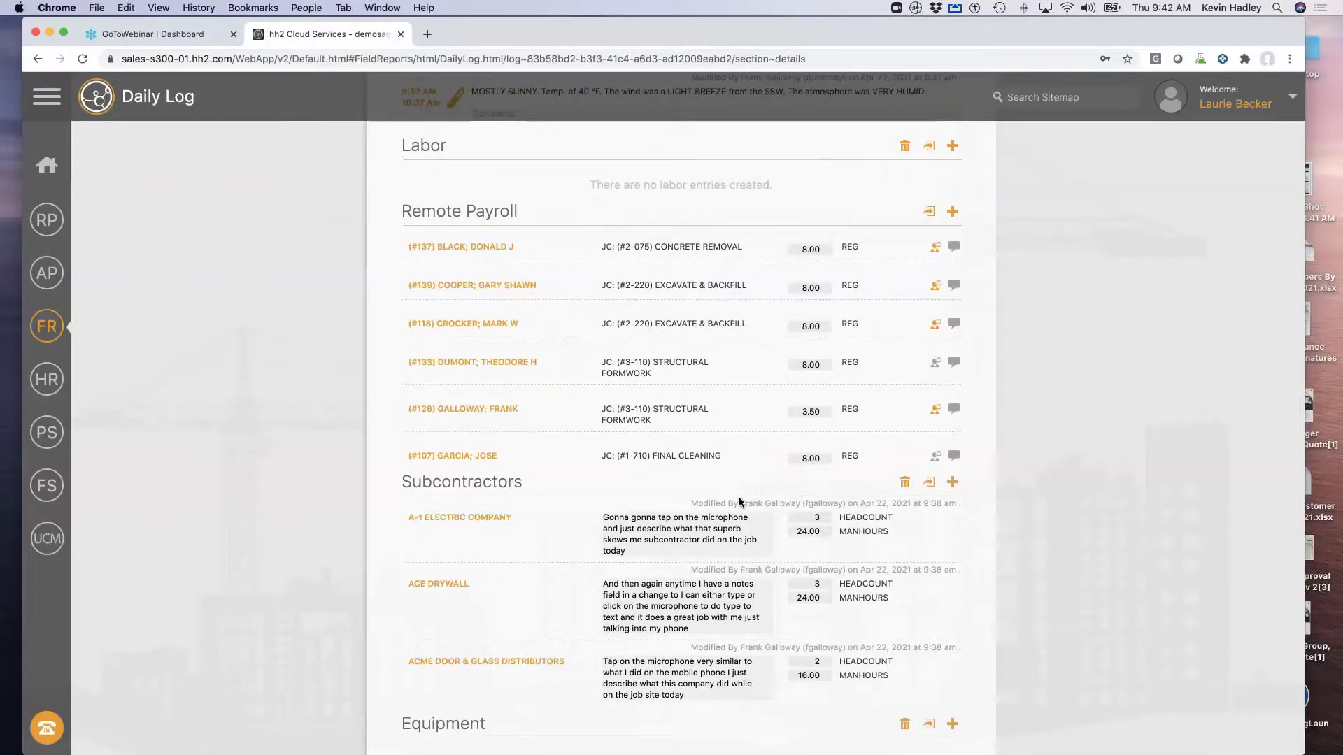
pyautogui.scroll(10, 594, 601)
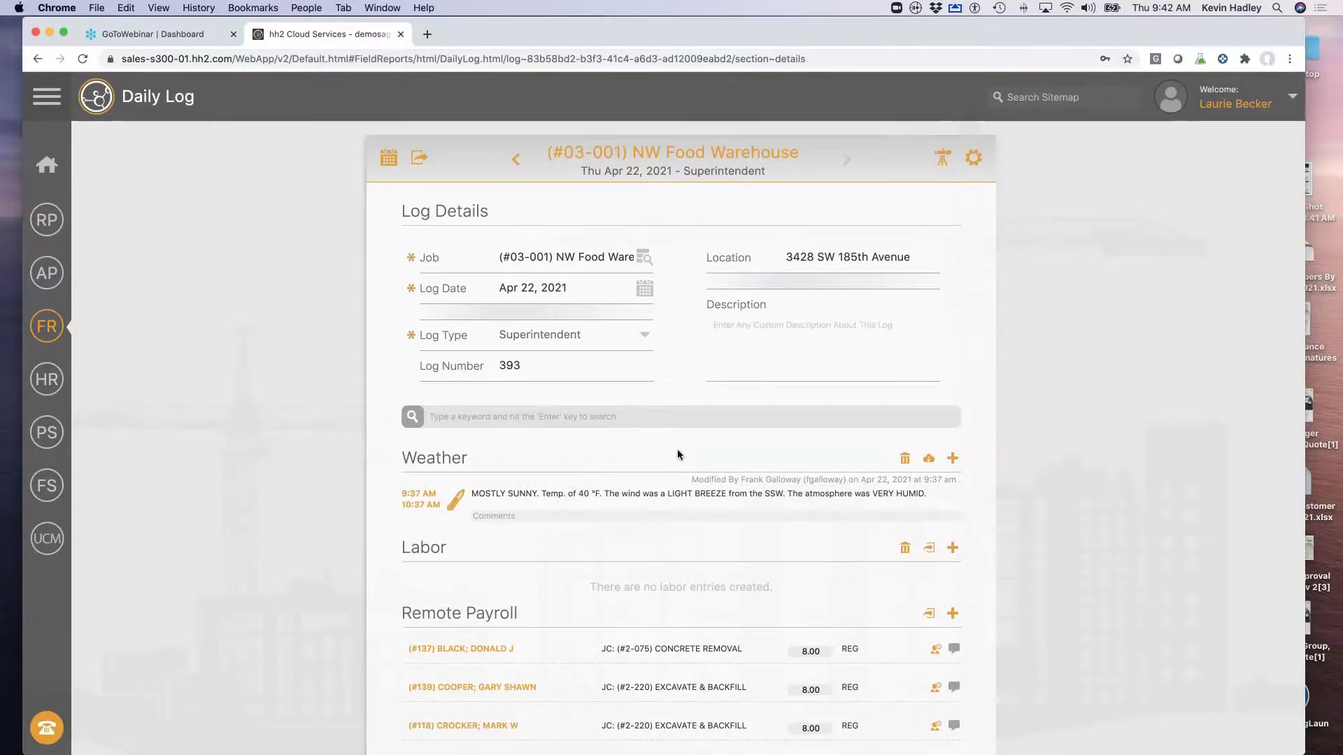
pyautogui.click(428, 35)
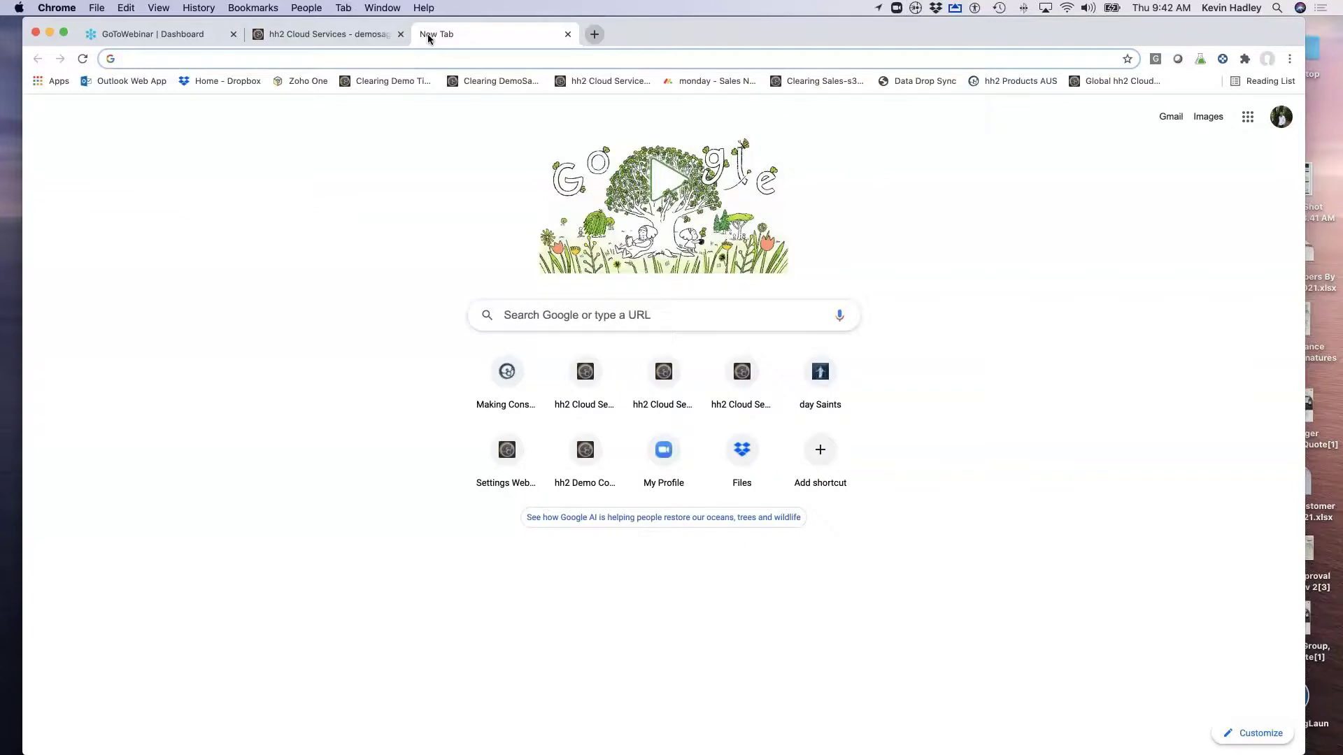
# Go to hh2.com, open Remote Payroll from Products, and collapse the chat bot panel
pyautogui.write('hh2.com')
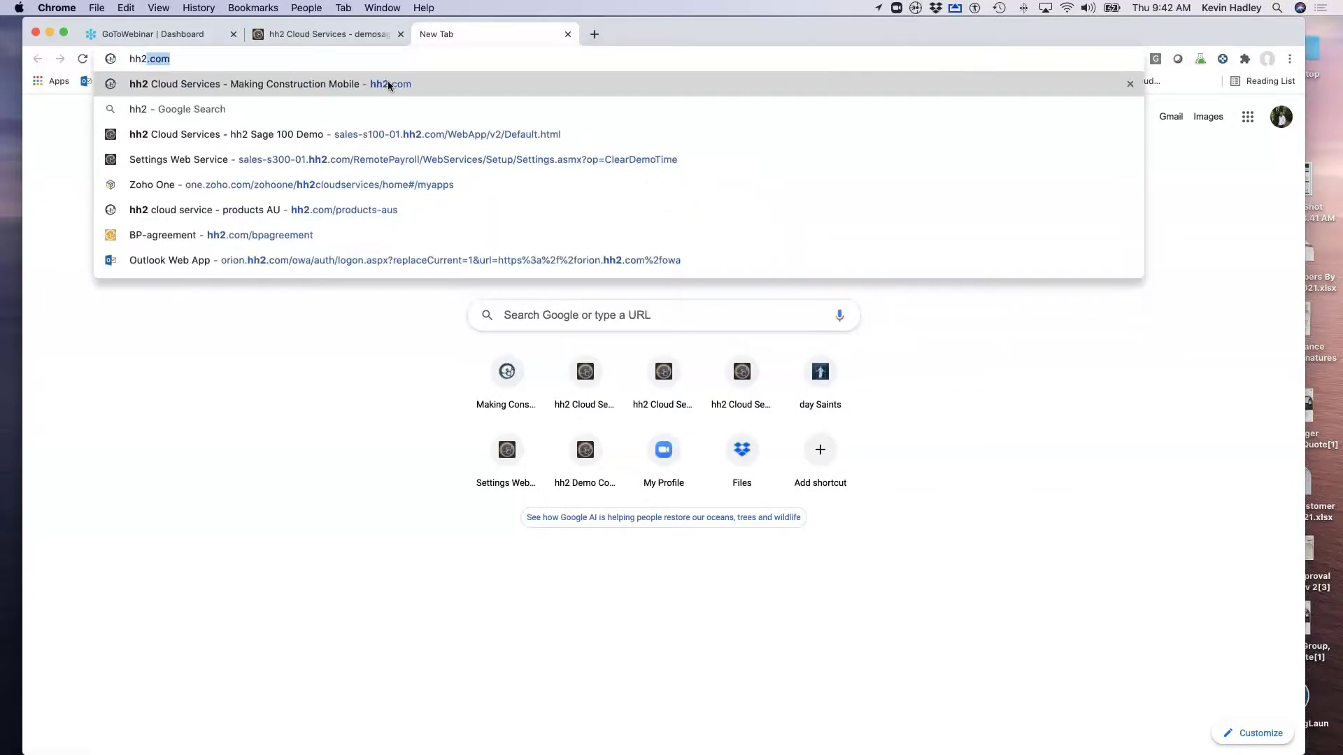
pyautogui.click(387, 84)
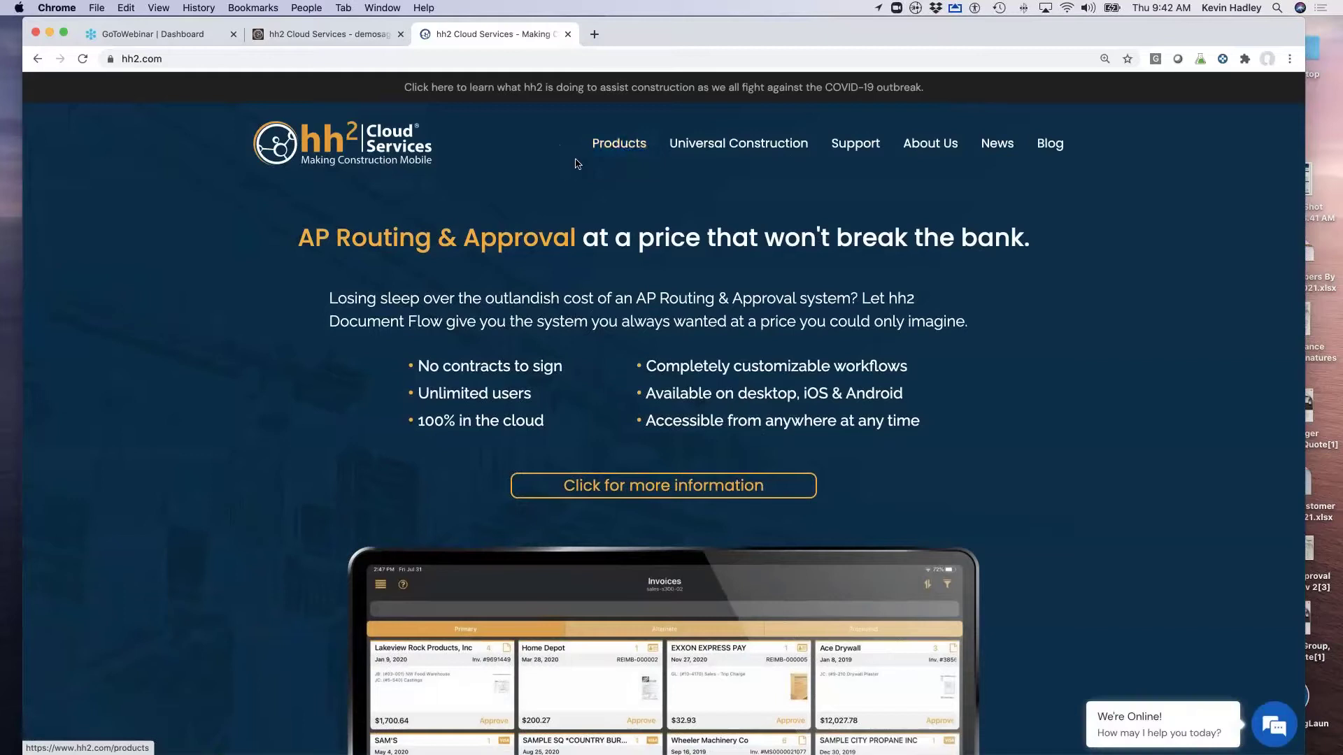
pyautogui.click(603, 144)
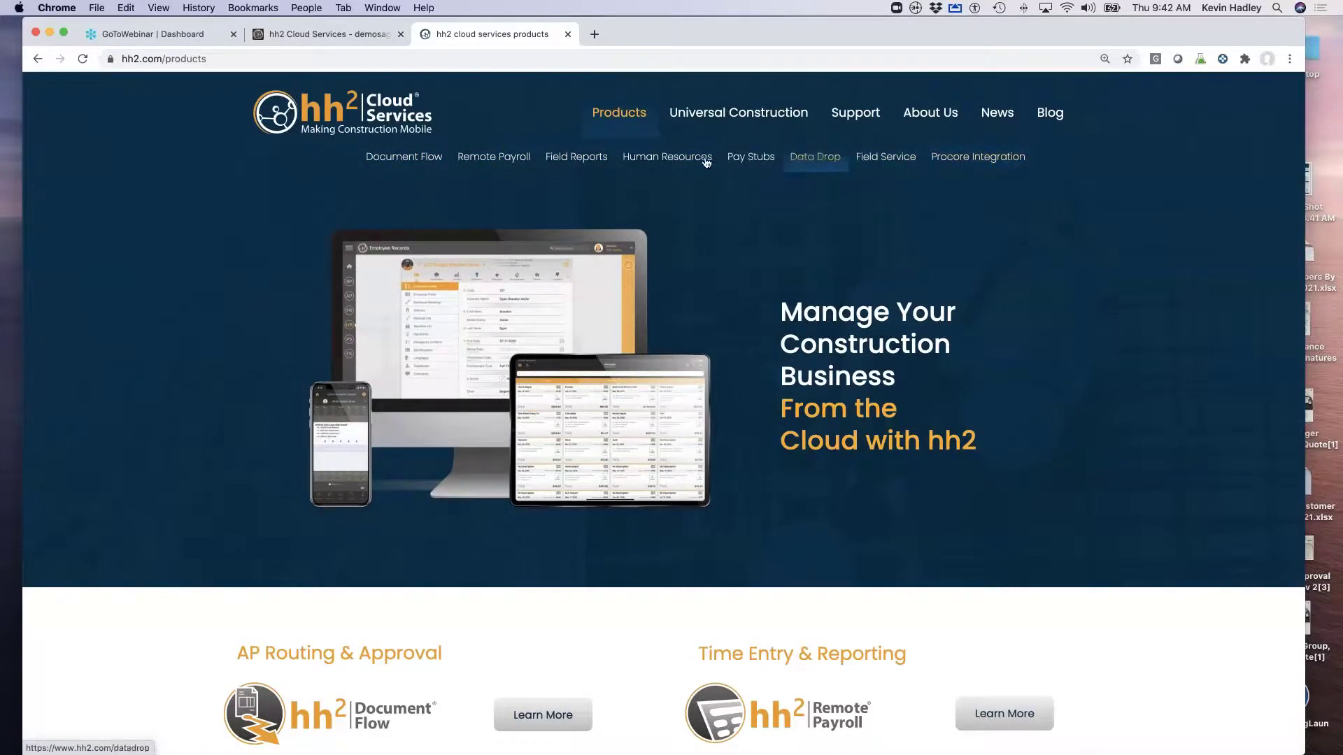
pyautogui.click(471, 156)
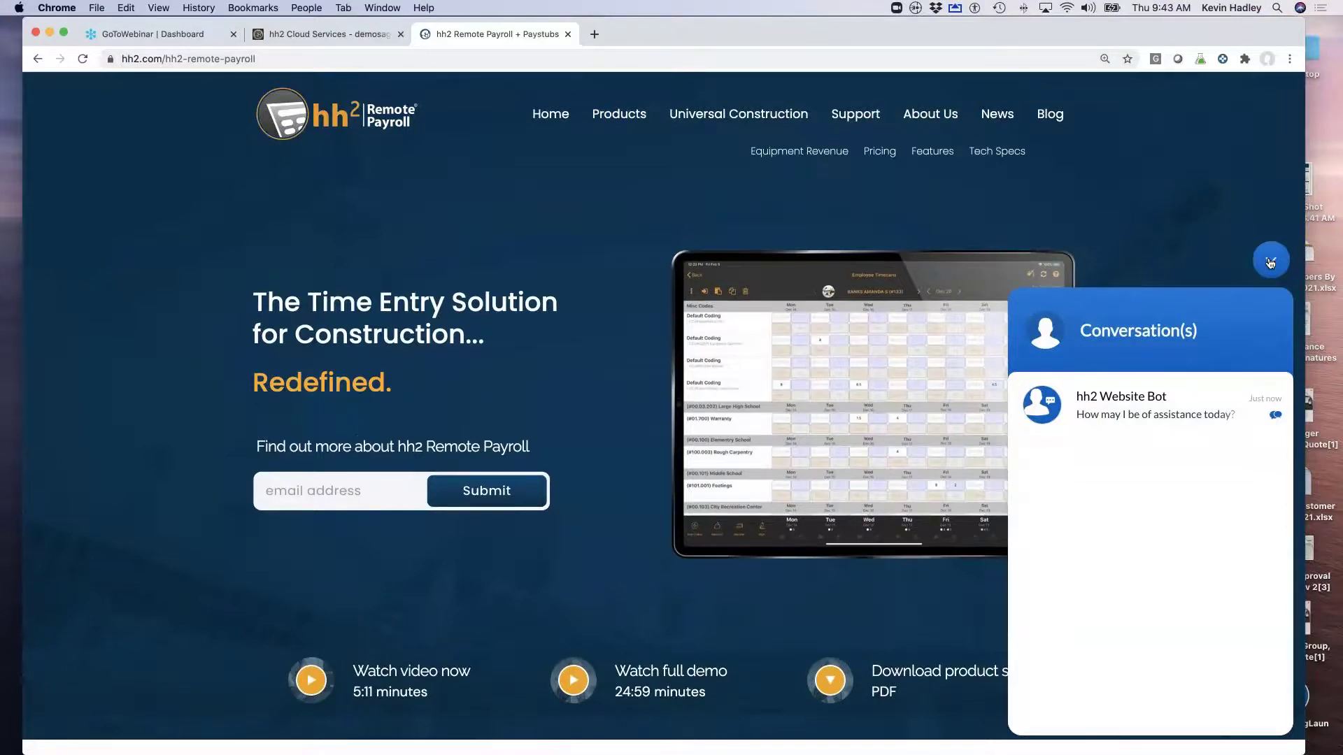
pyautogui.click(1271, 263)
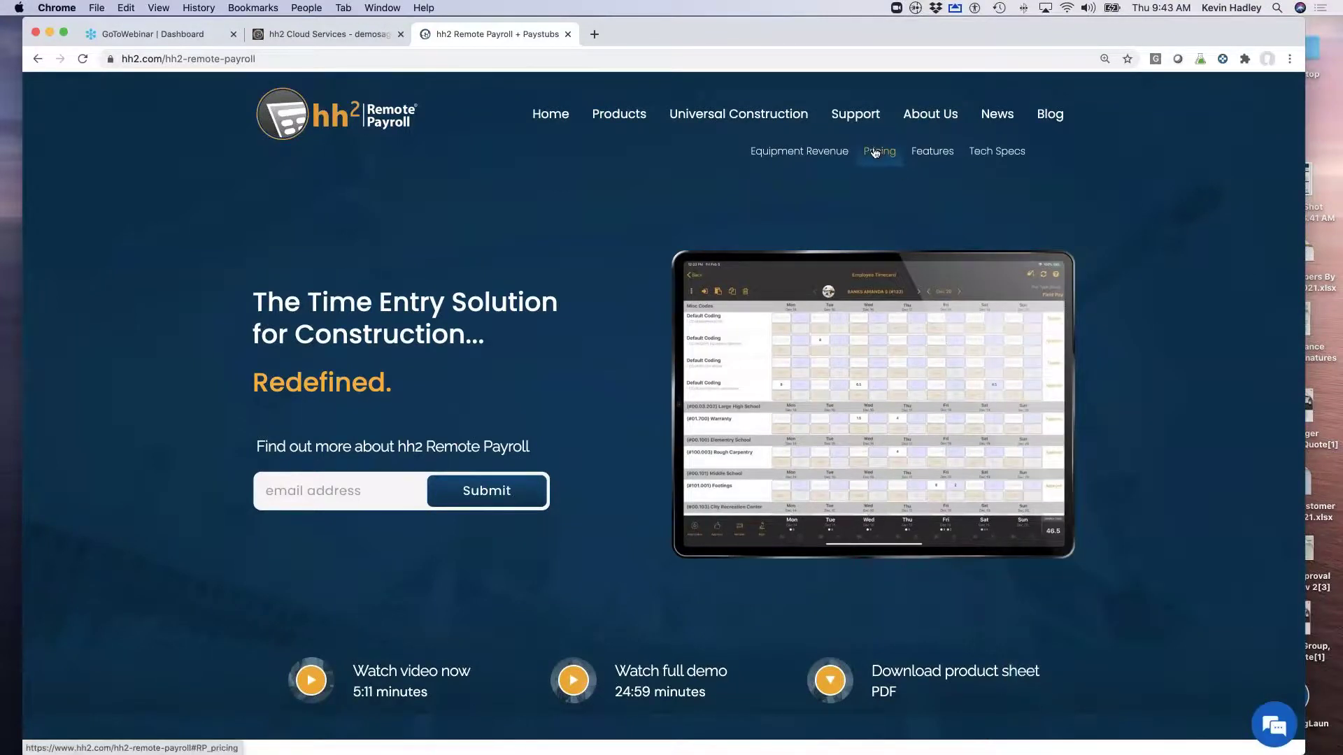
pyautogui.click(875, 151)
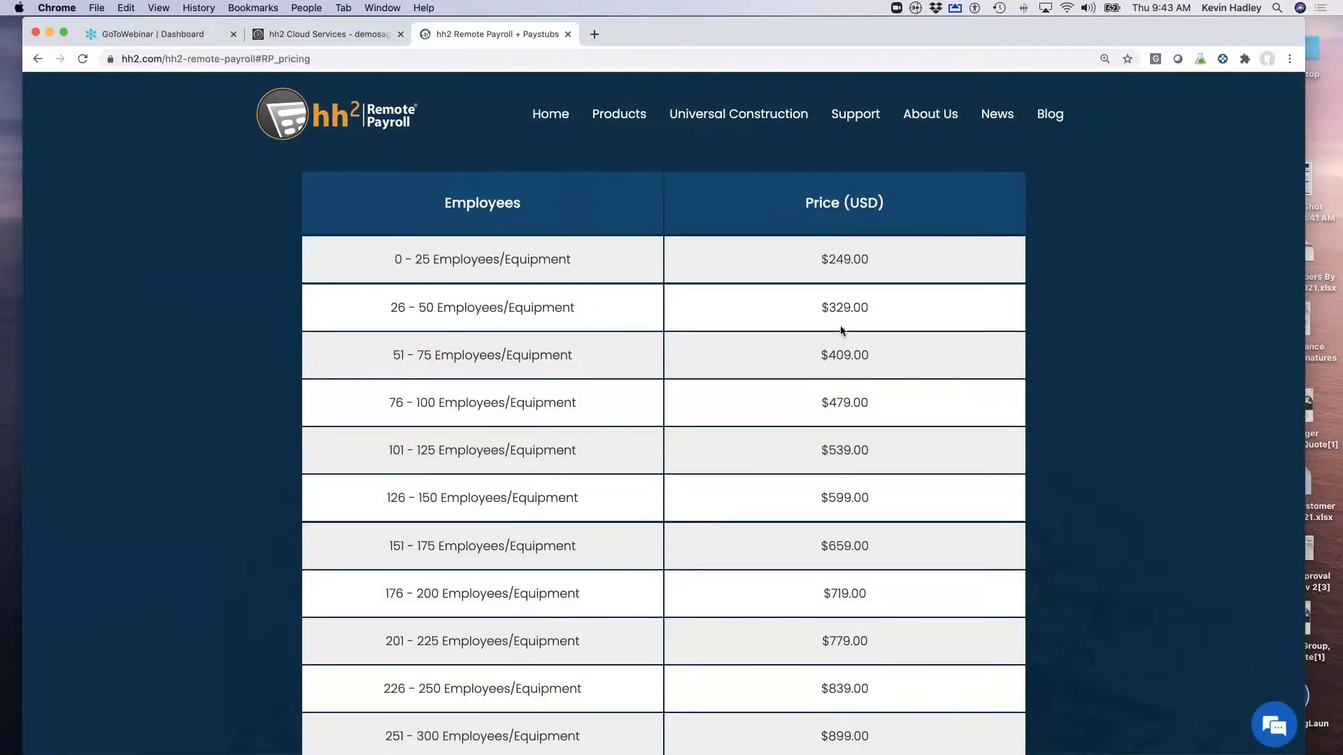
# Highlight the $249.00 price for 0–25 employees and scroll through the Remote Payroll pricing table
pyautogui.moveTo(818, 257); pyautogui.dragTo(908, 257)
pyautogui.scroll(3, 832, 278)
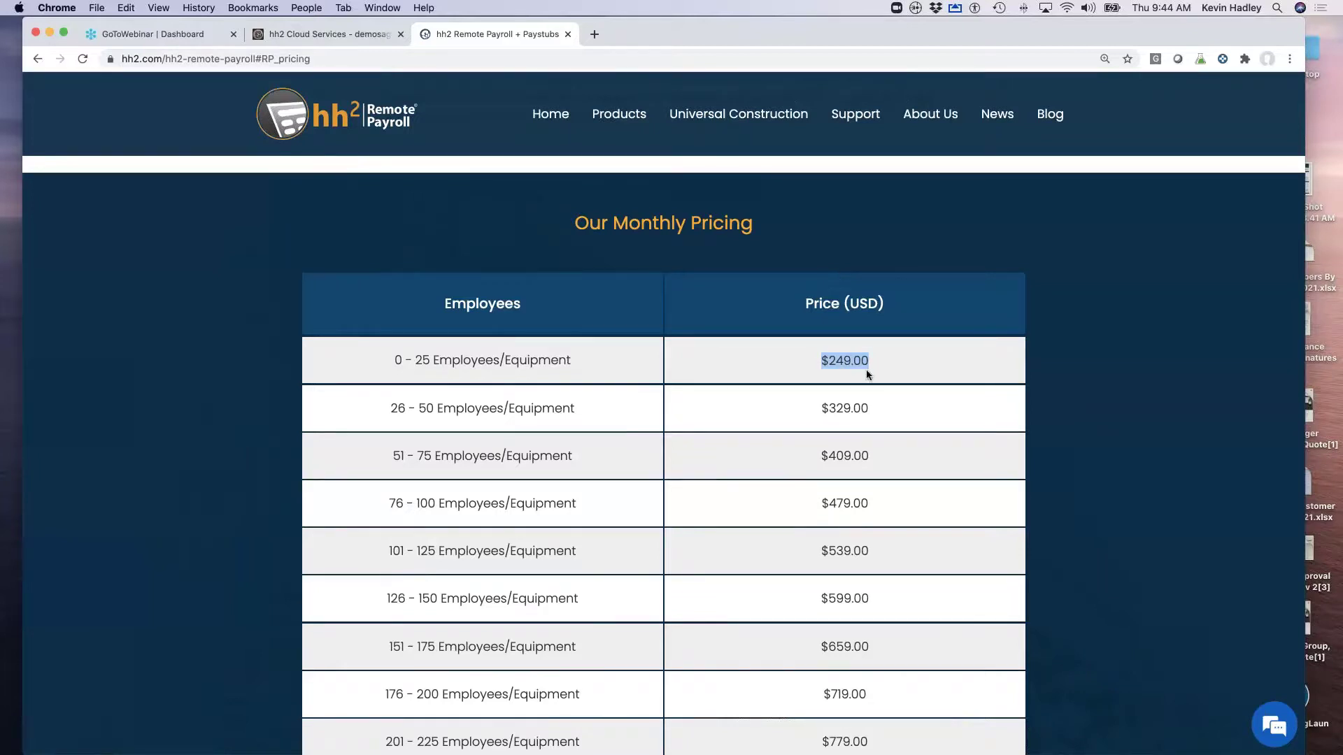
pyautogui.scroll(-3, 672, 467)
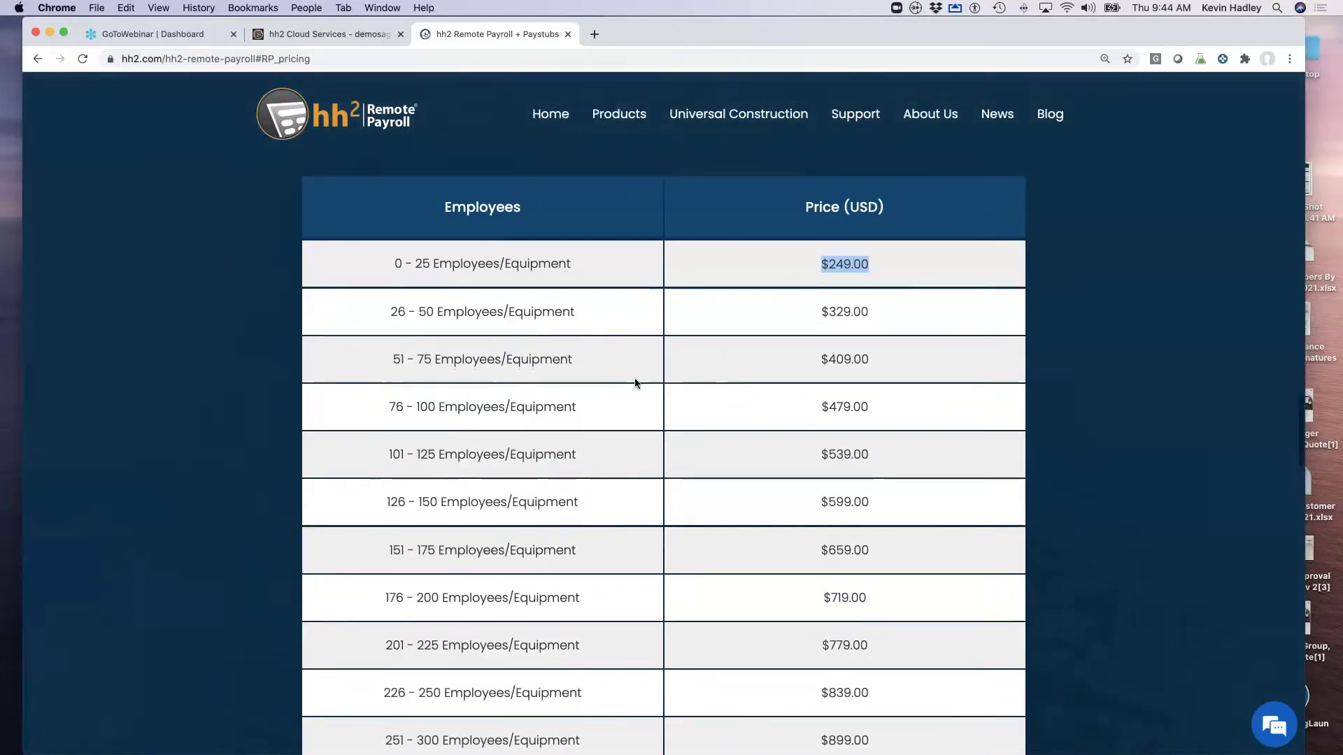
pyautogui.scroll(-3, 435, 494)
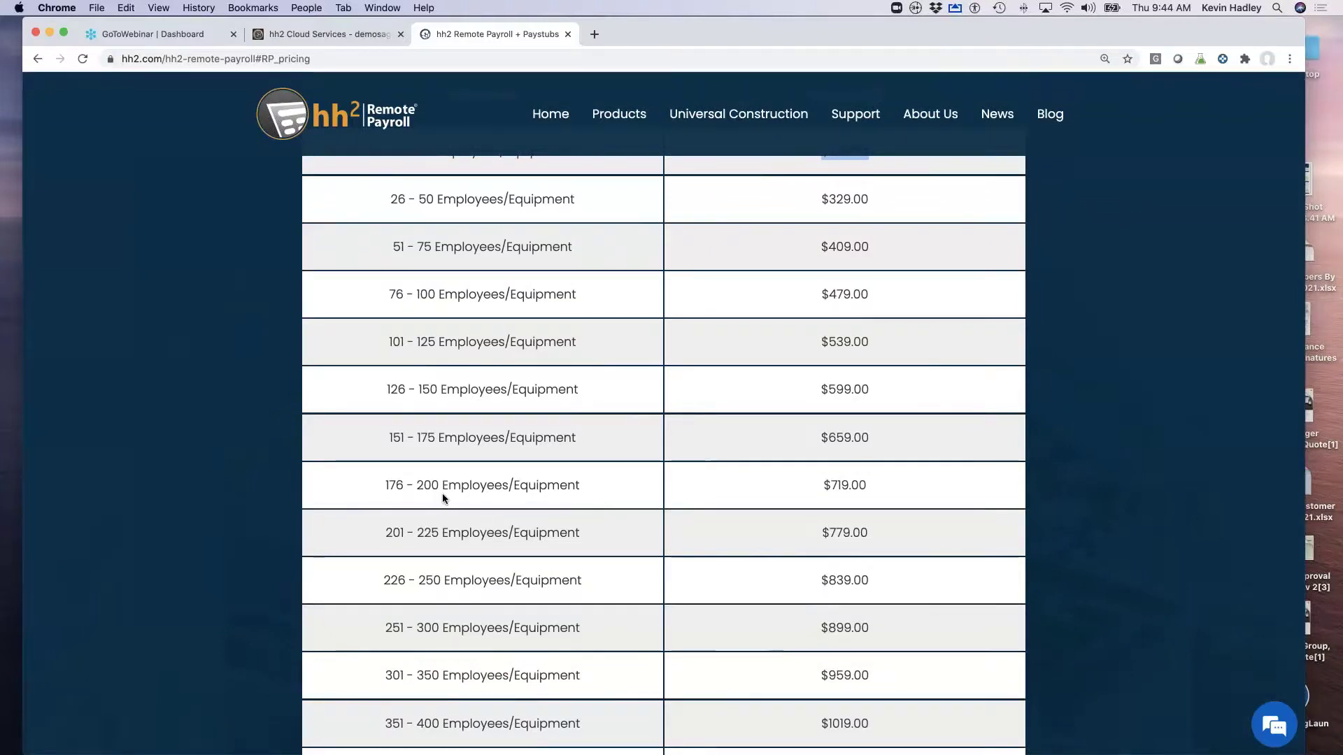
pyautogui.scroll(3, 442, 494)
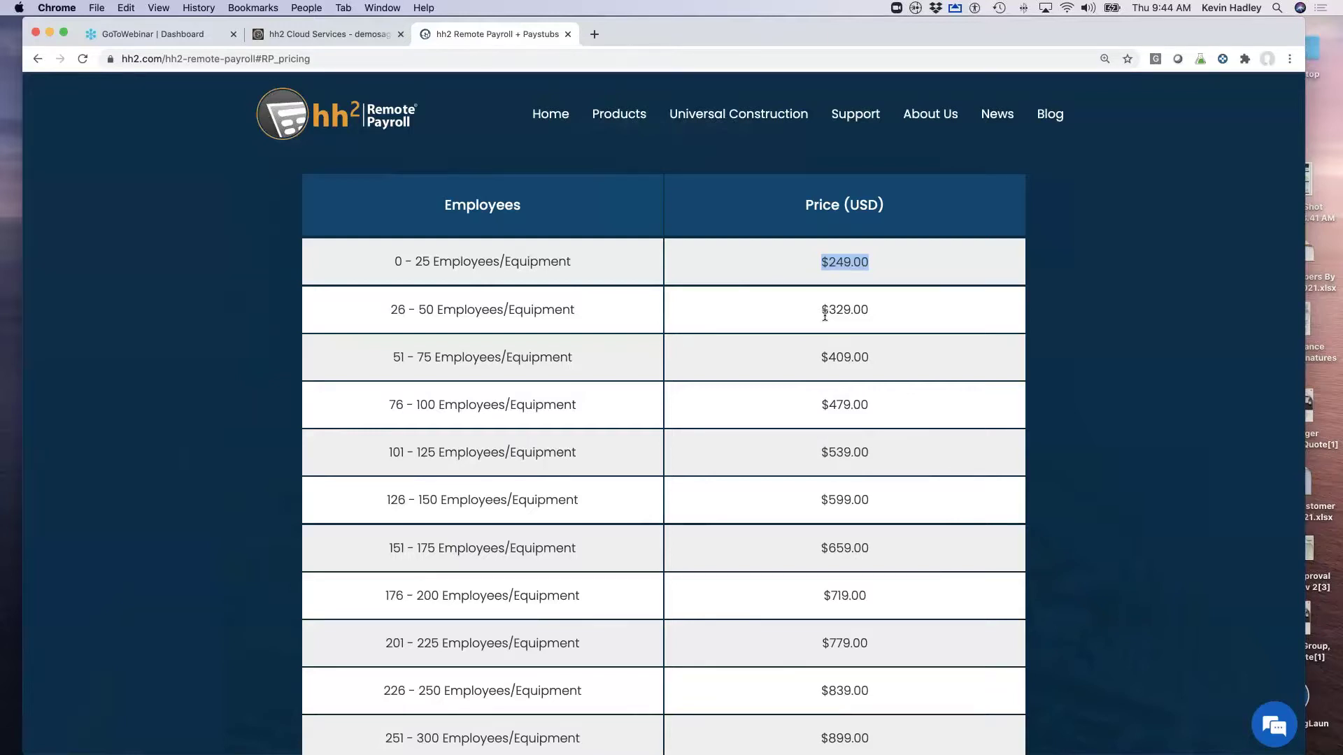
pyautogui.scroll(-3, 406, 590)
# Highlight $719.00 for 176–200 employees, then the 101–125 tier and its $539.00 price
pyautogui.moveTo(381, 506); pyautogui.dragTo(575, 511)
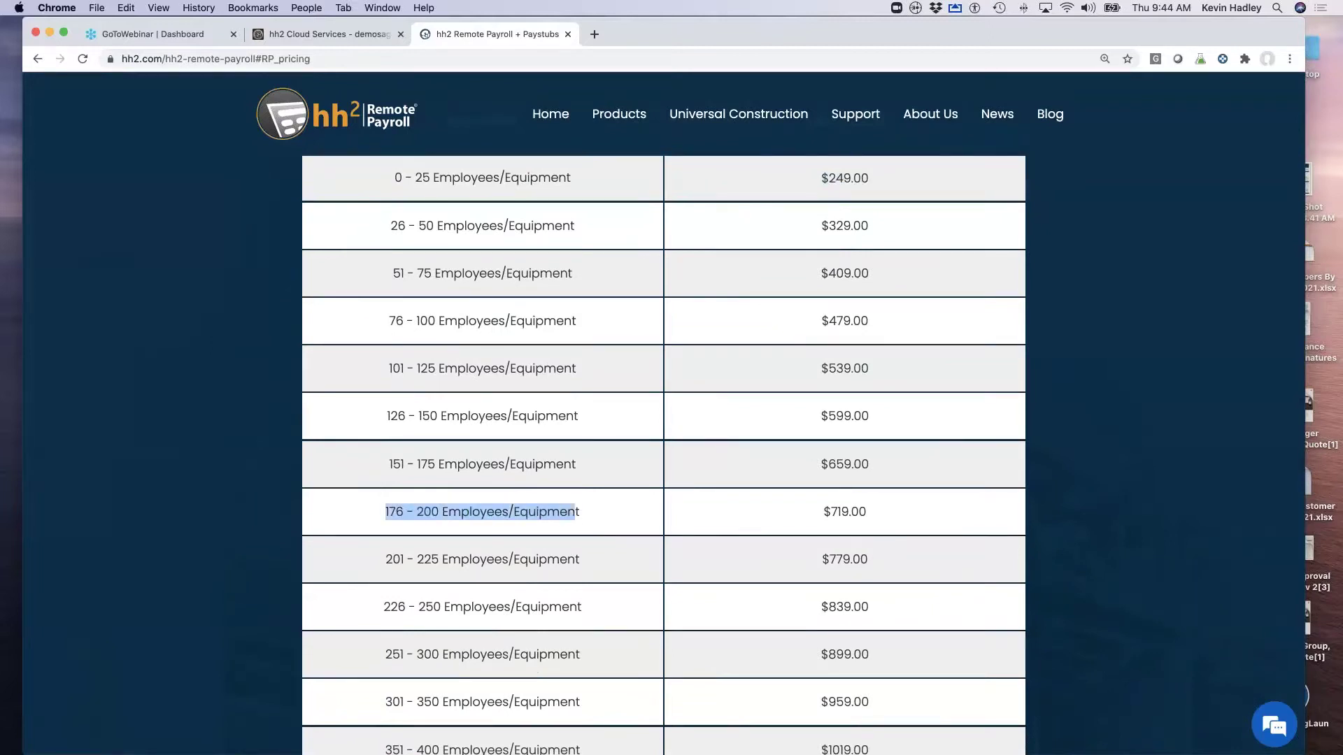
pyautogui.click(825, 515)
pyautogui.moveTo(823, 514); pyautogui.dragTo(882, 517)
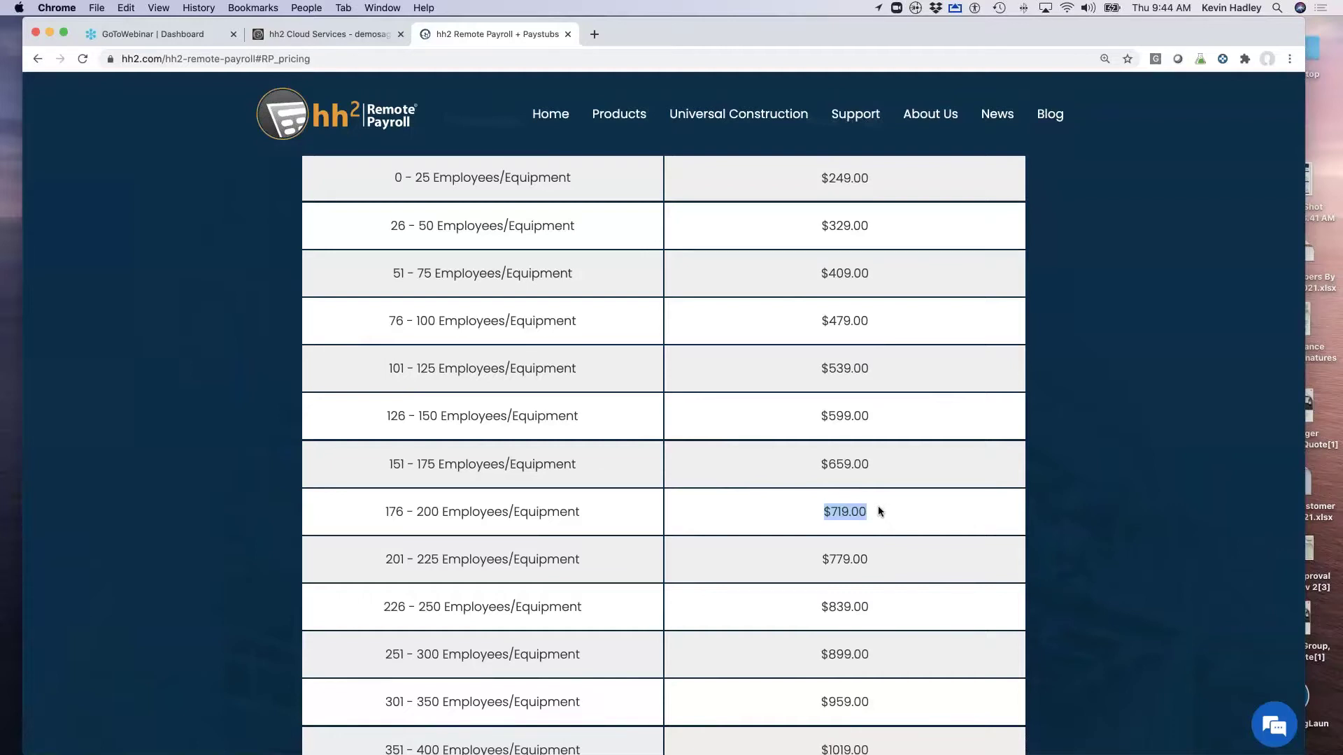
pyautogui.click(389, 368)
pyautogui.moveTo(389, 369); pyautogui.dragTo(606, 378)
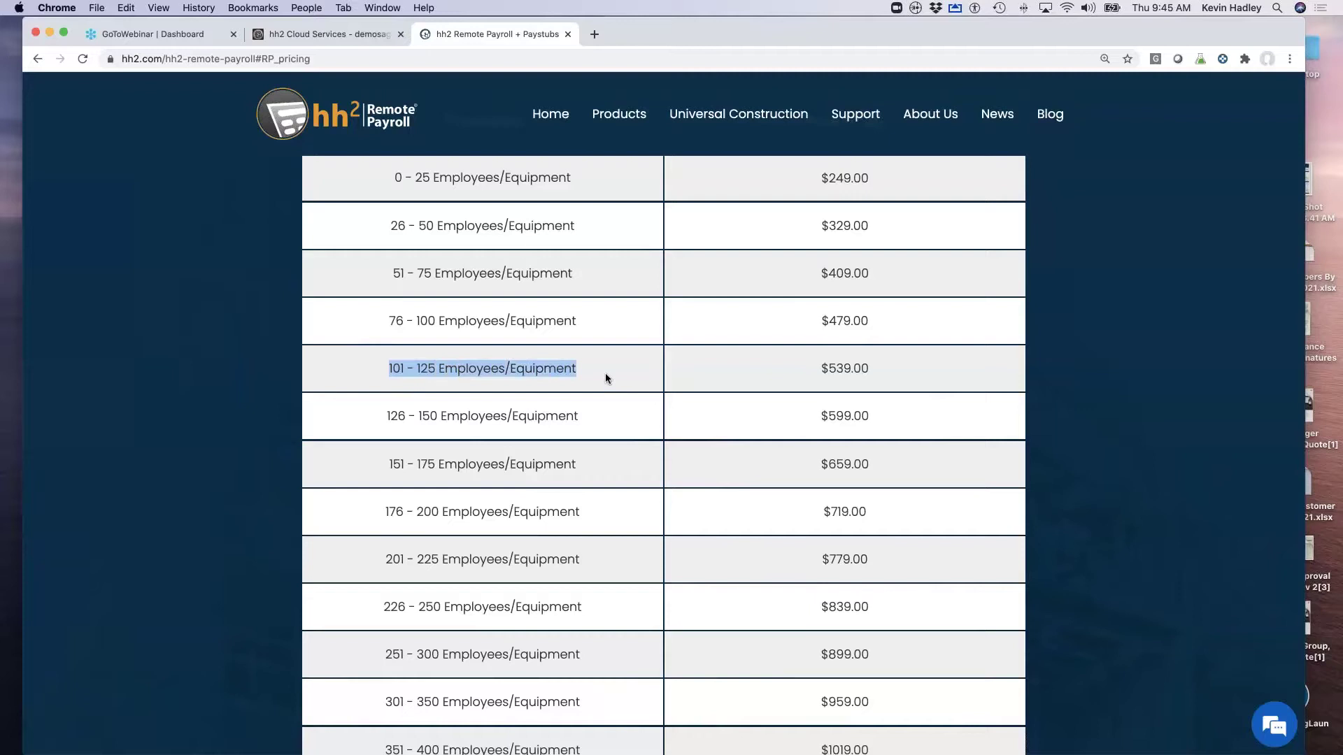
pyautogui.moveTo(817, 369); pyautogui.dragTo(889, 372)
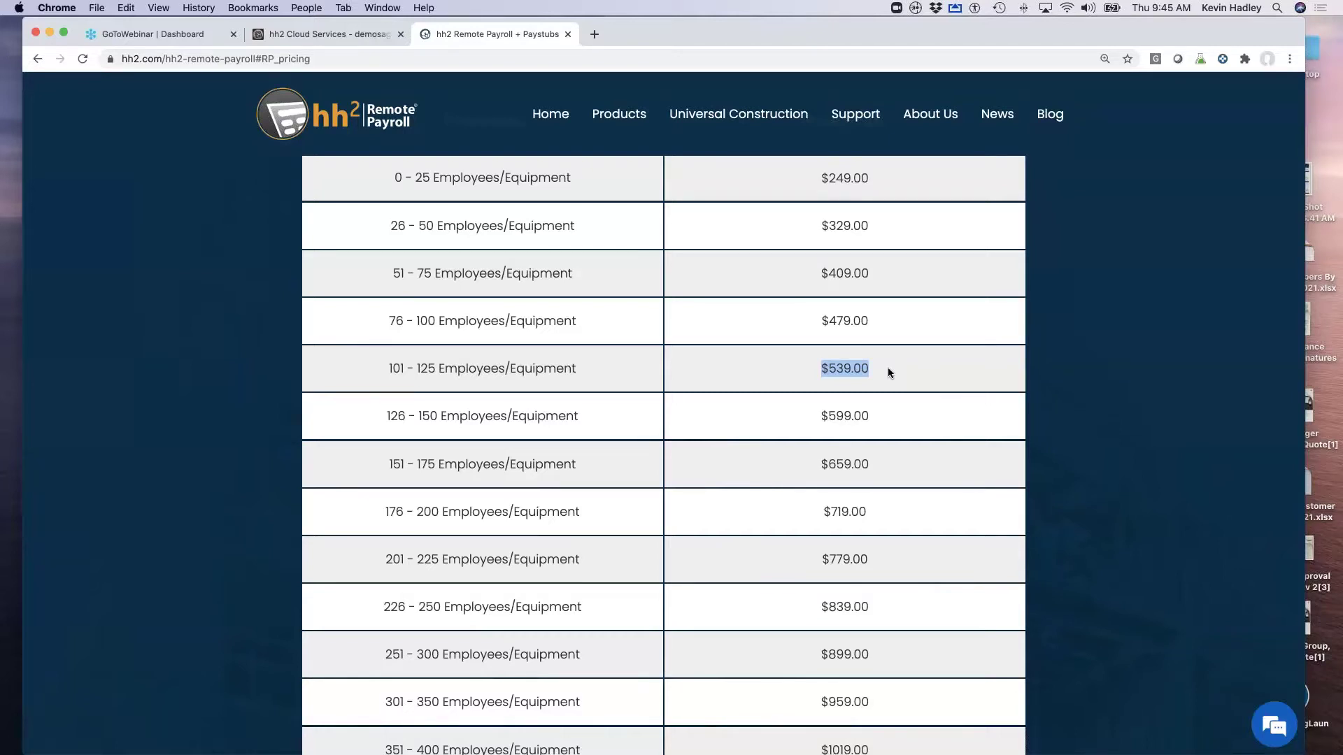
# Return to the hh2 products overview
pyautogui.scroll(3, 702, 307)
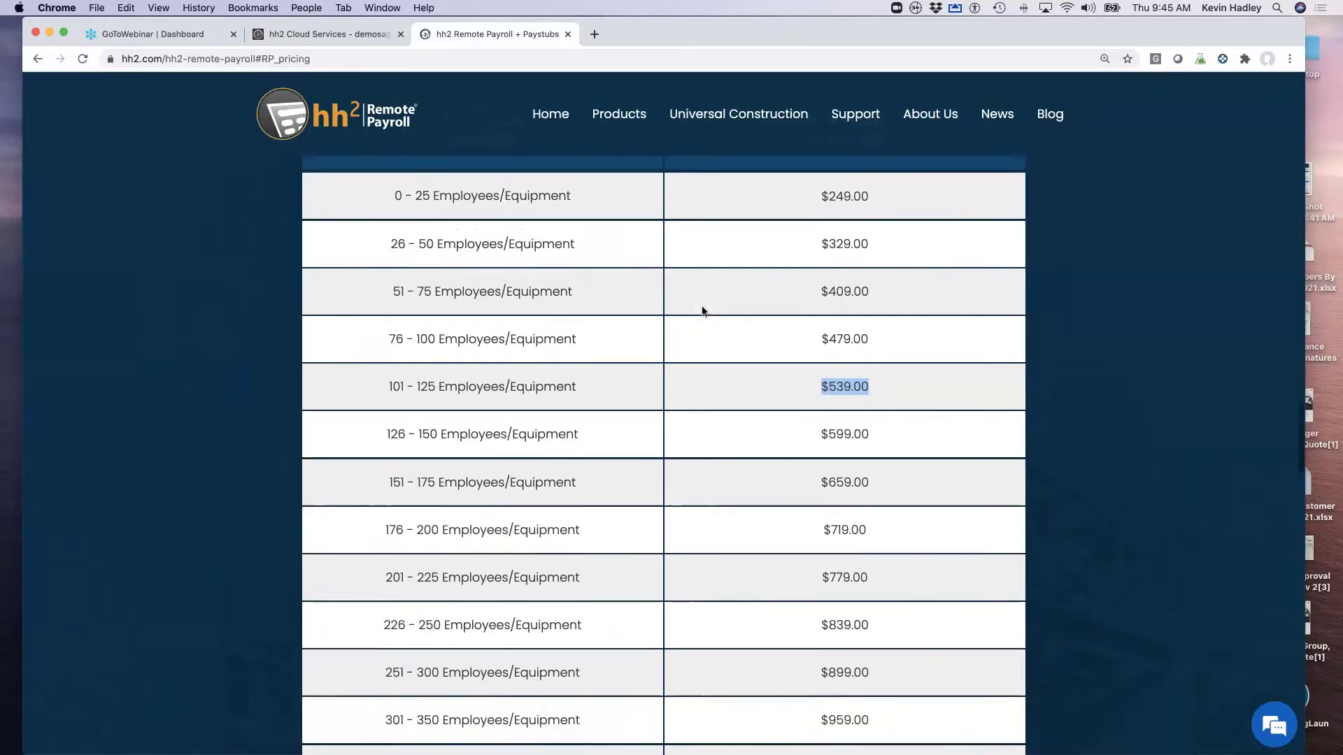
pyautogui.scroll(-1, 703, 306)
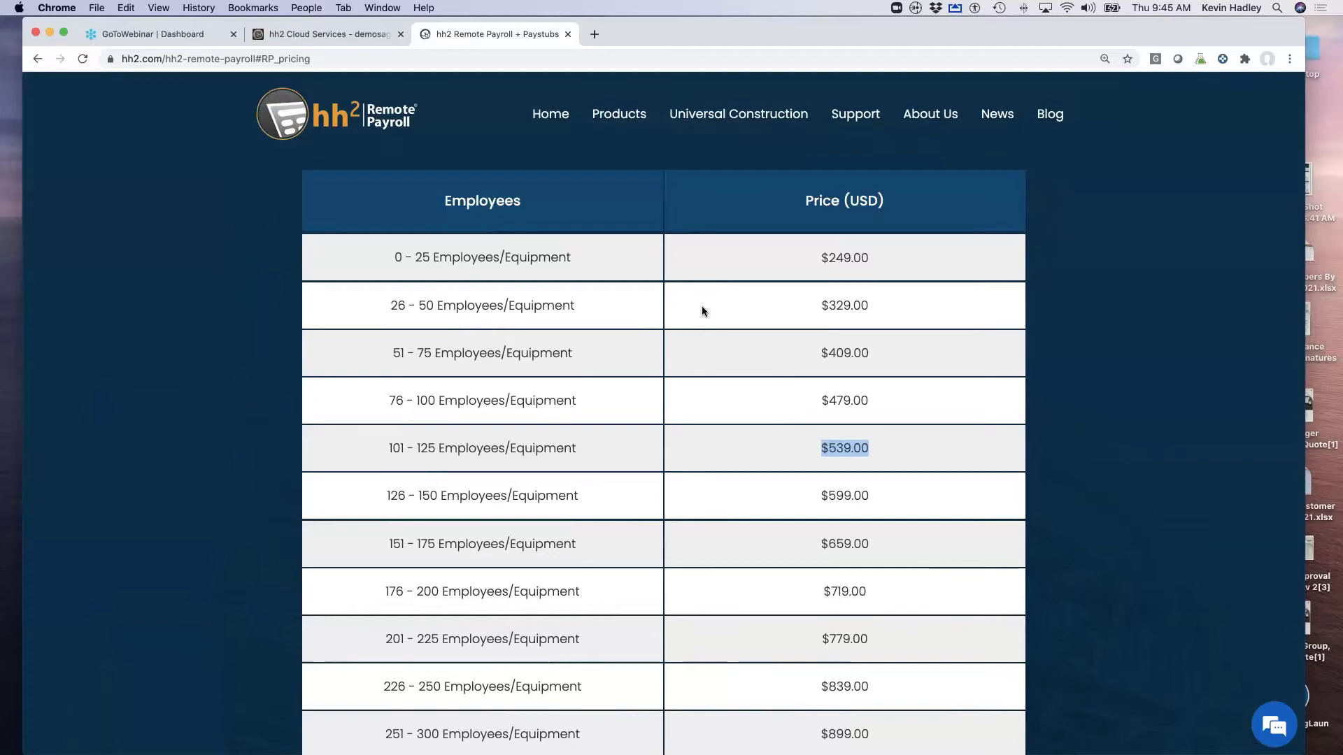
pyautogui.scroll(9, 702, 305)
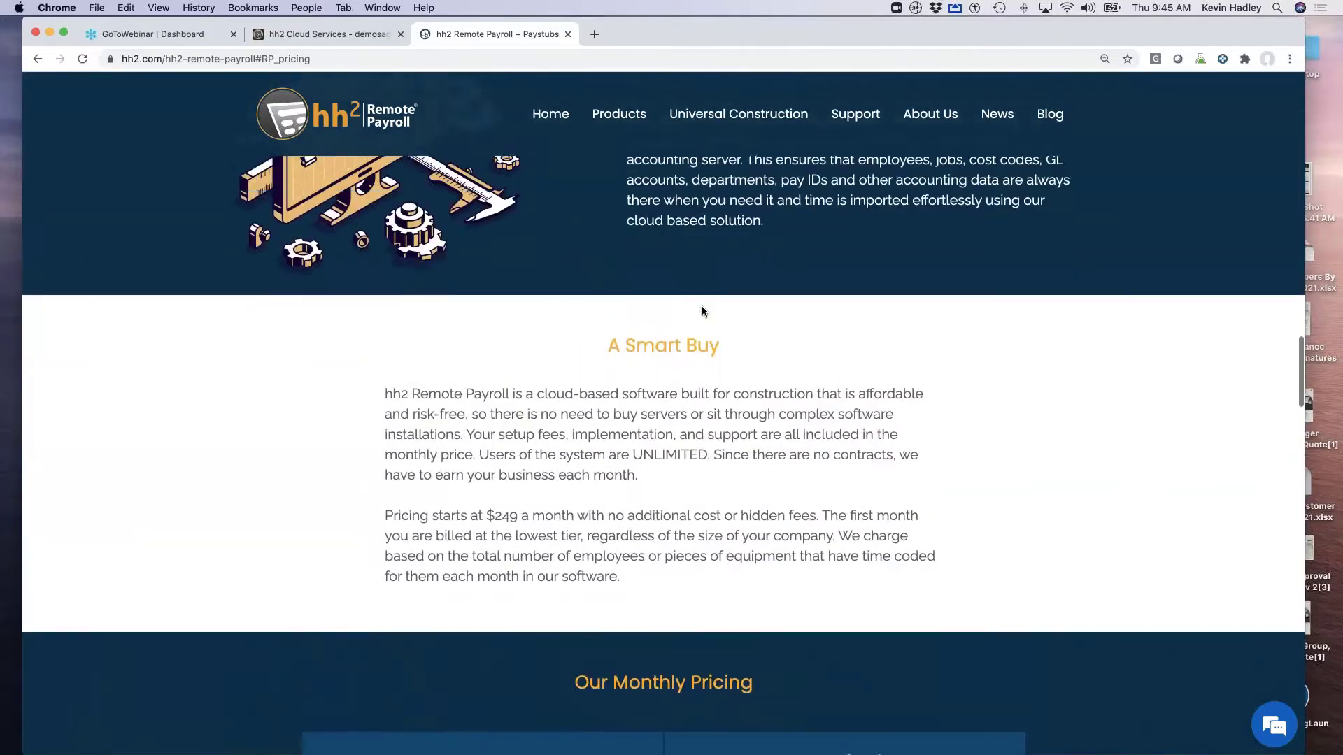
pyautogui.click(604, 116)
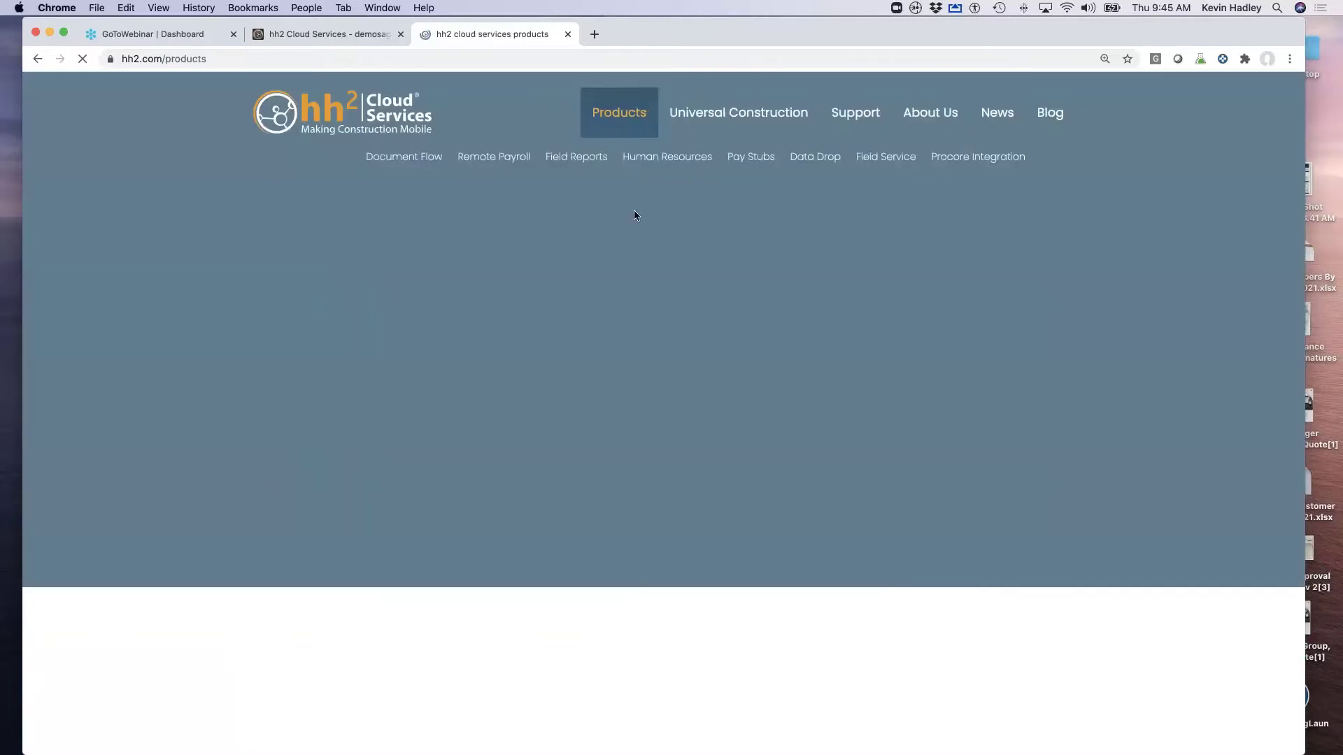
# Open the Field Reports product page and bring up its monthly pricing table
pyautogui.click(574, 158)
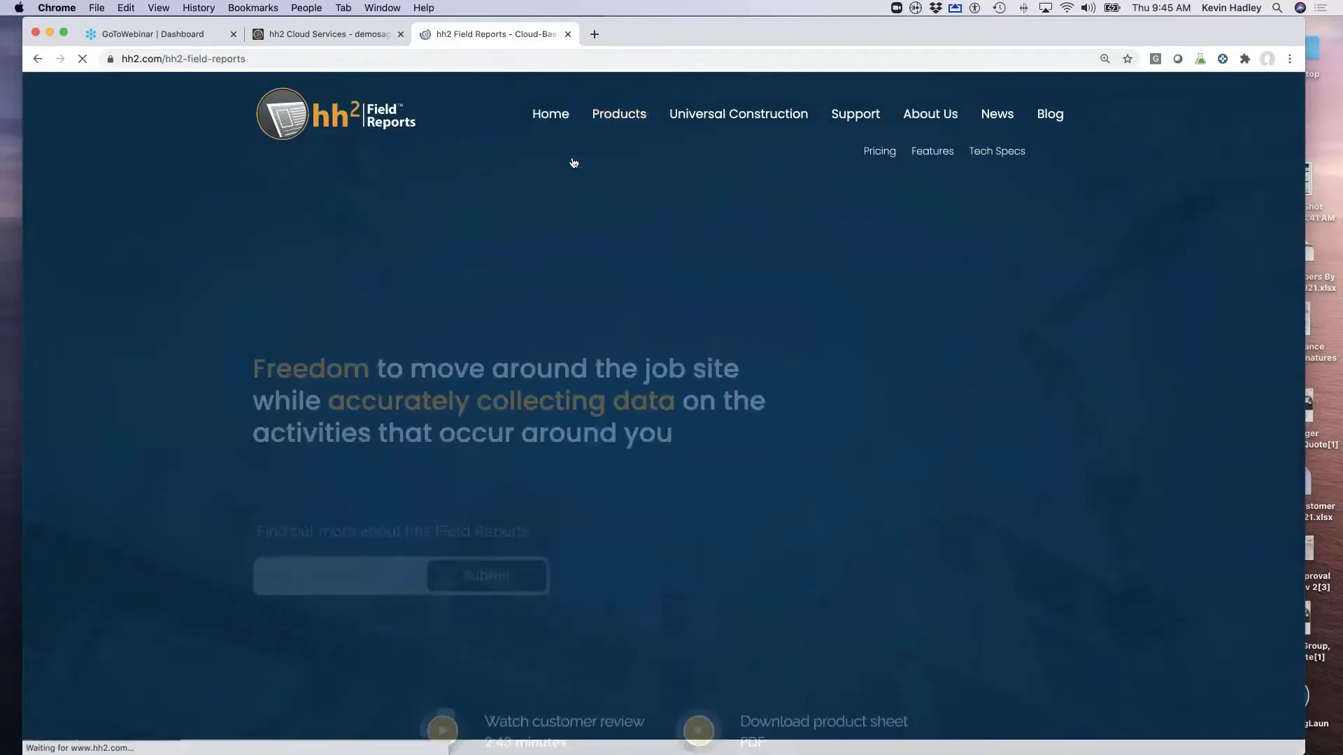
pyautogui.click(931, 153)
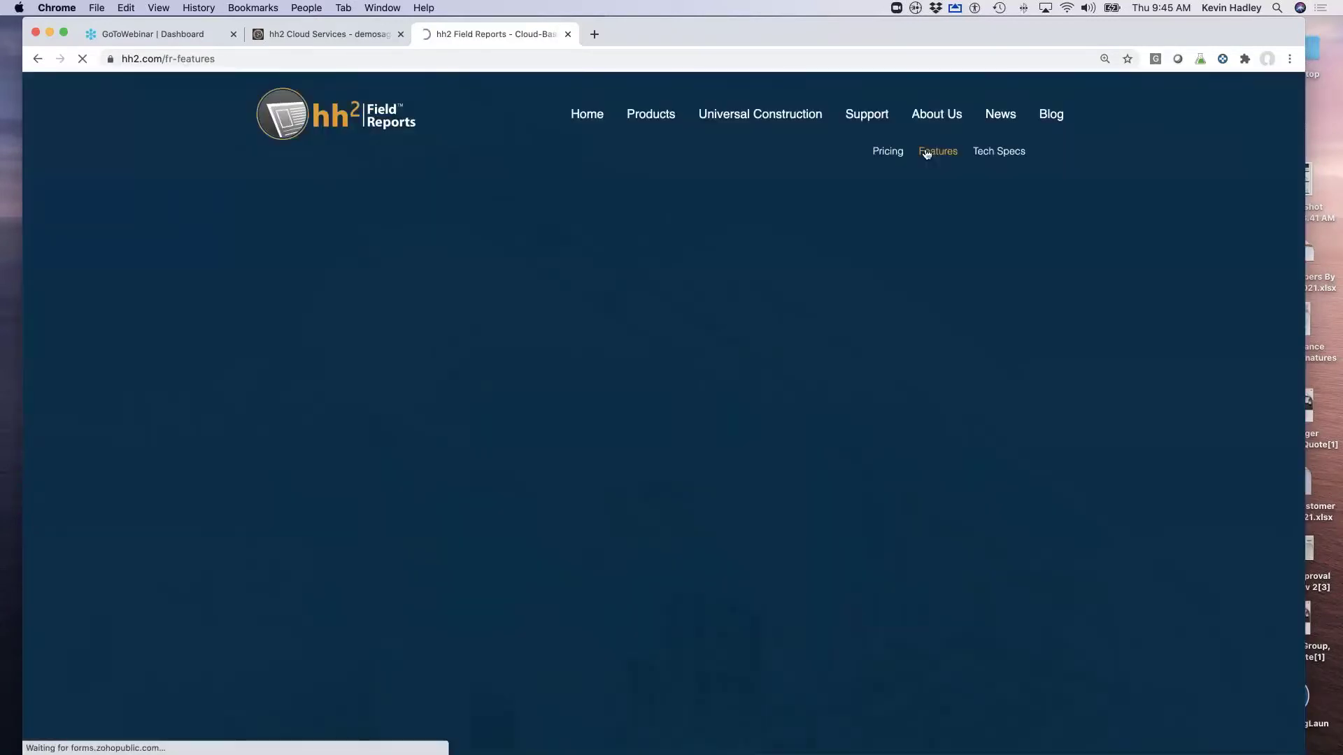
pyautogui.click(879, 152)
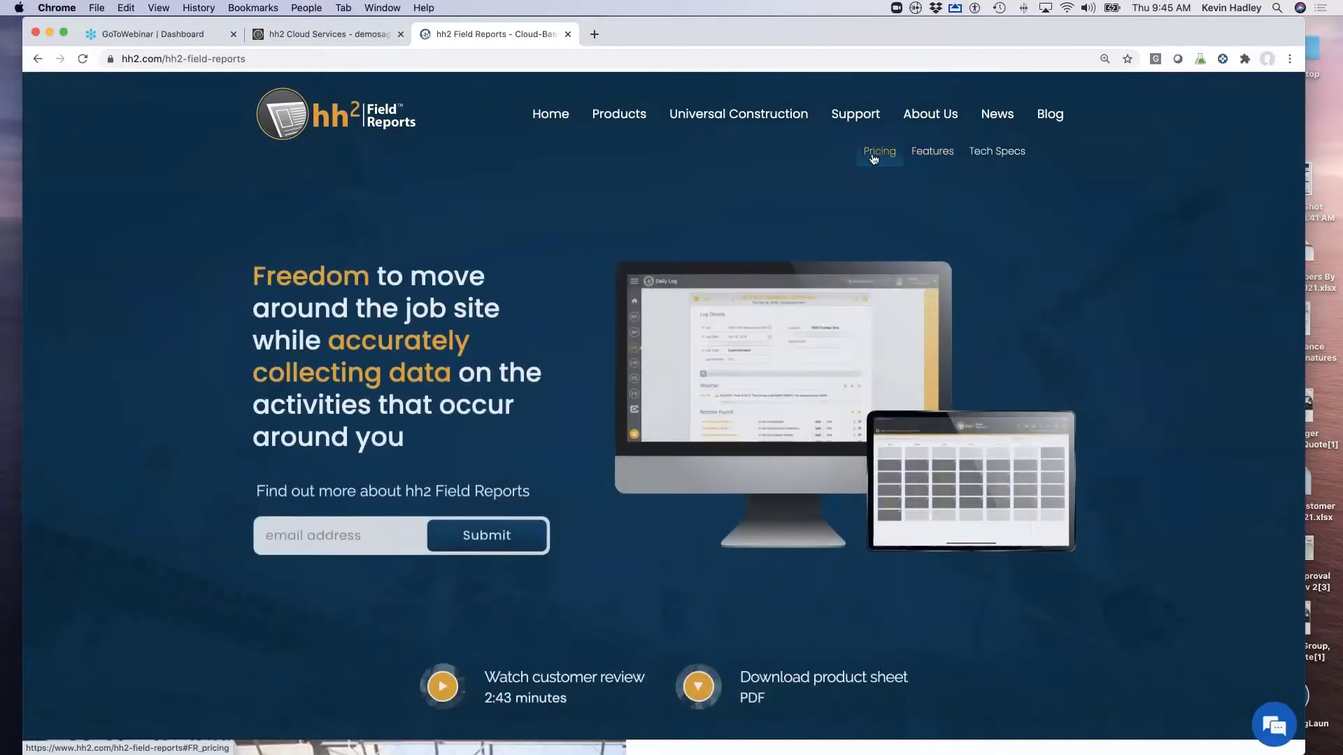
pyautogui.scroll(5, 787, 406)
pyautogui.scroll(1, 787, 406)
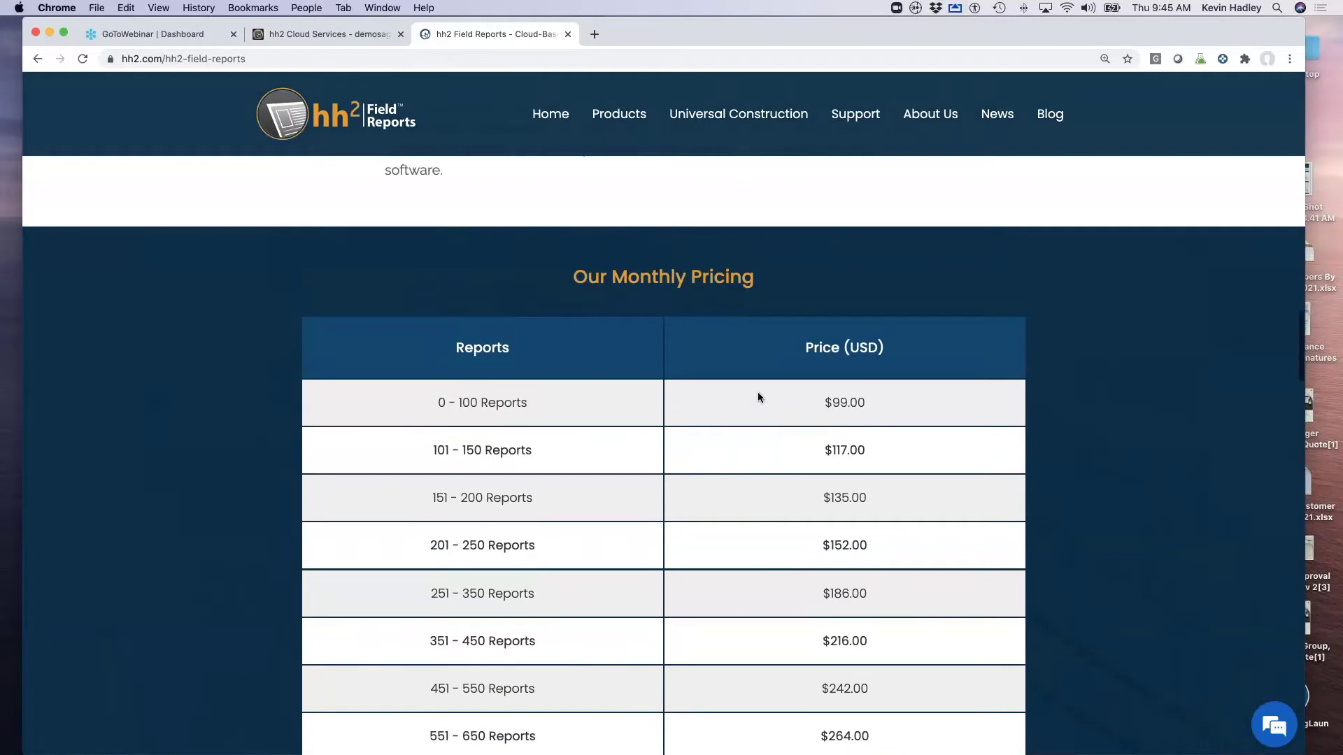
# Highlight $99.00, the 151–200 Reports tier, and its $135.00 price
pyautogui.moveTo(820, 404); pyautogui.dragTo(892, 403)
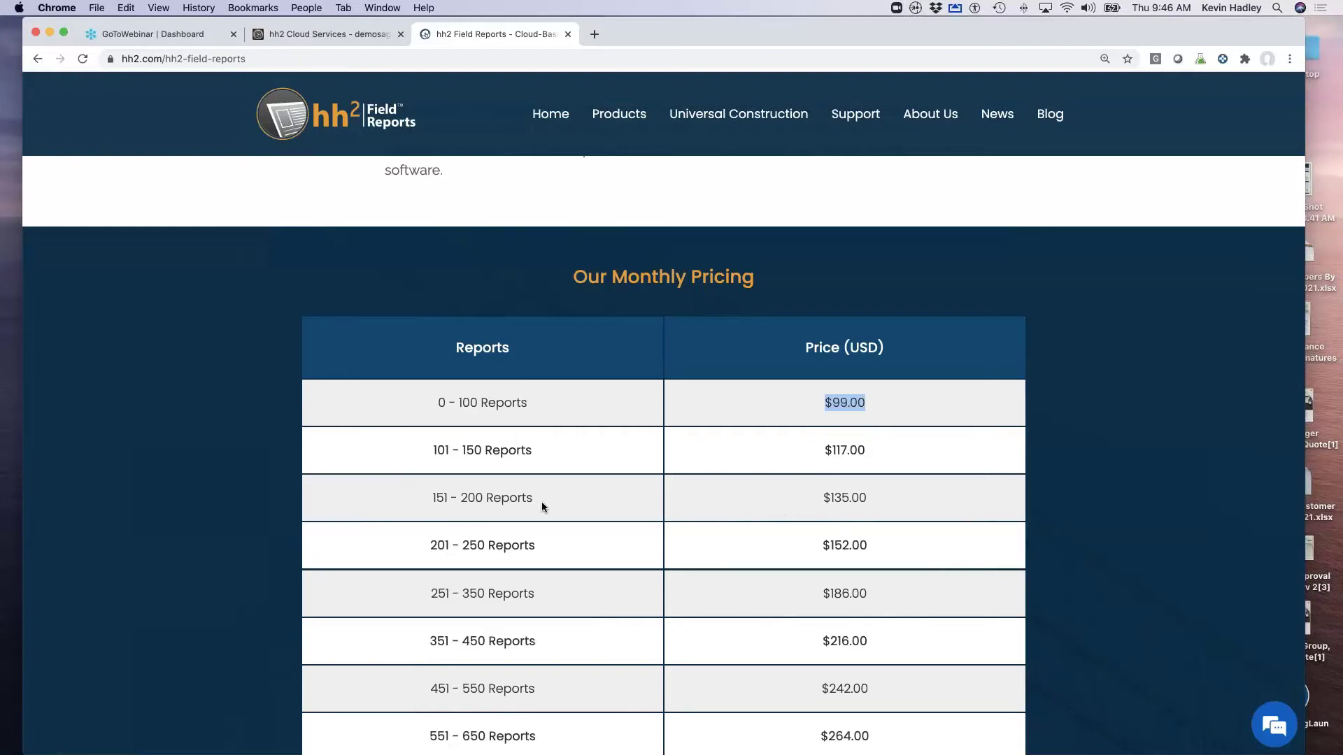
pyautogui.moveTo(425, 497); pyautogui.dragTo(552, 507)
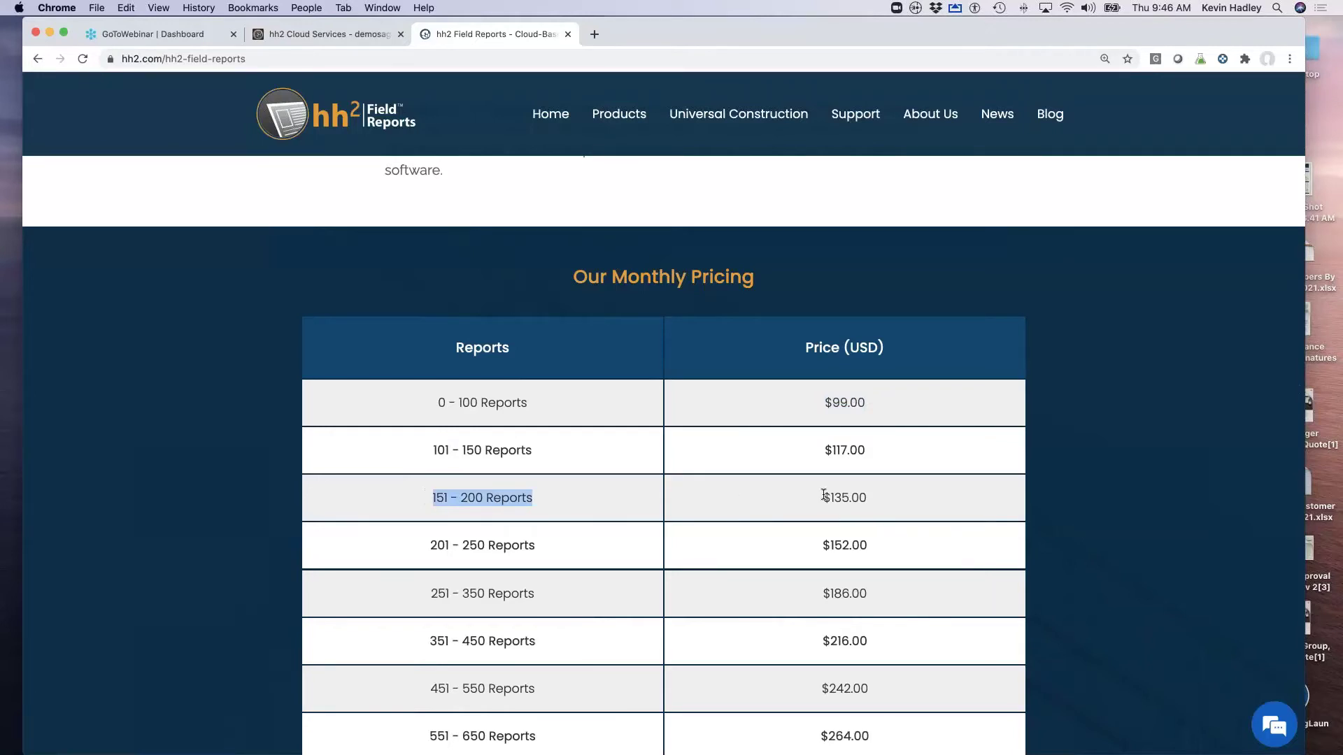
pyautogui.moveTo(821, 496); pyautogui.dragTo(886, 503)
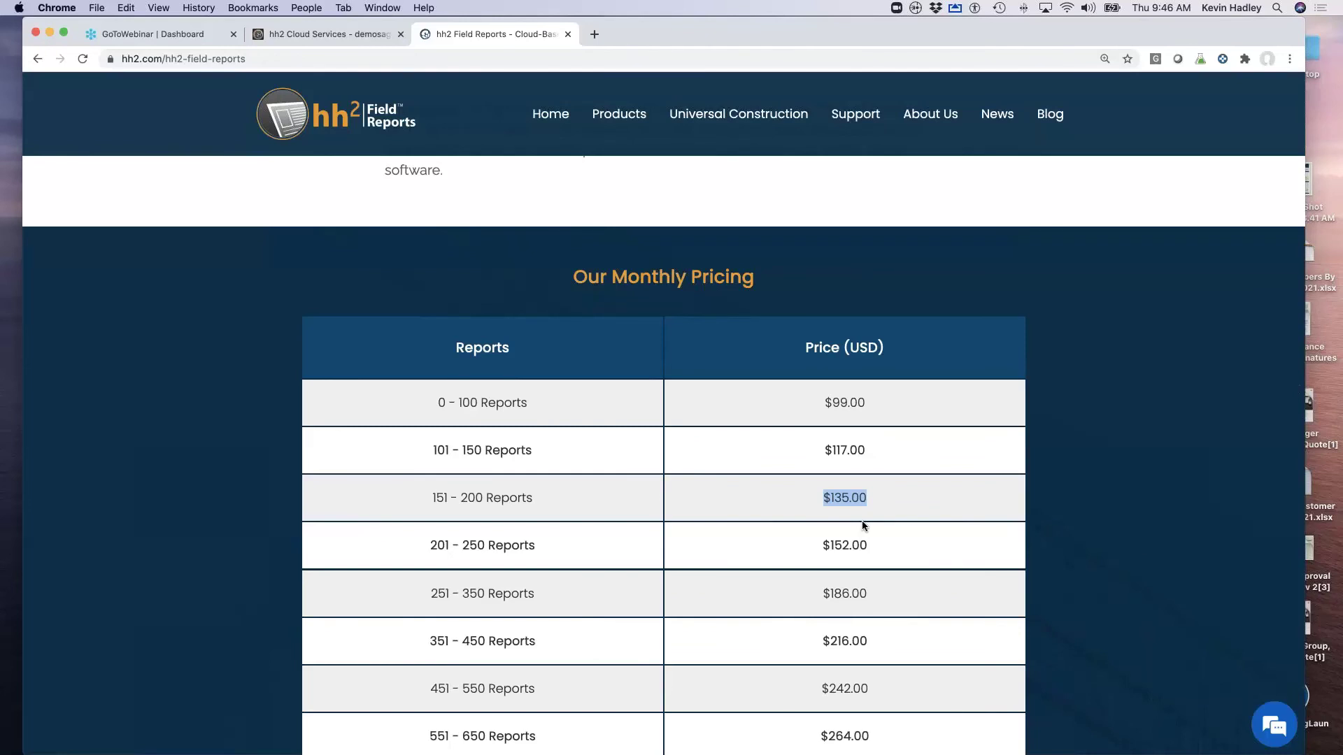
pyautogui.scroll(1, 1198, 309)
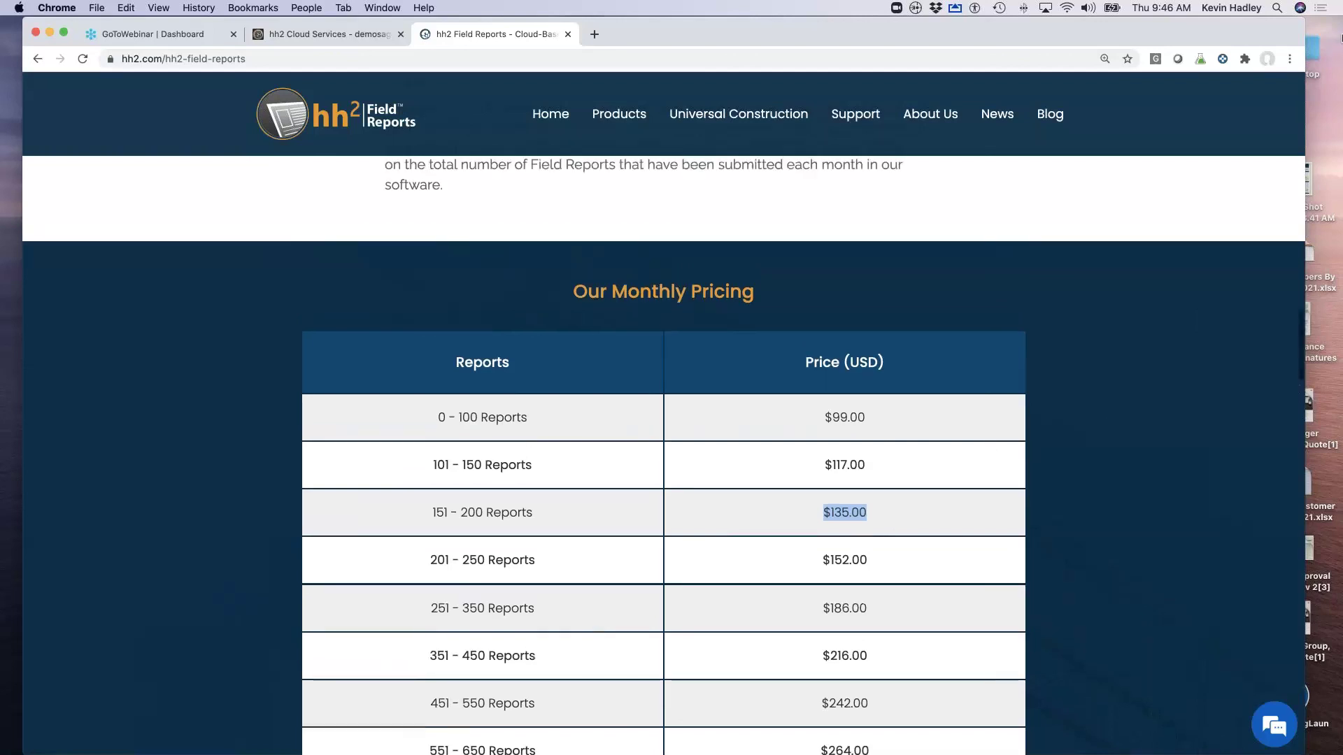